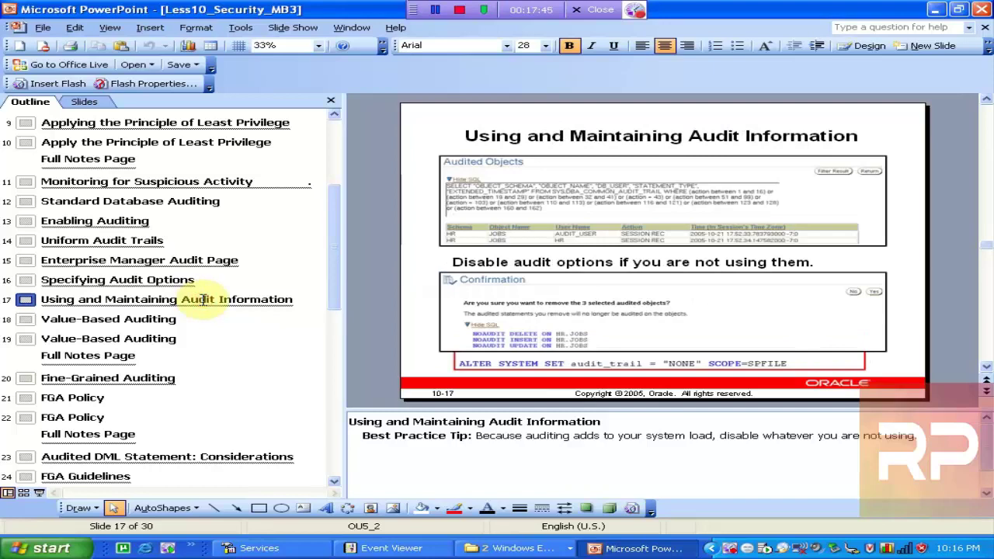
View slides 18 and 19 on Value-Based Auditing, then bring Event Viewer's Application log forward
left_click(142, 319)
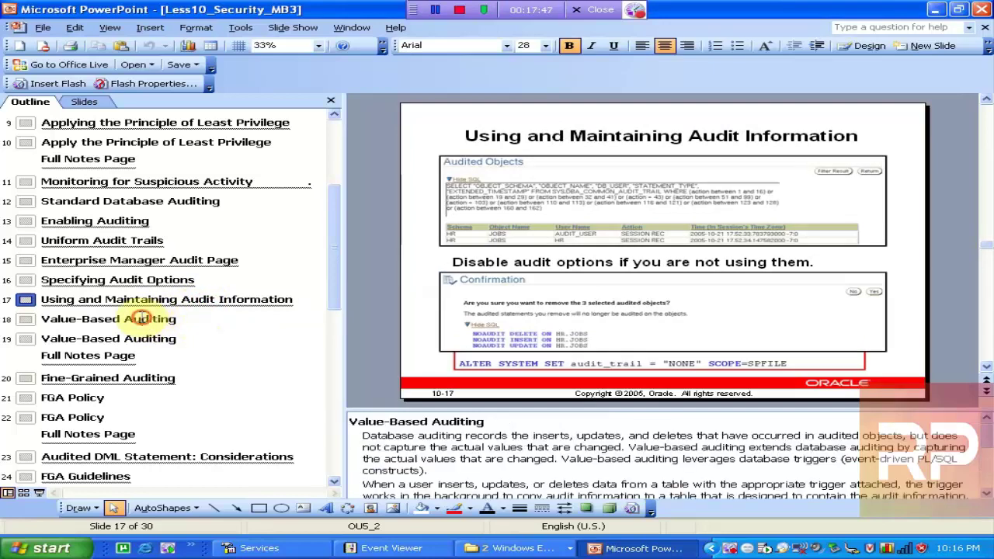
left_click(147, 301)
left_click(140, 320)
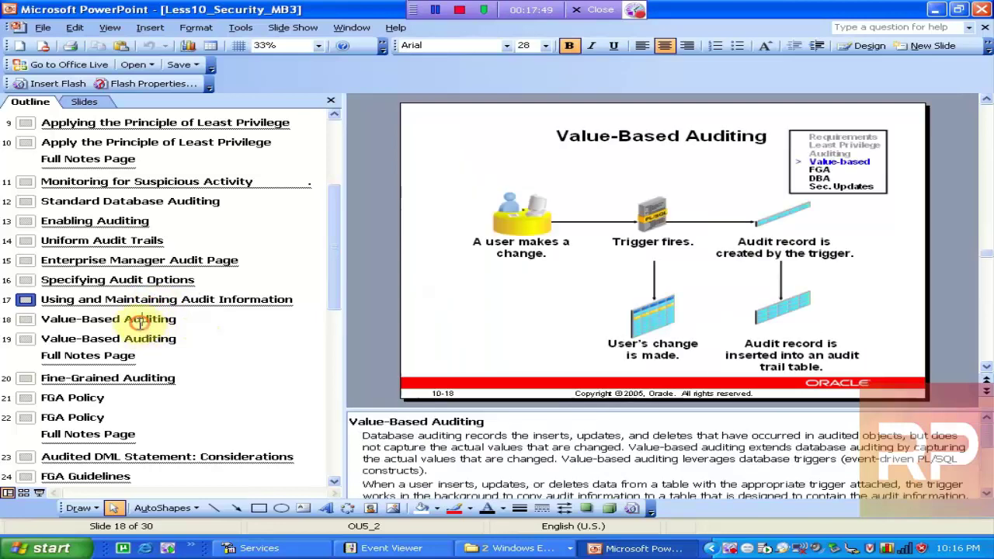
left_click(142, 326)
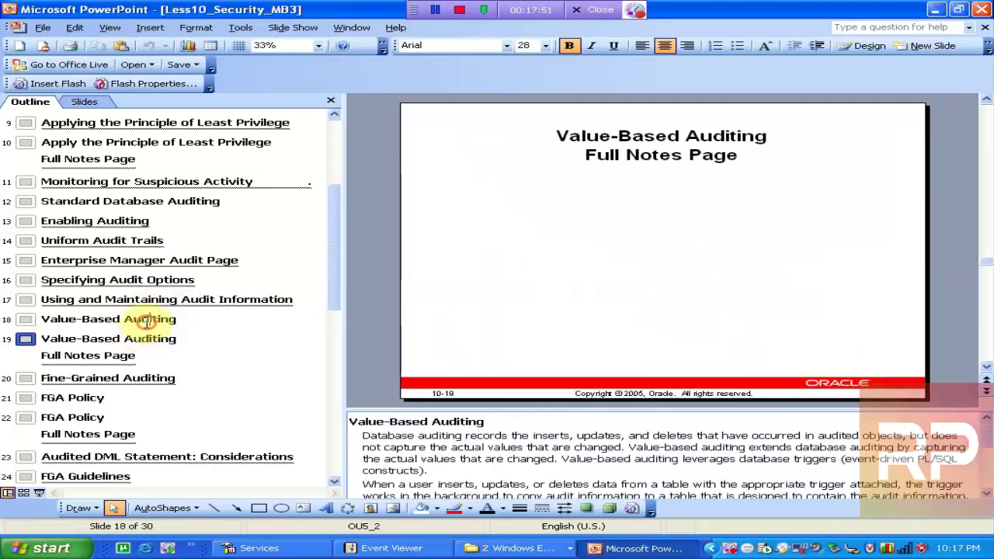
left_click(146, 321)
left_click(142, 335)
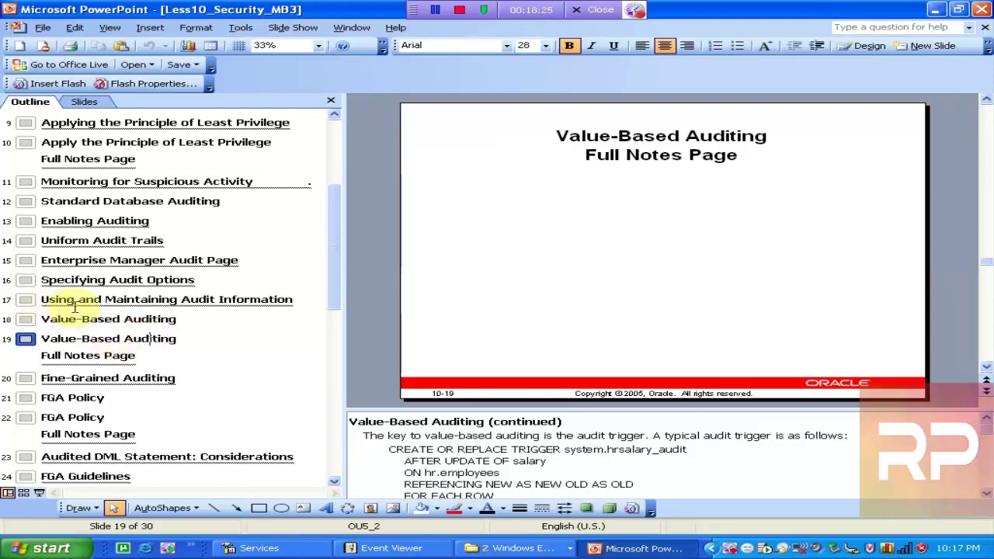
left_click(368, 550)
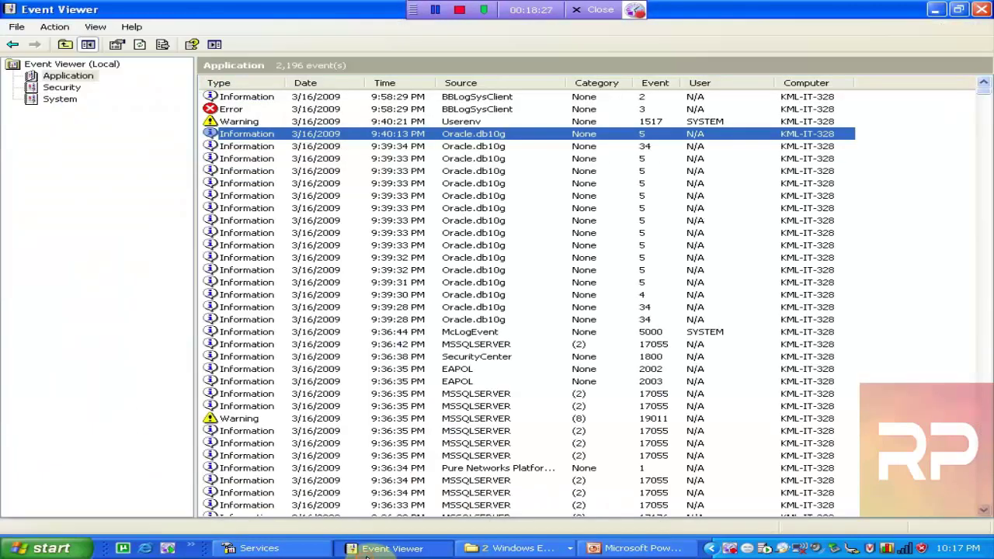
Return to PowerPoint and highlight 'REPLACE TRIGGER' in the slide notes
left_click(367, 553)
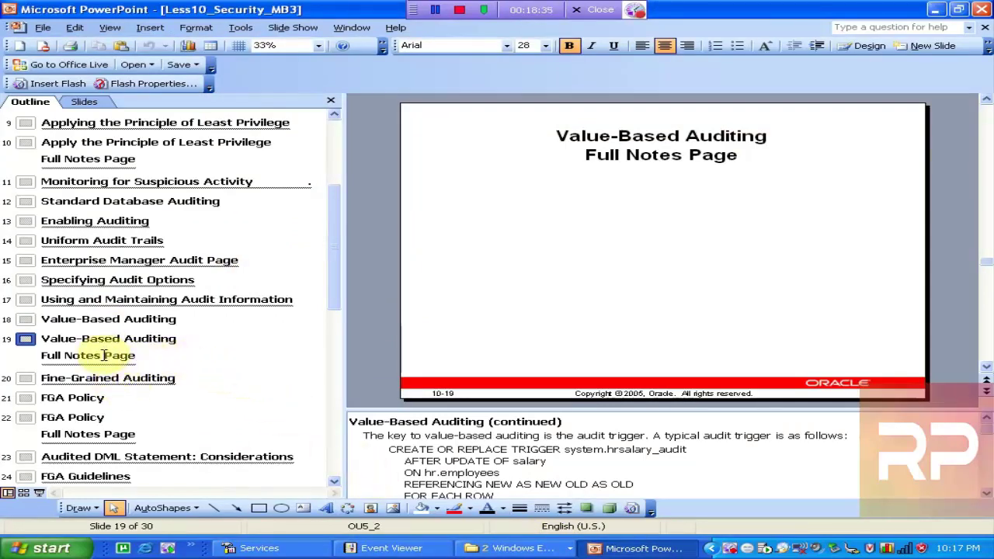
left_click(448, 455)
left_click_drag(480, 452, 536, 458)
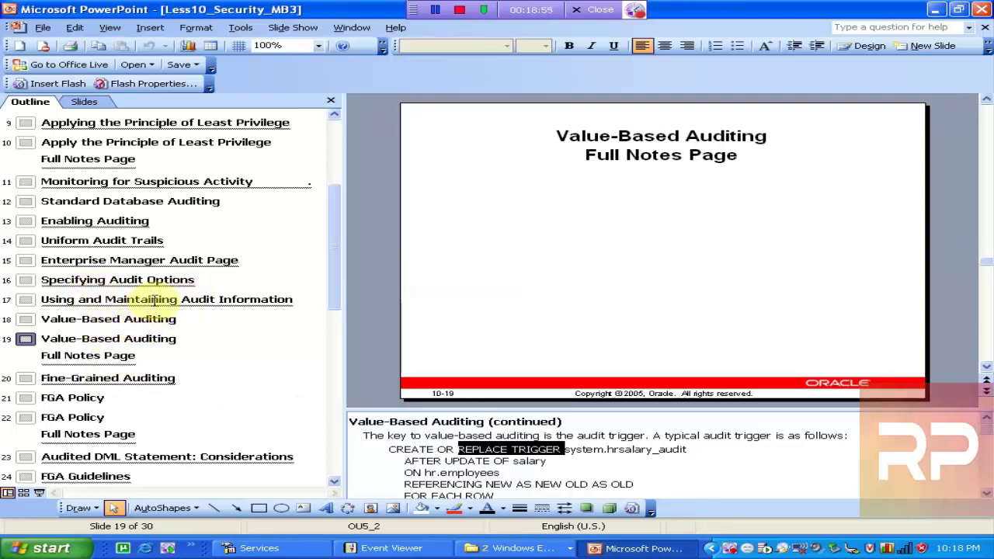
left_click(392, 548)
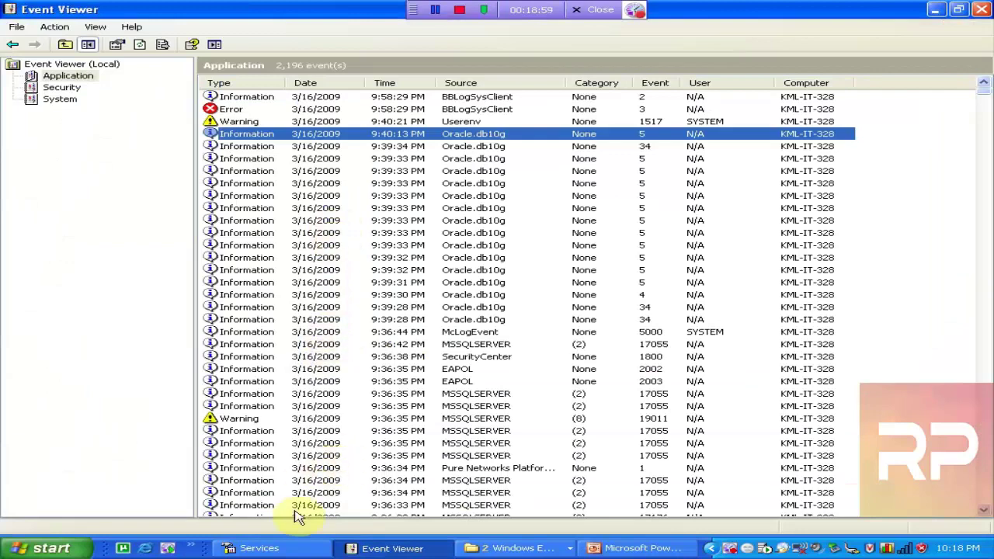
left_click(633, 548)
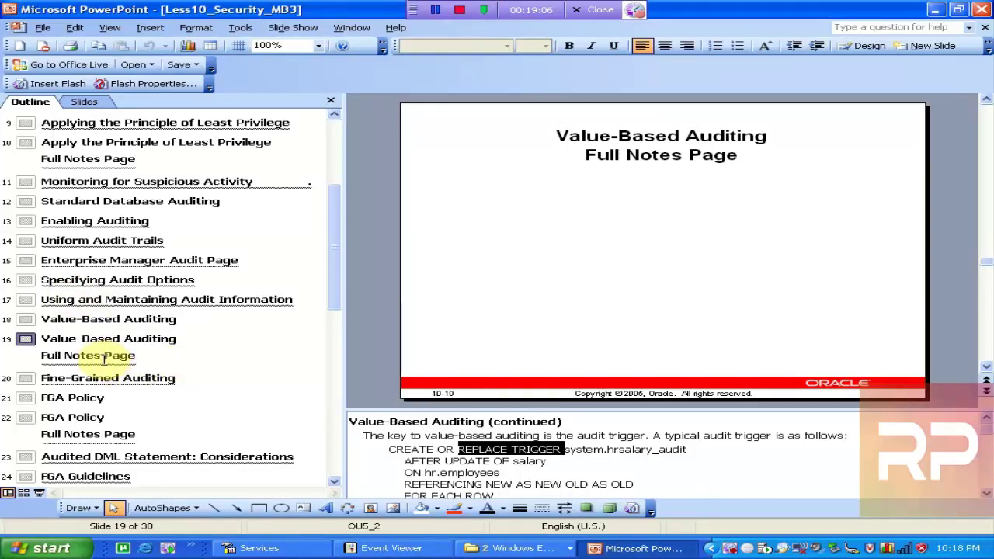
Browse slides 20, 22 and 24, ending on slide 23, Audited DML Statement: Considerations
left_click(89, 378)
left_click(87, 412)
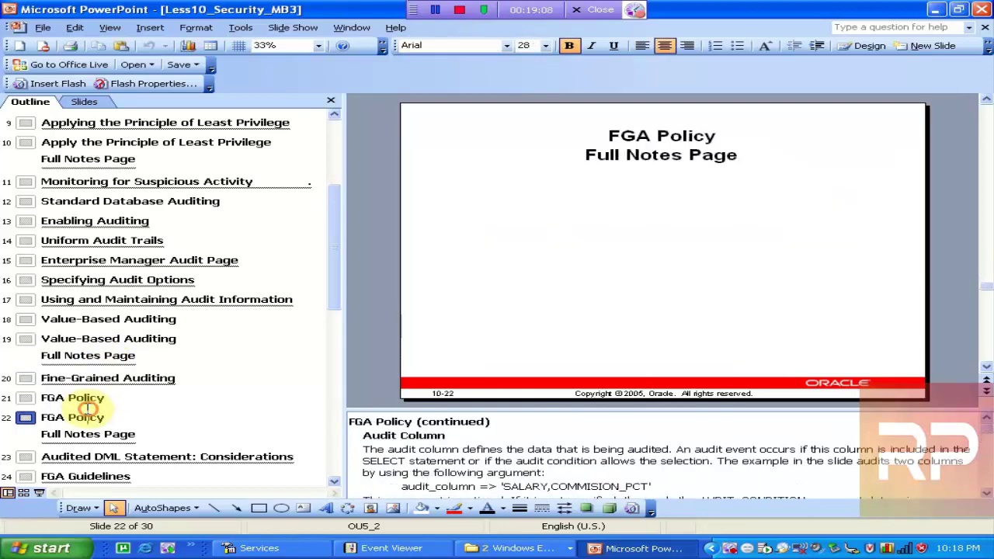
left_click(334, 482)
left_click(335, 483)
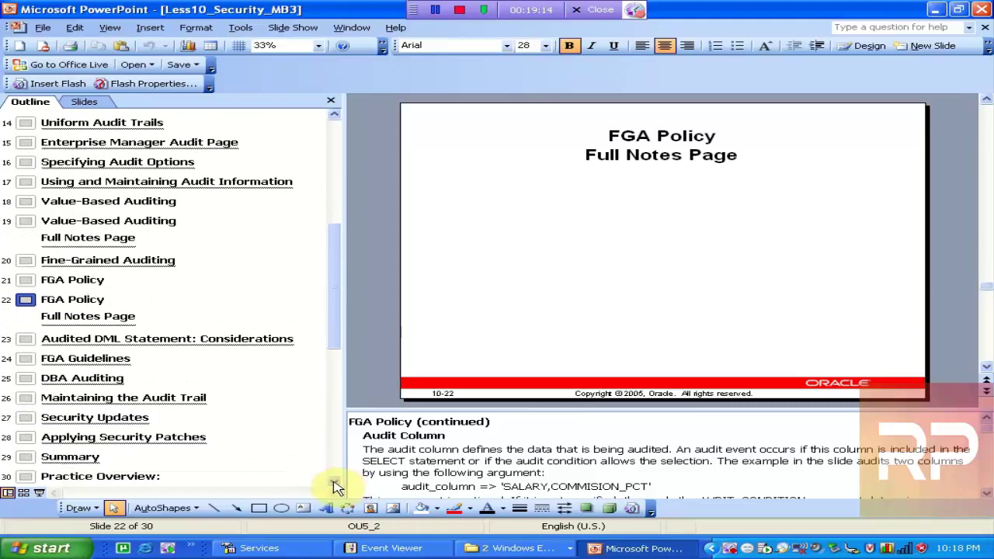
left_click(101, 359)
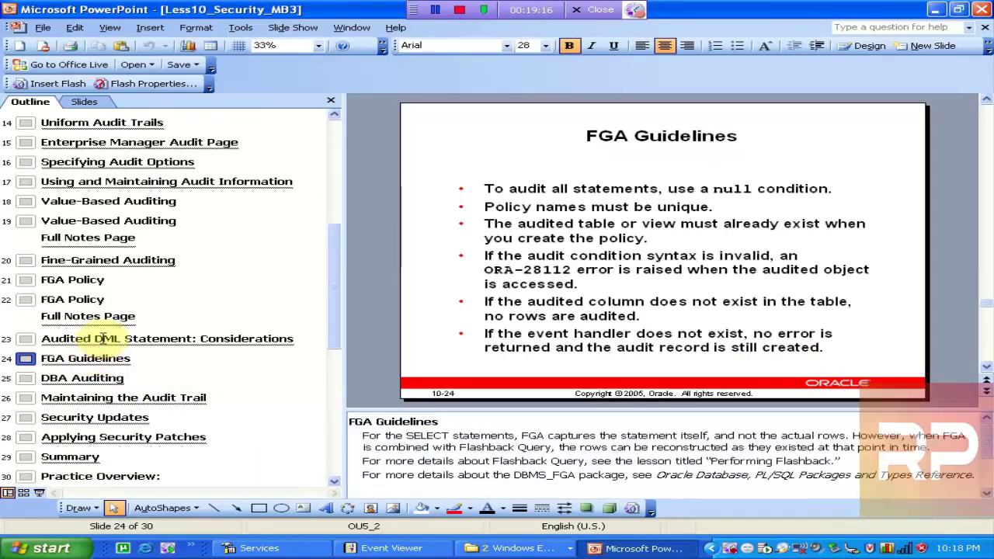
left_click(126, 339)
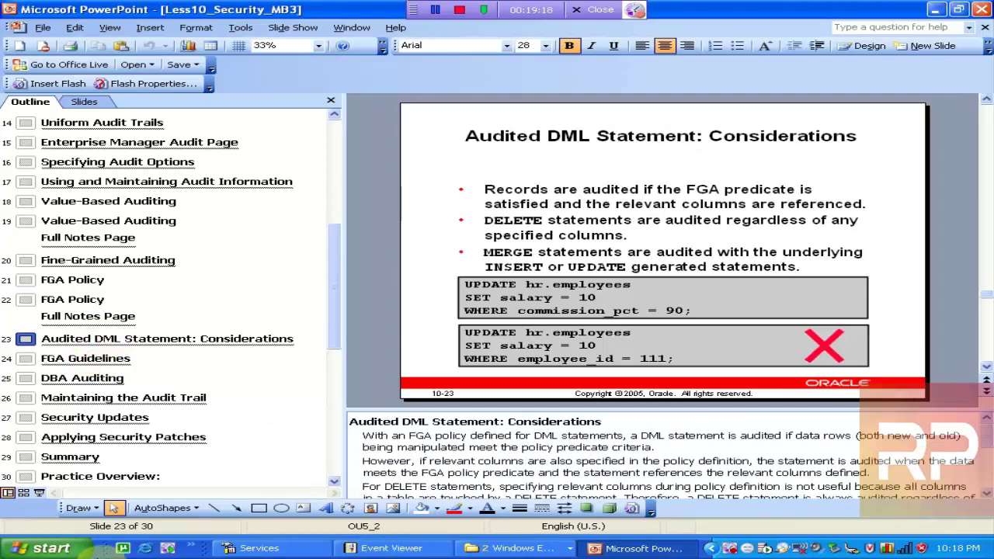
left_click(35, 548)
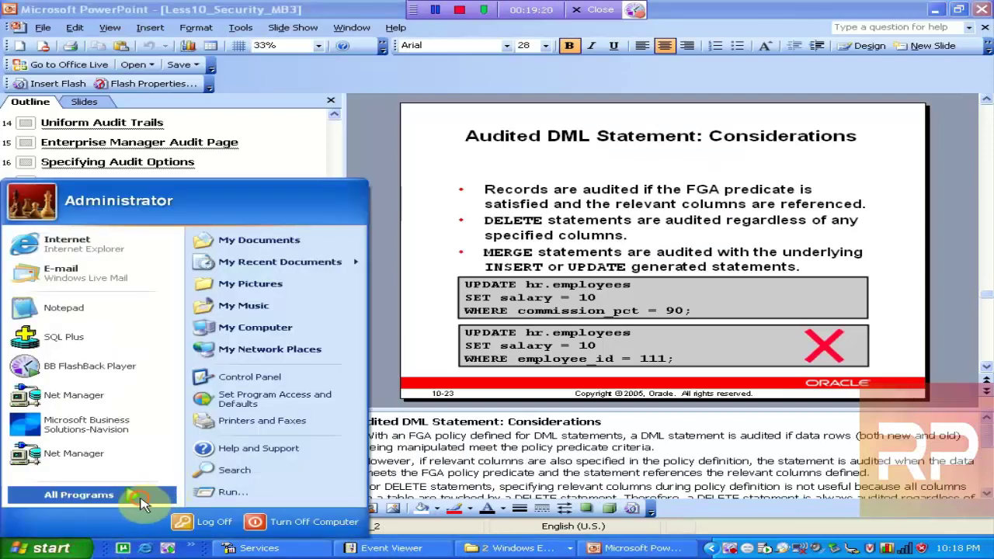
Launch Database Control - DB10G from All Programs > Oracle and dismiss the toolbar alert
left_click(129, 495)
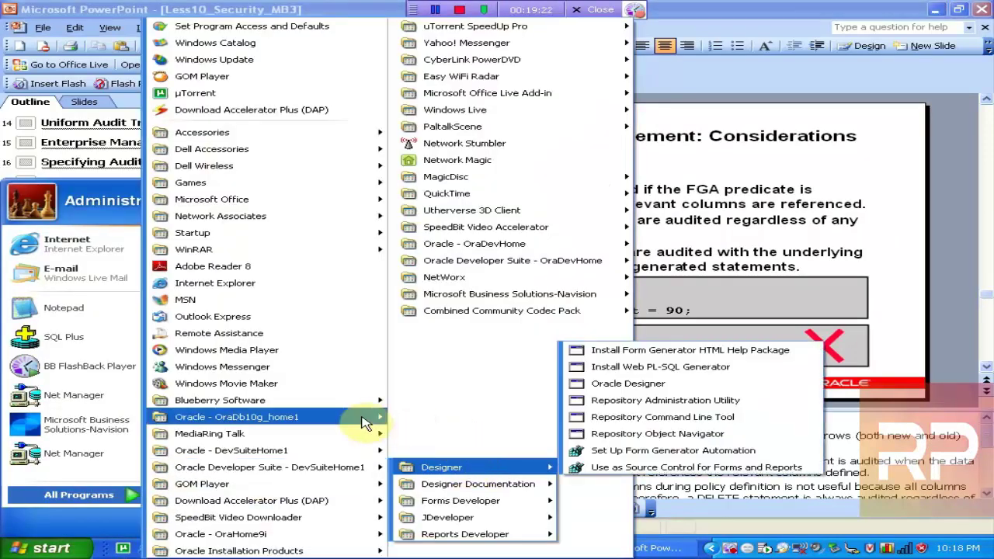
mouse_move(365, 423)
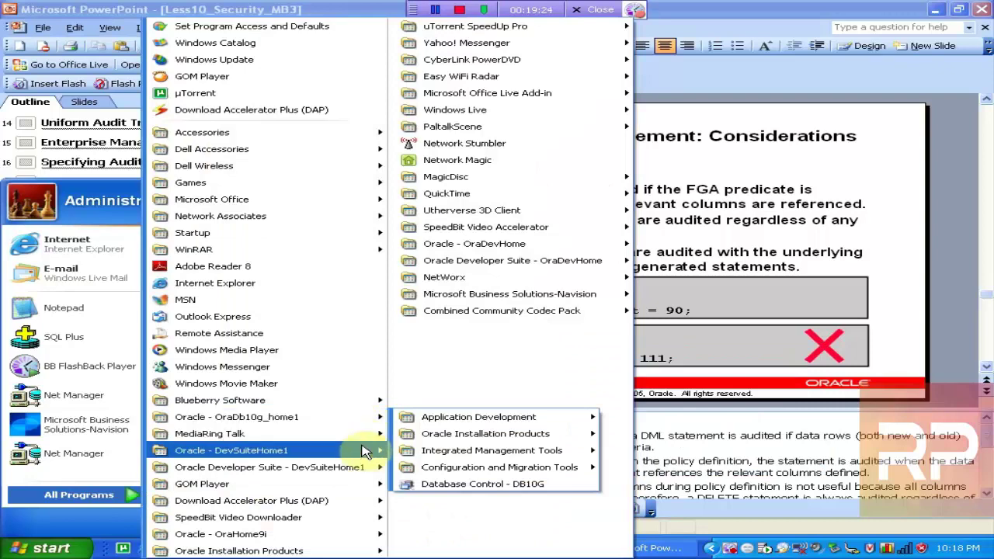
mouse_move(368, 467)
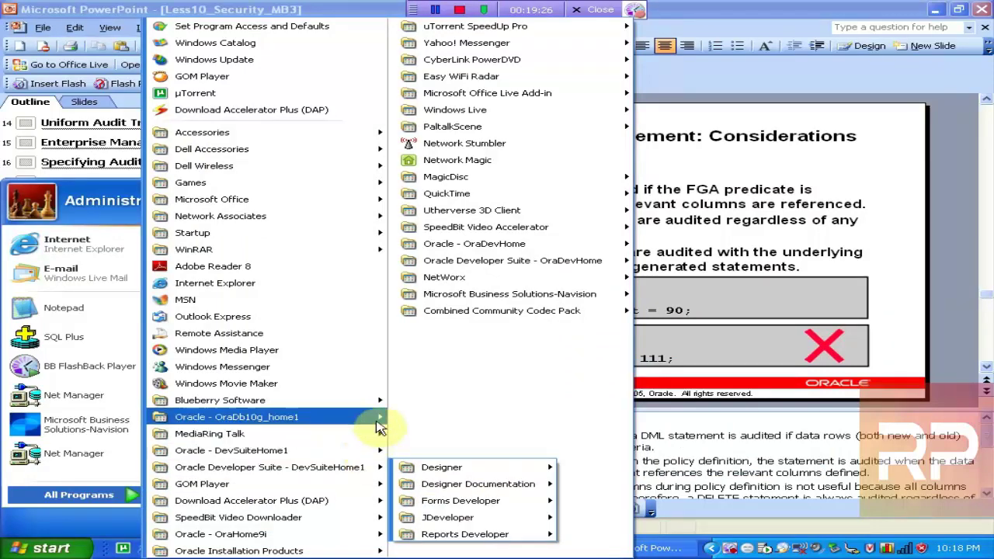
left_click(459, 485)
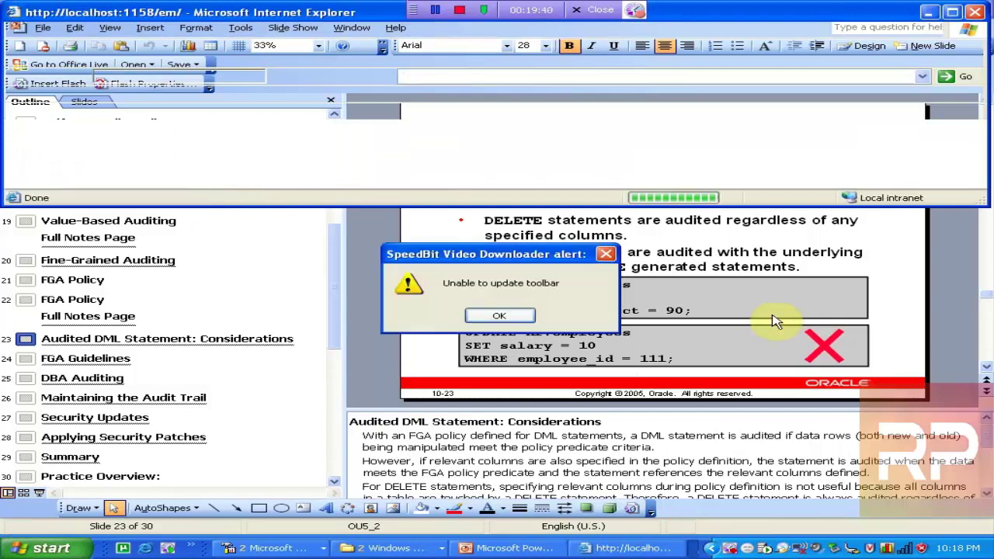
left_click(501, 315)
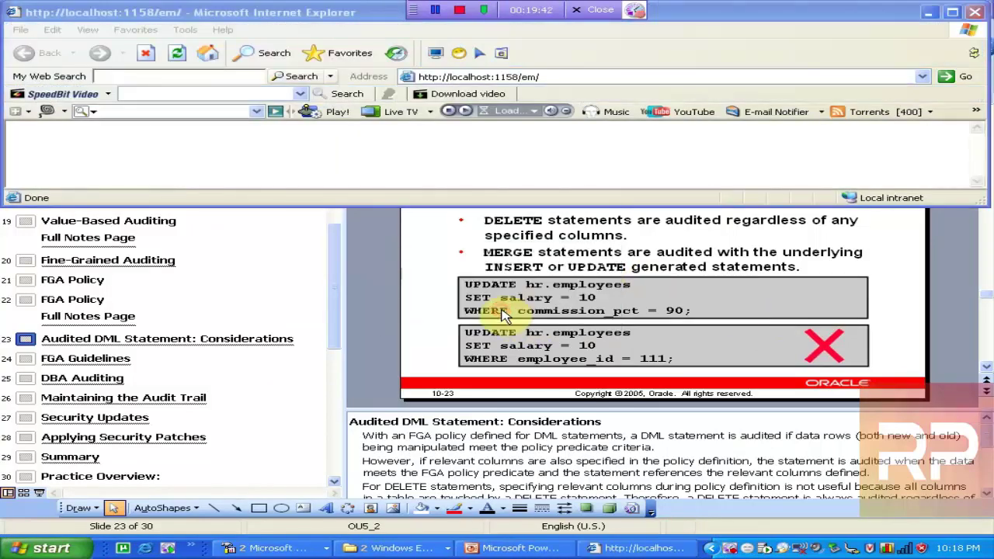
Maximize the browser at localhost:1158/em and bring Event Viewer to the front
double_click(320, 22)
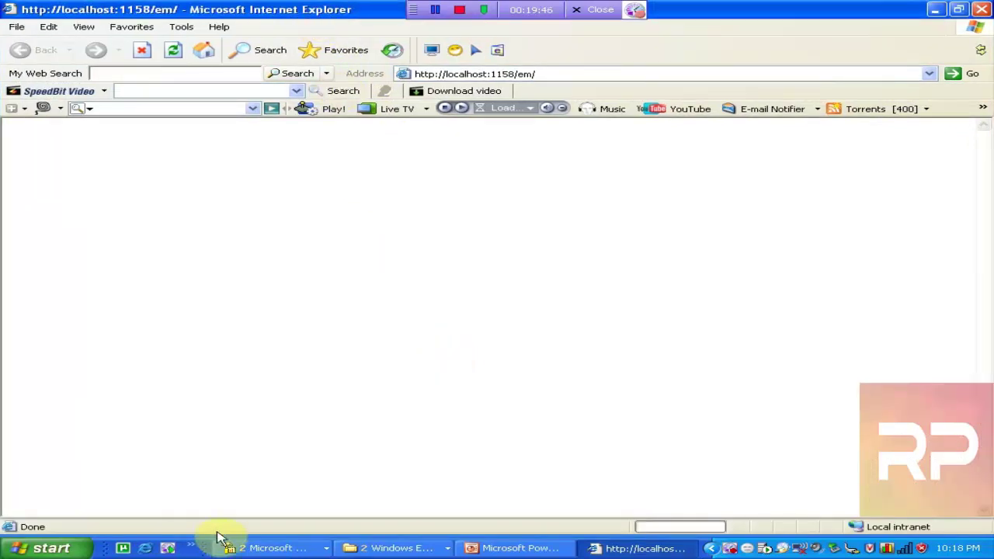
left_click(247, 549)
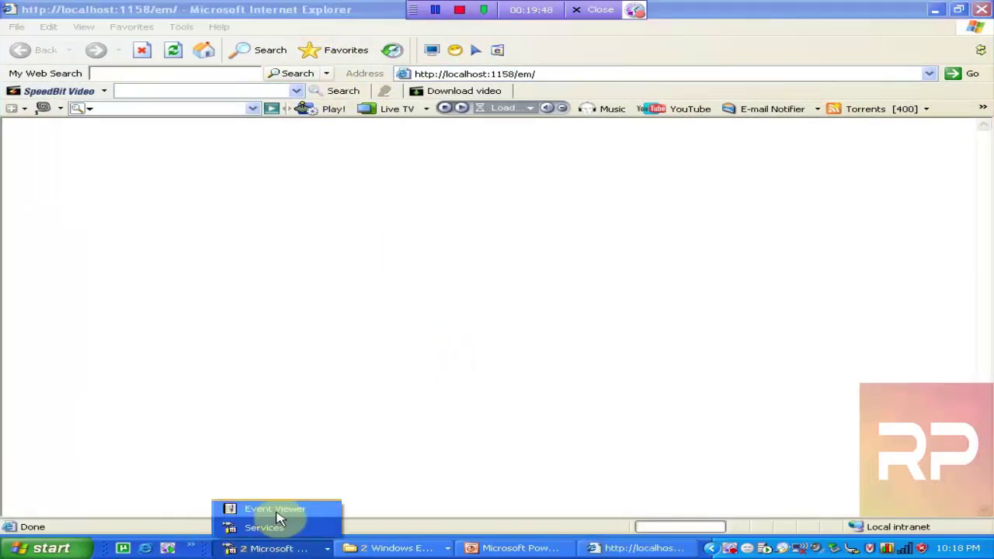
left_click(278, 514)
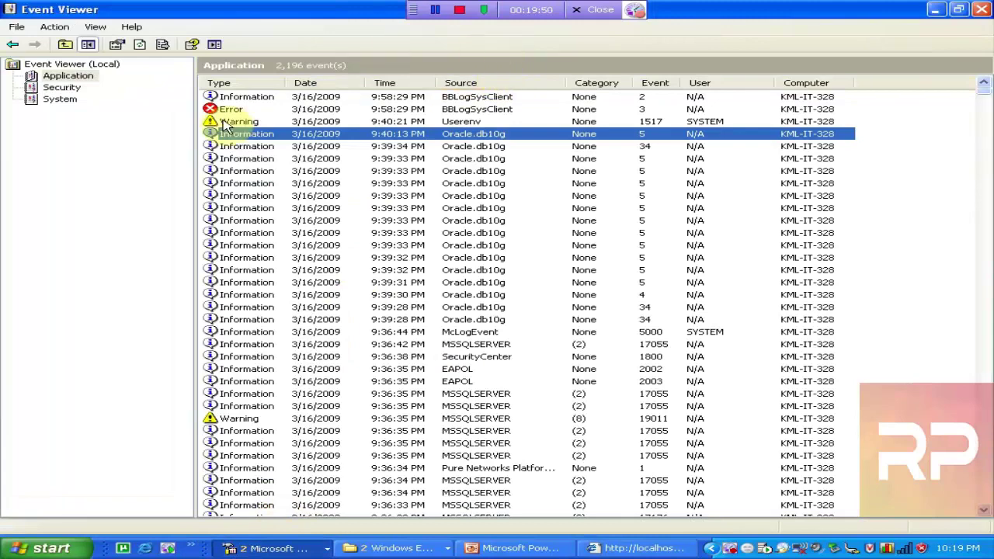
Refresh Event Viewer's Application log, then return to the Enterprise Manager login page for DB10G
left_click(139, 44)
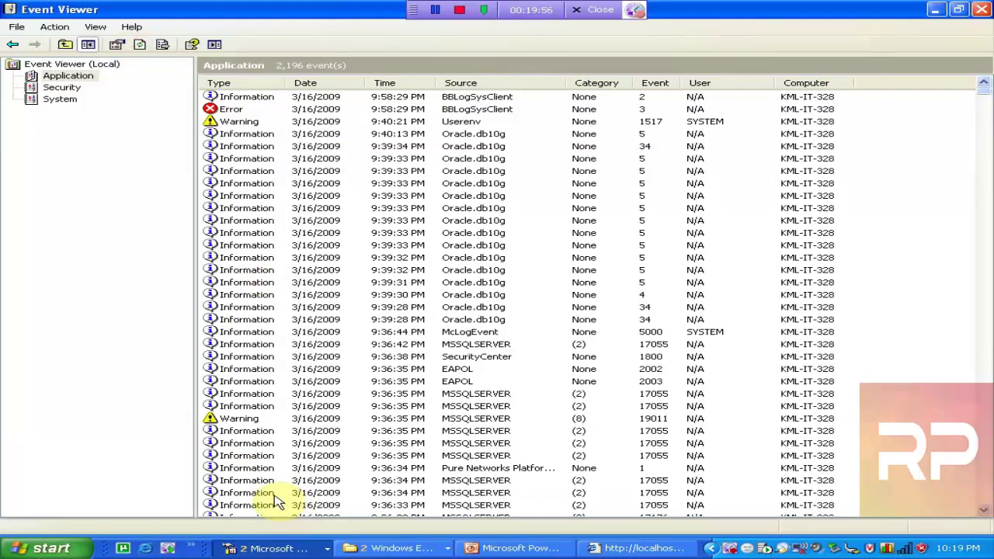
left_click(639, 549)
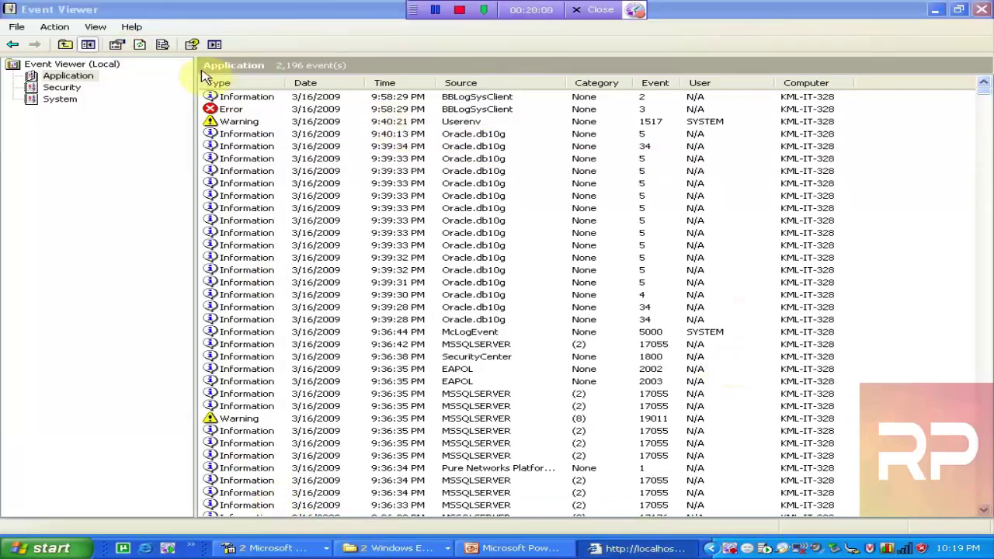
left_click(142, 48)
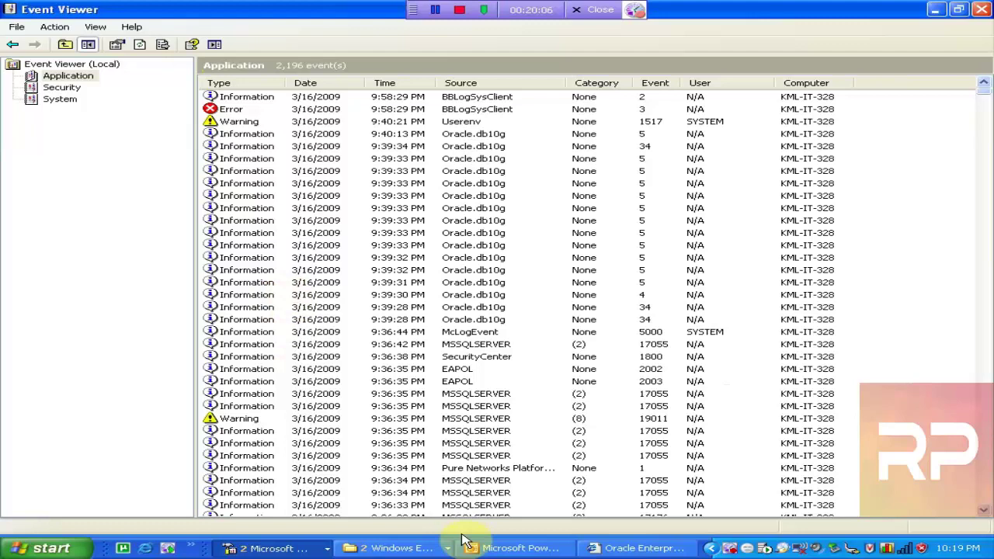
left_click(625, 549)
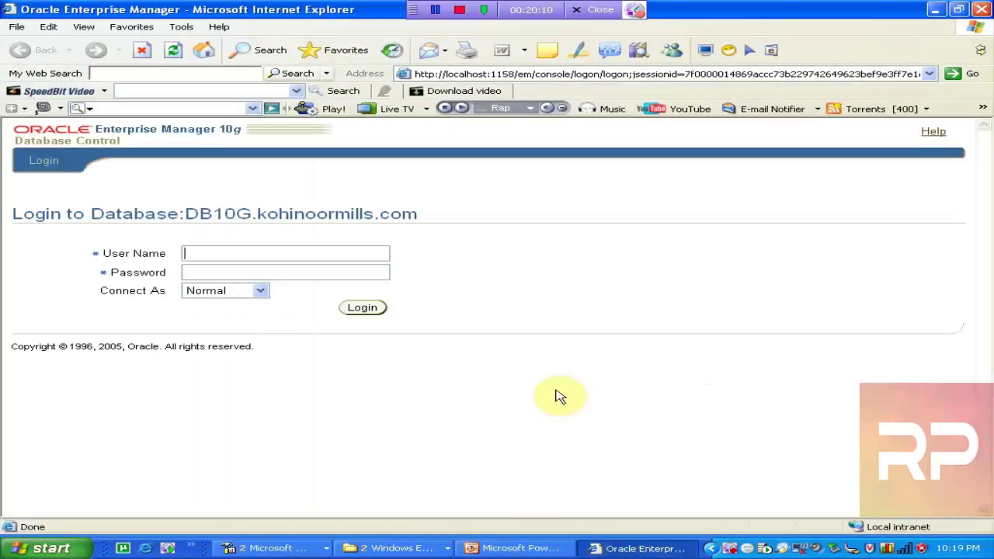
Enter the sys username and password with the SYSDBA role and submit the login
type("sys")
key("Tab")
type("orcl")
key("Tab")
key("shift+Tab")
key("BackSpace")
key("BackSpace")
key("BackSpace")
type("orcl")
key("Tab")
key("Down")
key("Down")
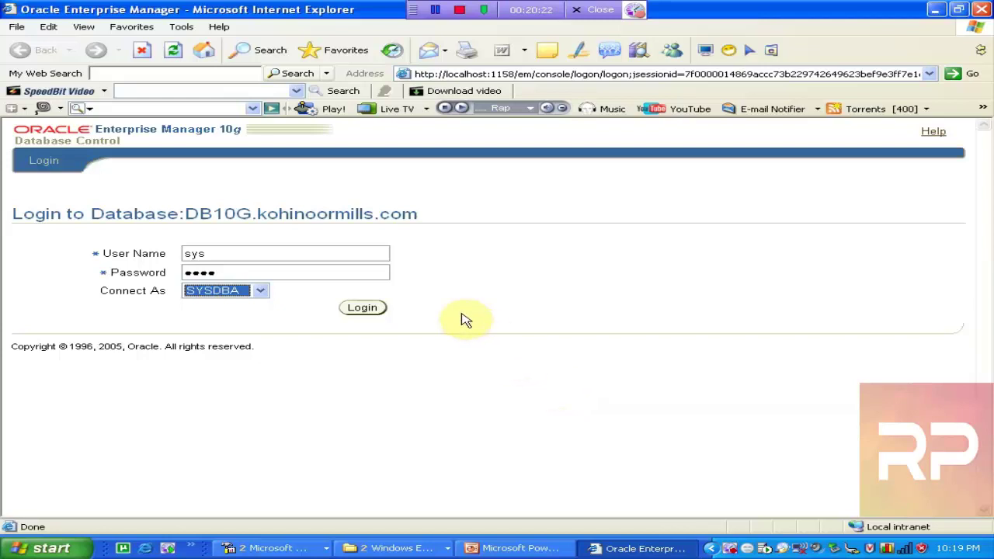
left_click(363, 309)
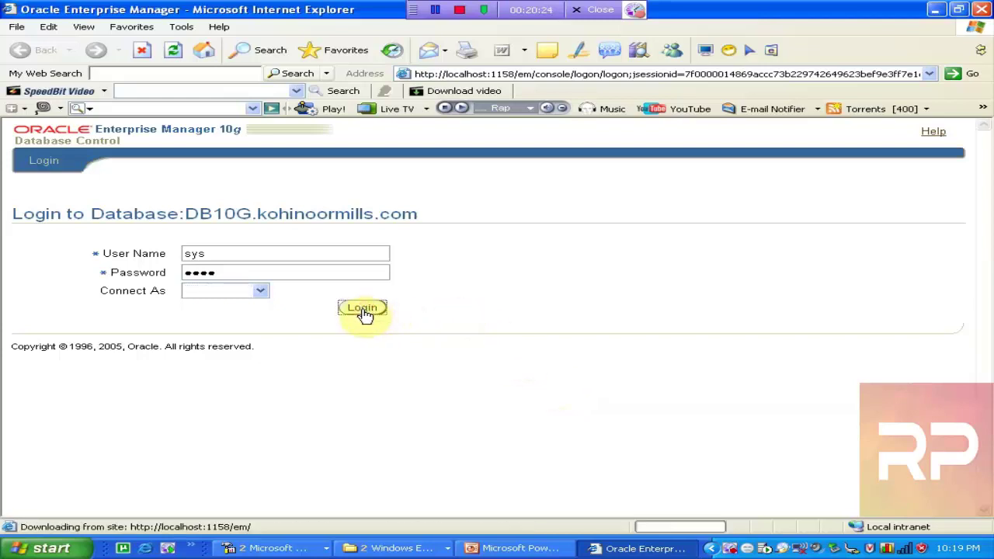
Re-enter the SYS password, keep SYSDBA as the connection role, and log in
left_click(277, 320)
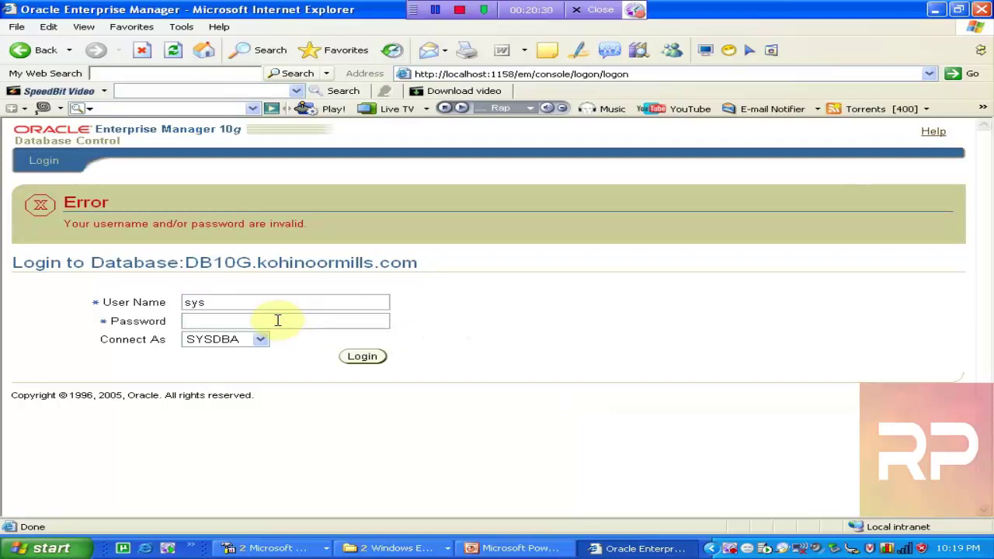
type("sysd")
key("BackSpace")
type("ysd")
key("Tab")
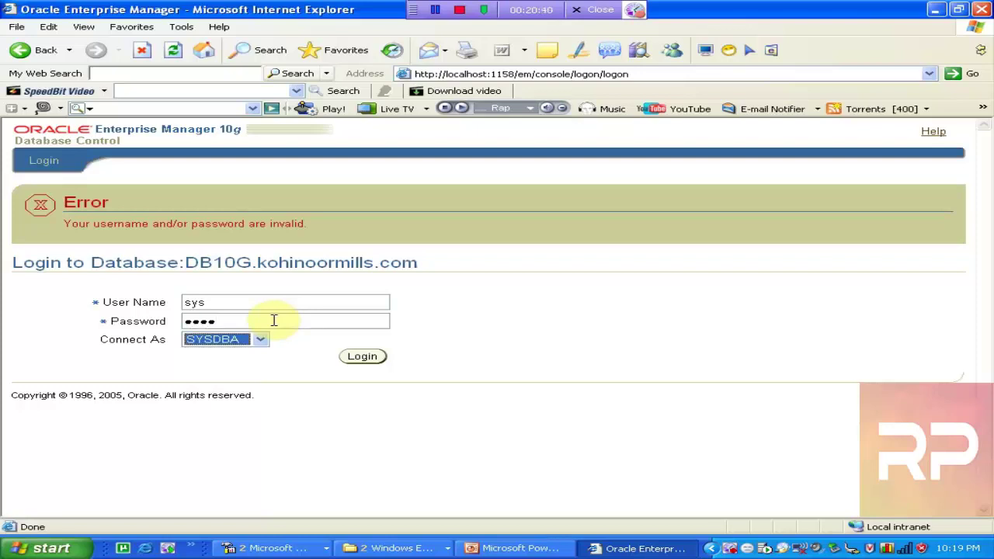
left_click(273, 320)
key("BackSpace")
key("BackSpace")
key("BackSpace")
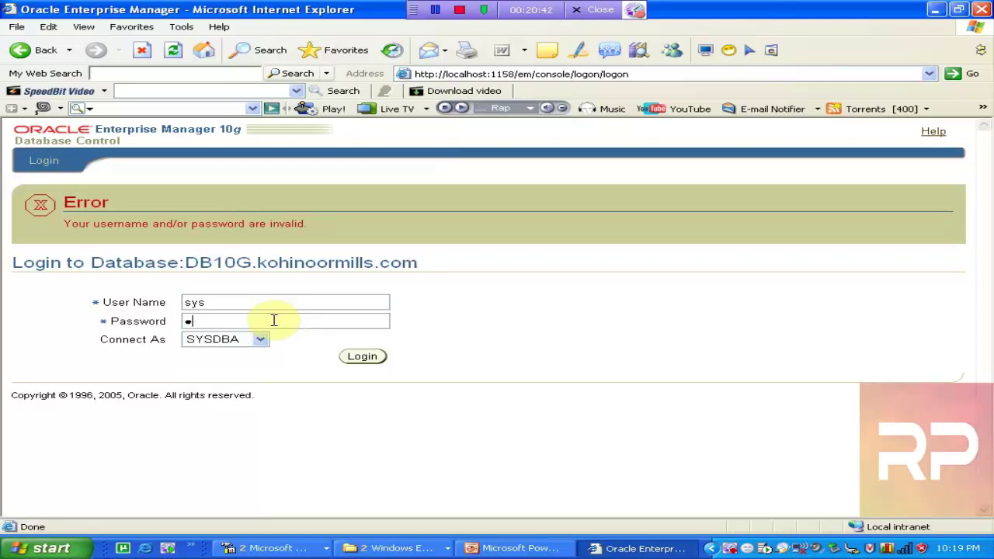
type("ystem")
key("Tab")
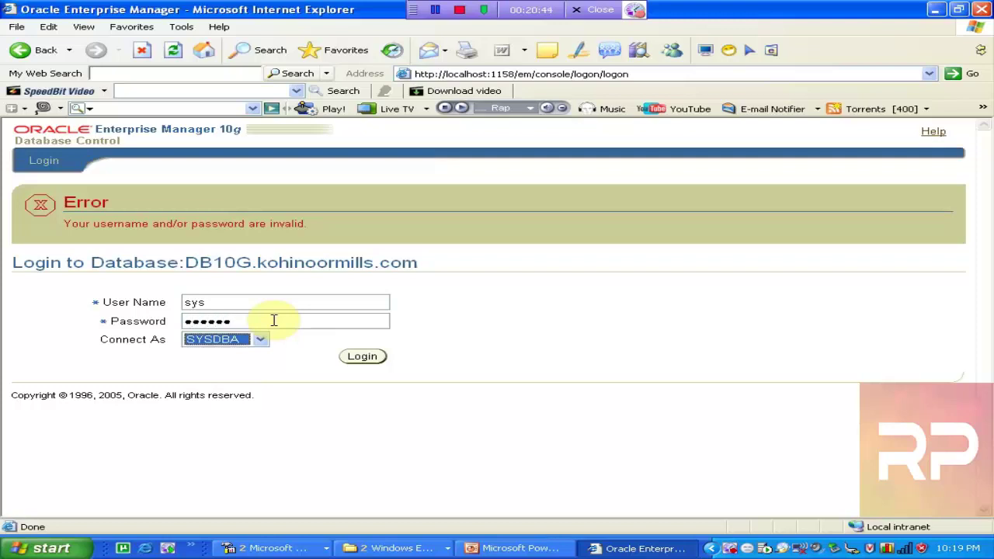
left_click(260, 342)
left_click(260, 342)
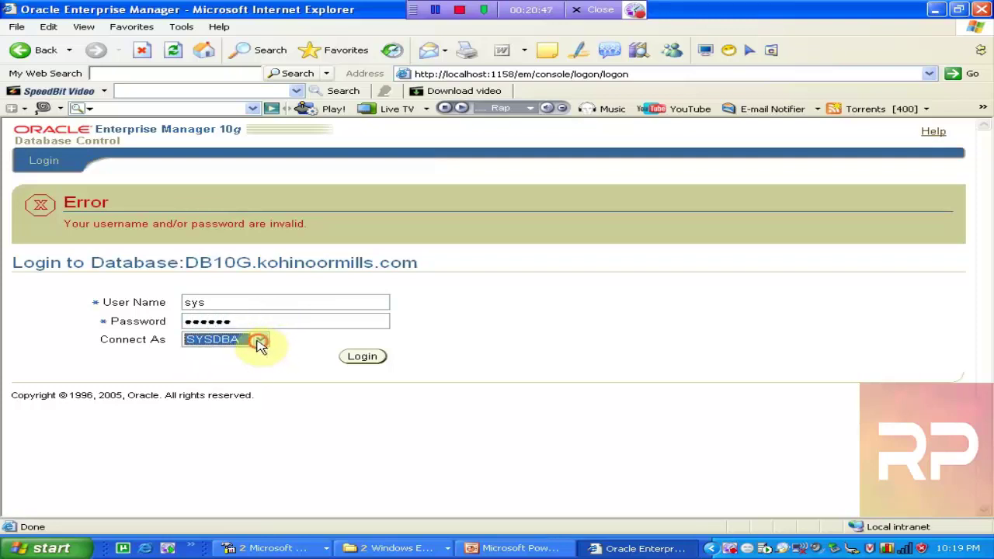
left_click(361, 360)
left_click(361, 358)
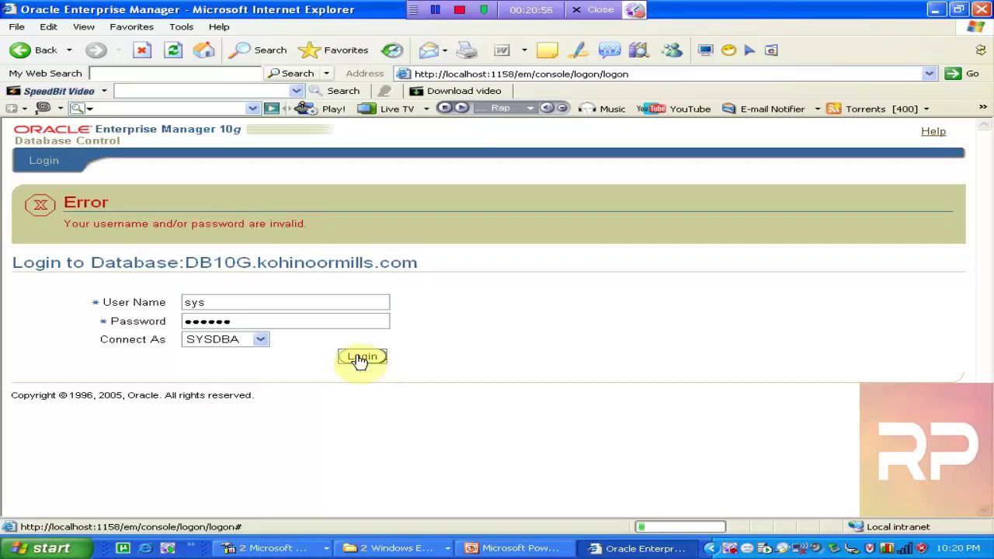
left_click(360, 359)
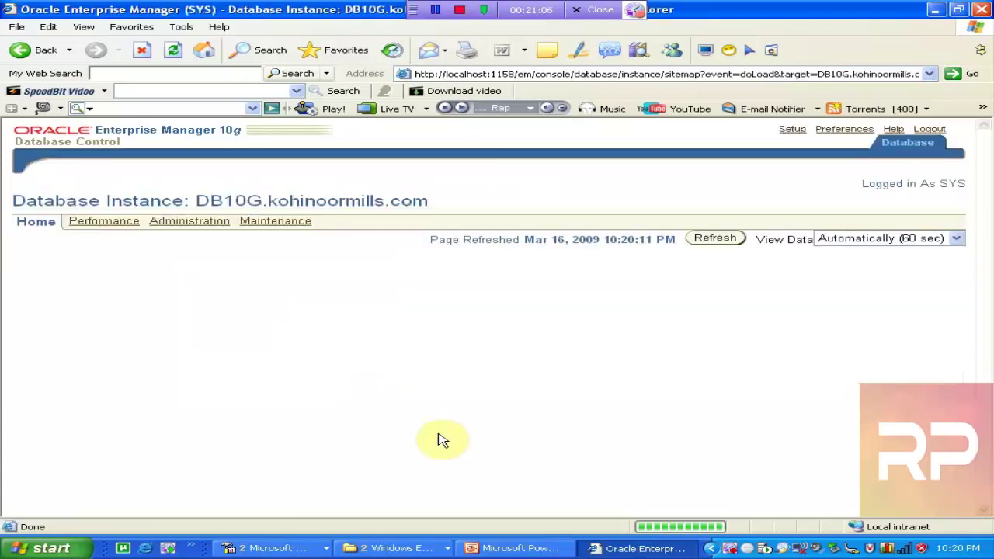
Refresh the DB10G instance home page data
left_click(714, 237)
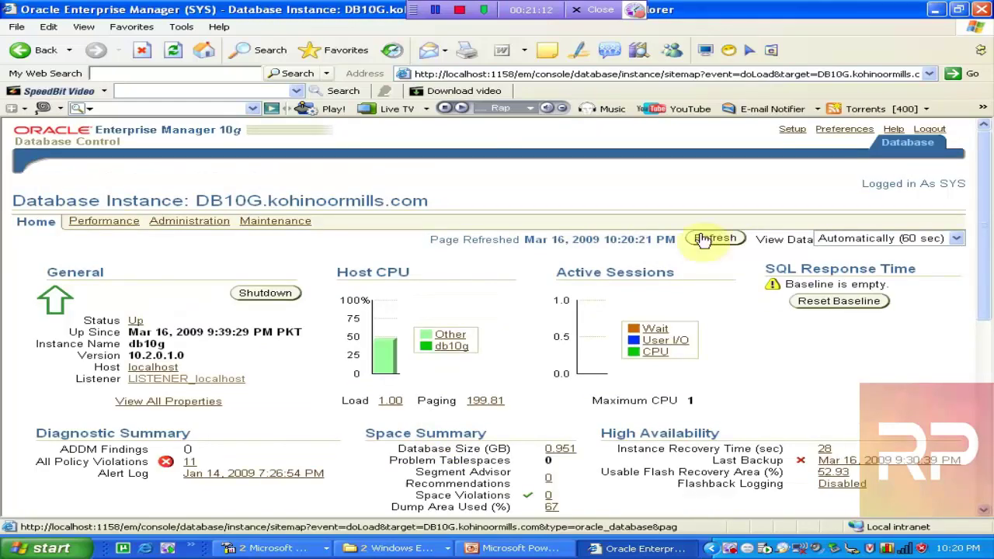
left_click_drag(985, 181, 986, 147)
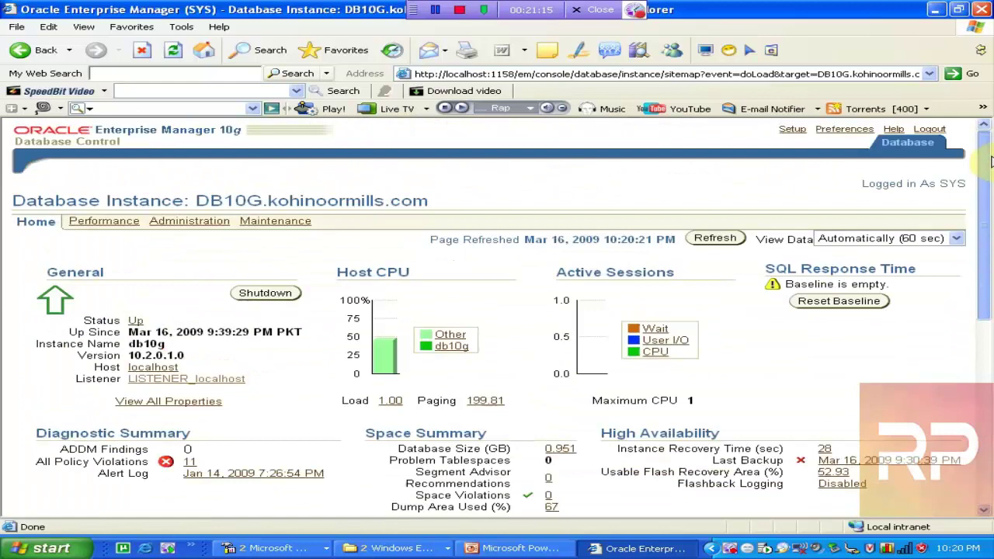
left_click(718, 239)
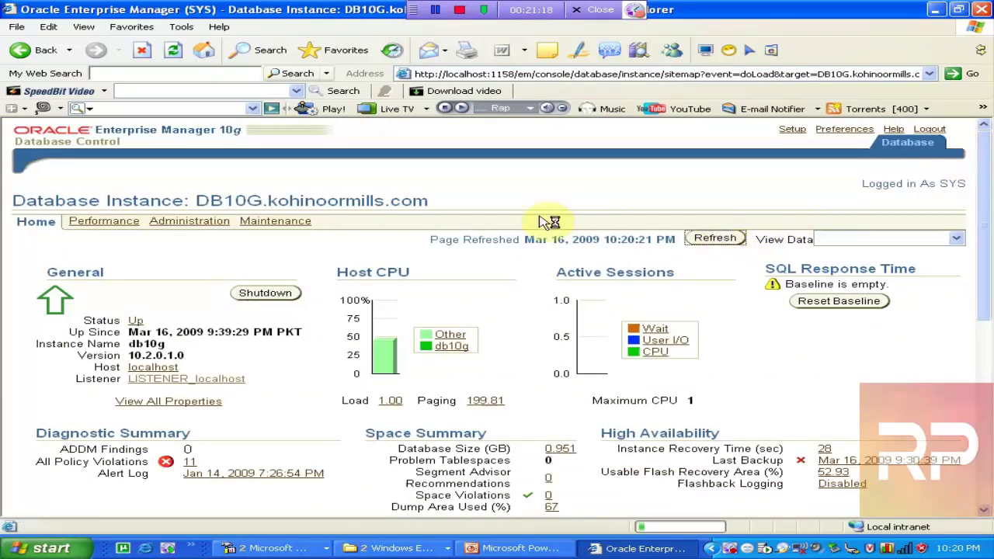
Go to the Administration tab and scroll down to the Users & Privileges and Audit Settings links
left_click(190, 221)
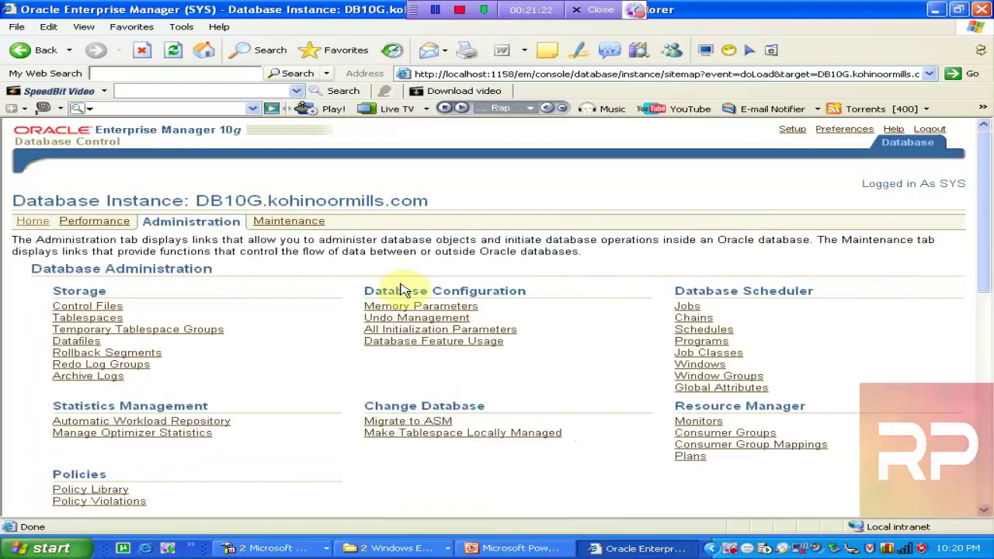
left_click_drag(985, 177, 991, 271)
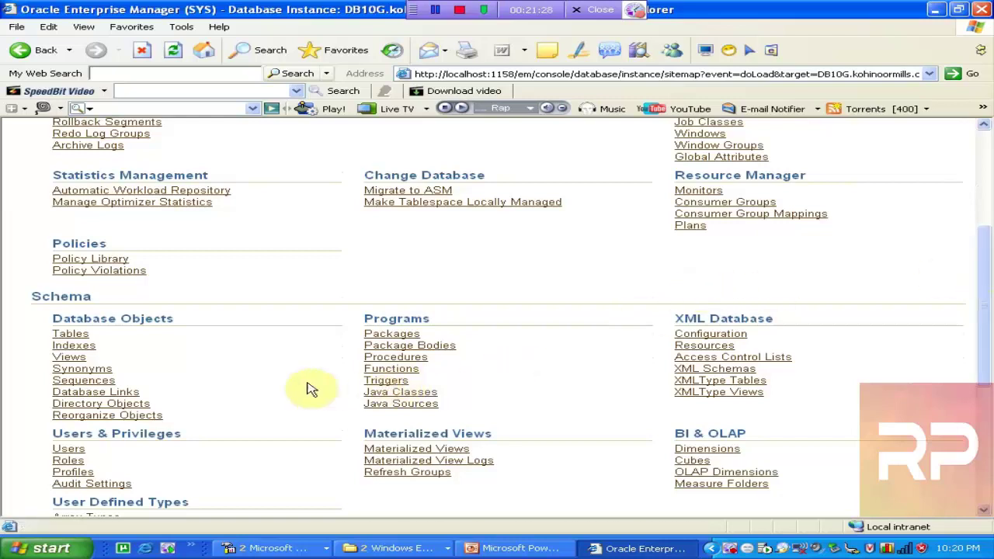
left_click(111, 484)
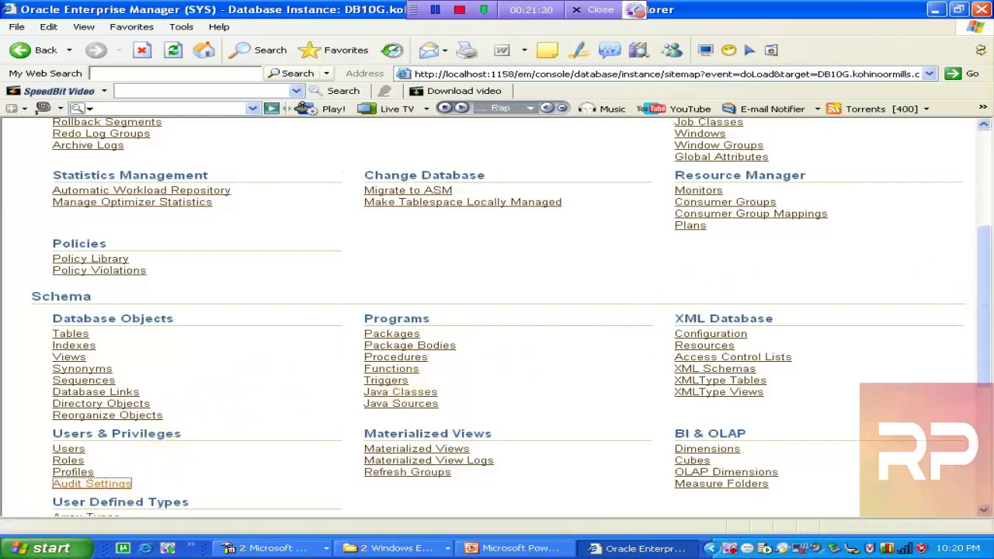
right_click(105, 488)
Open Audit Settings and follow the Audit Trail NONE link to the audit_trail parameter
left_click(100, 487)
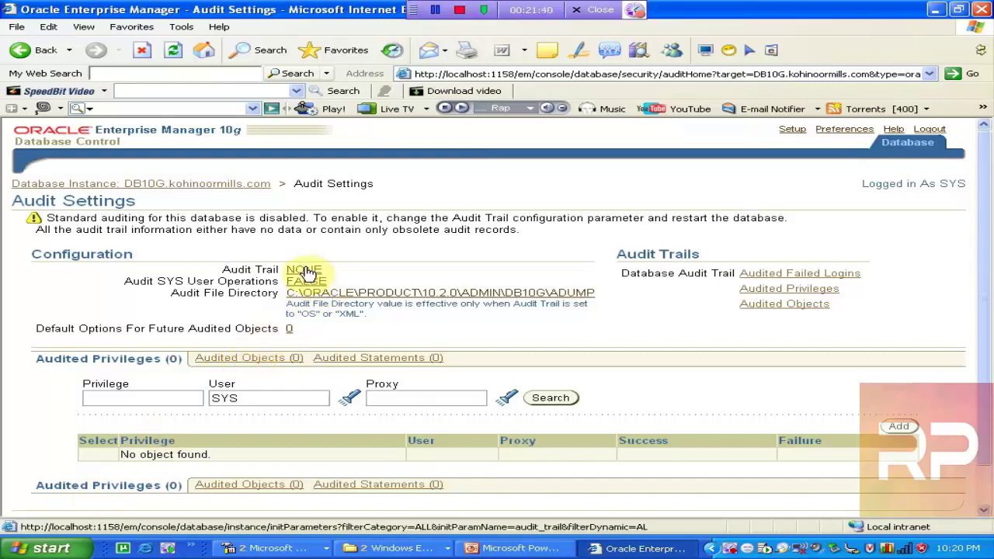
left_click(305, 271)
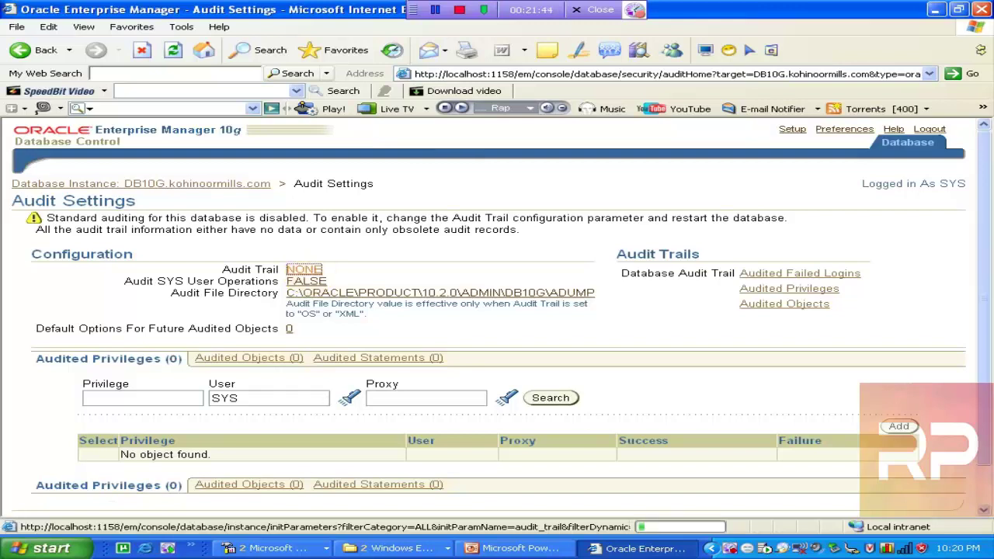
left_click(305, 270)
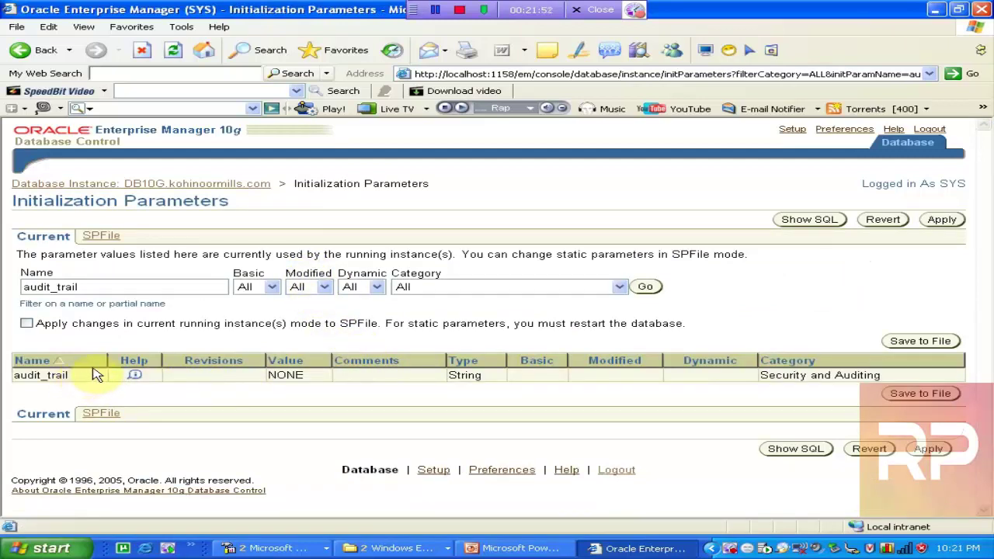
On the SPFile tab, filter parameters by 'audit', select audit_trail and list its possible values
left_click(101, 237)
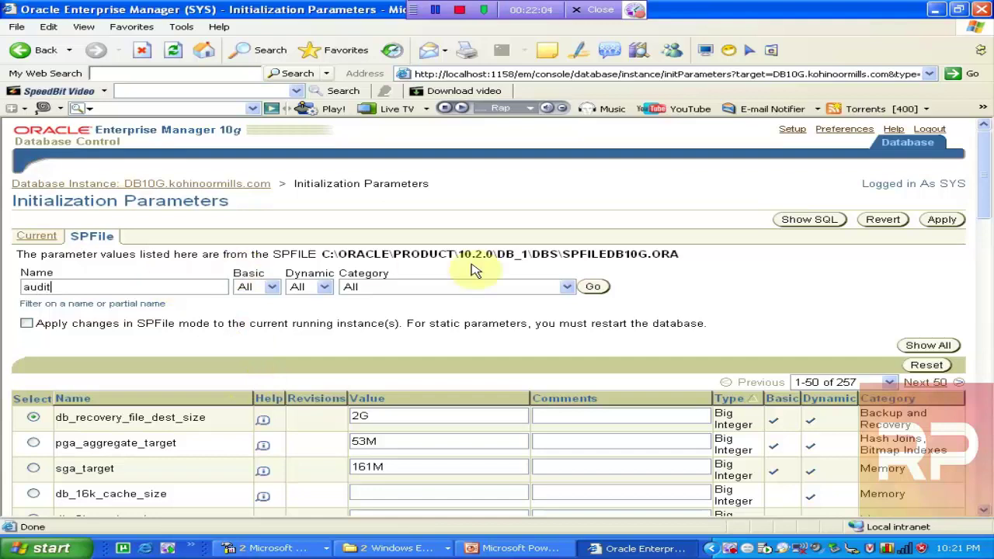
left_click(595, 286)
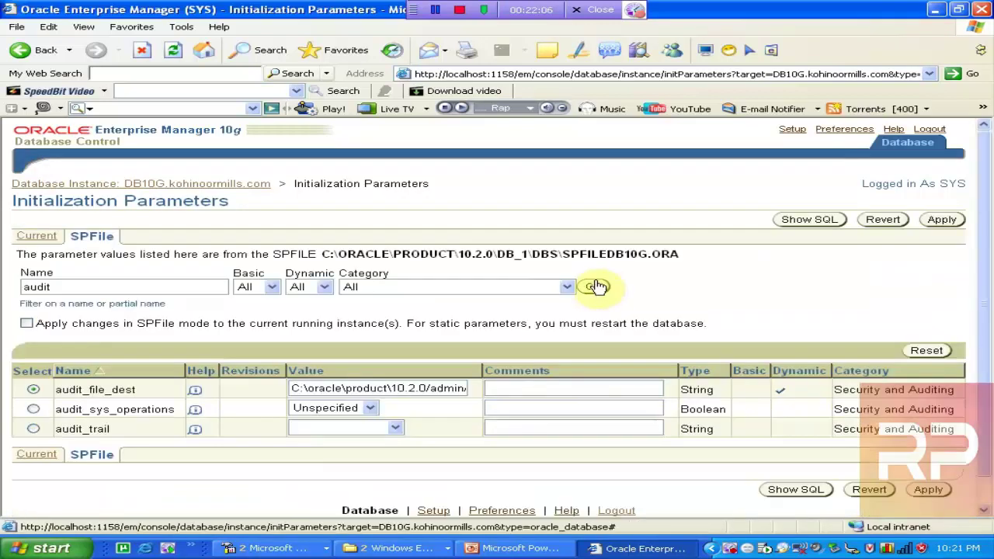
left_click(34, 429)
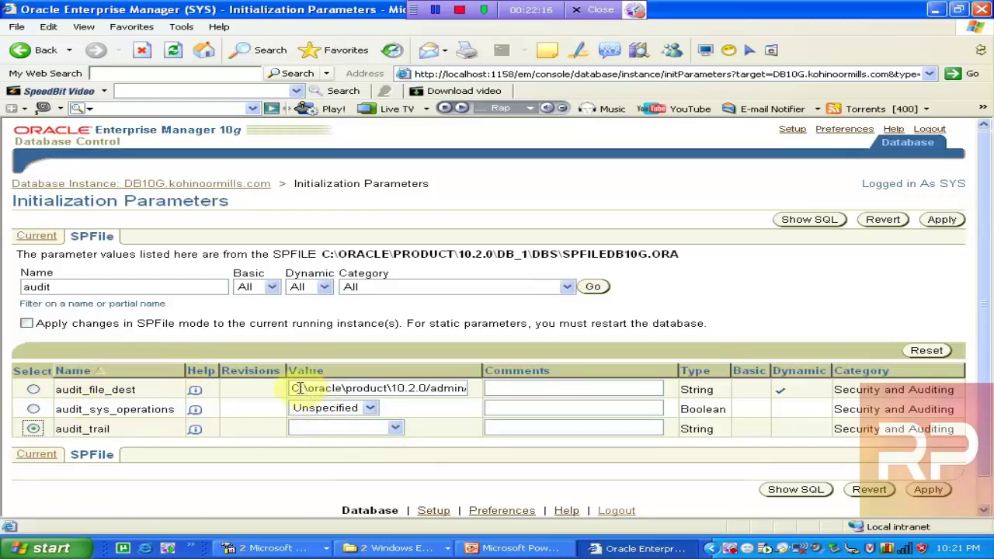
left_click_drag(298, 388, 475, 399)
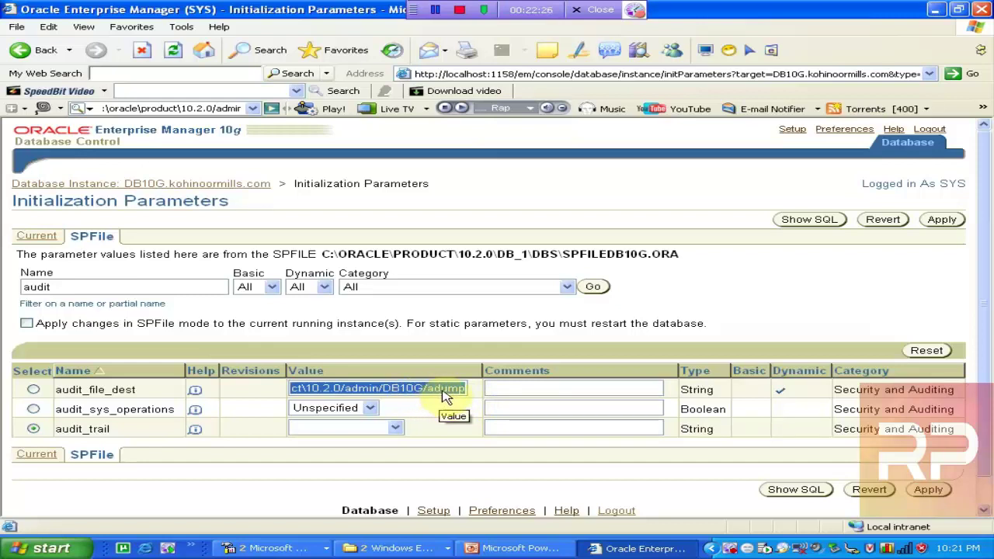
left_click(443, 390)
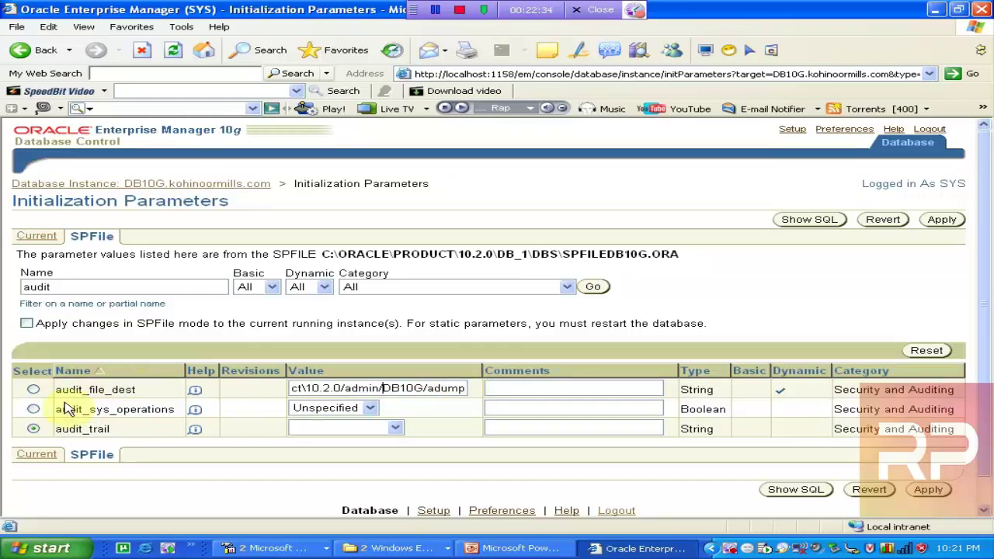
left_click(396, 428)
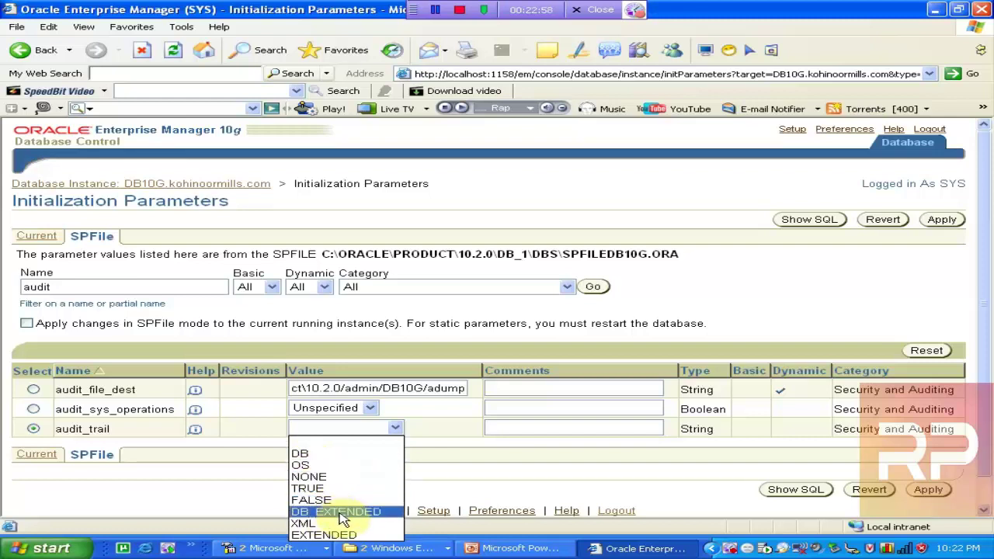
Set audit_trail to DB, preview its SQL, and apply the change to the SPFile
left_click(372, 458)
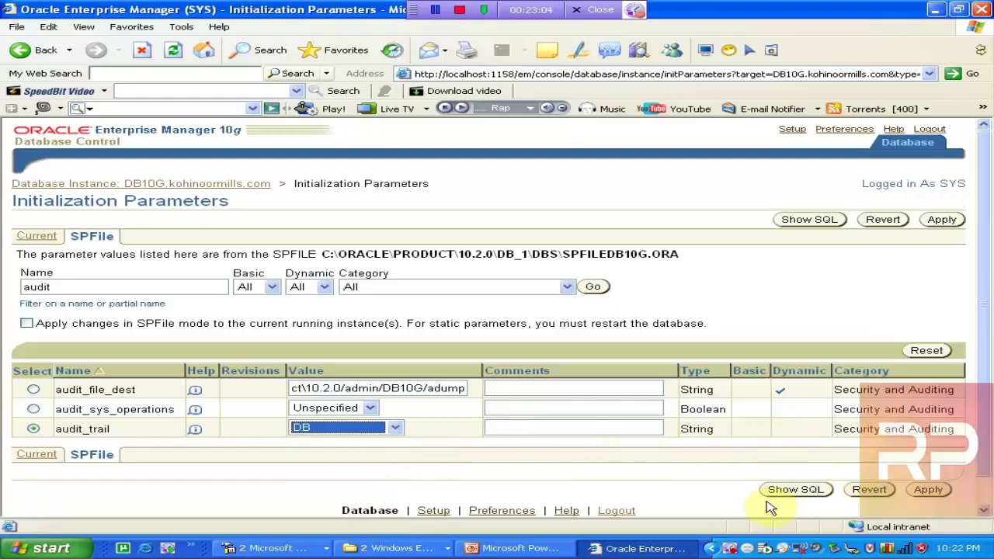
left_click(787, 492)
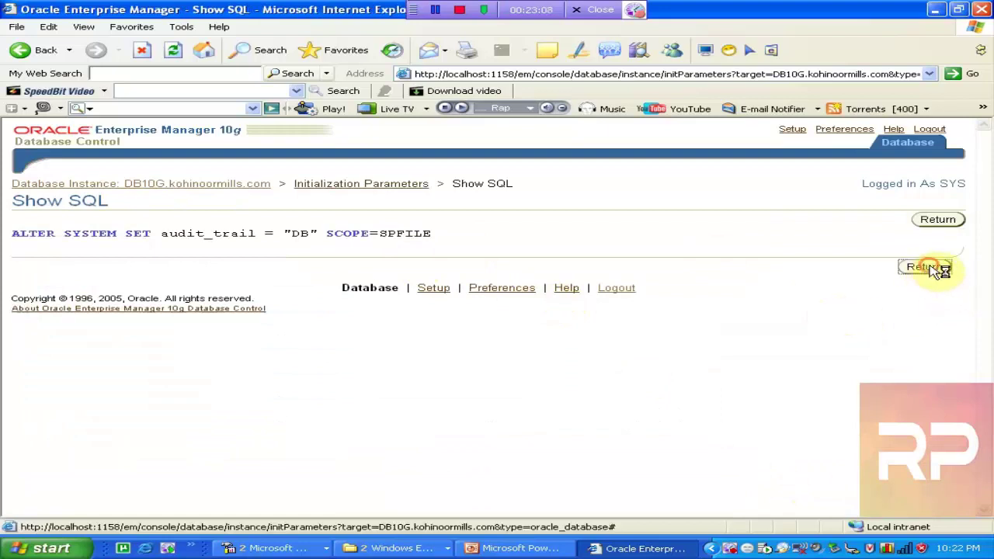
left_click(928, 268)
left_click(941, 221)
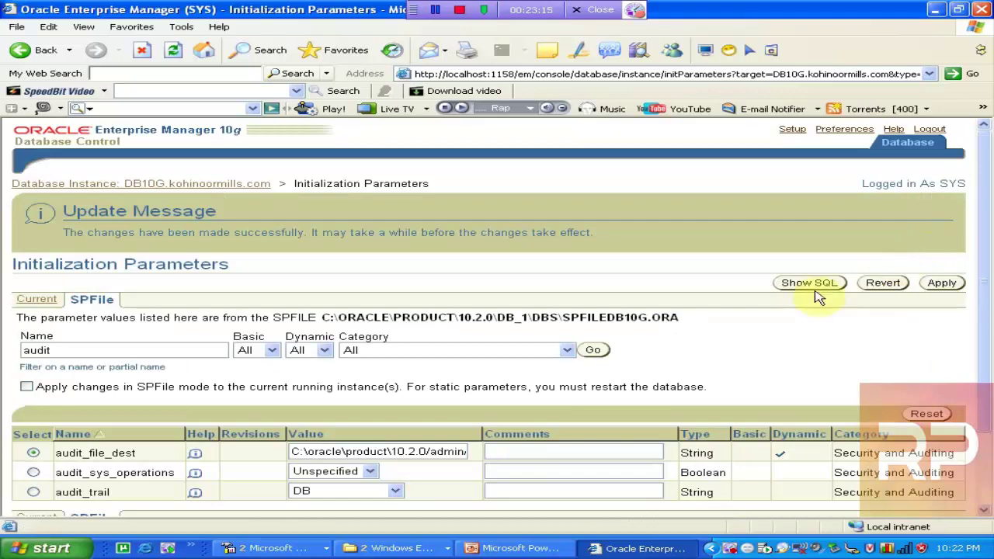
left_click(941, 288)
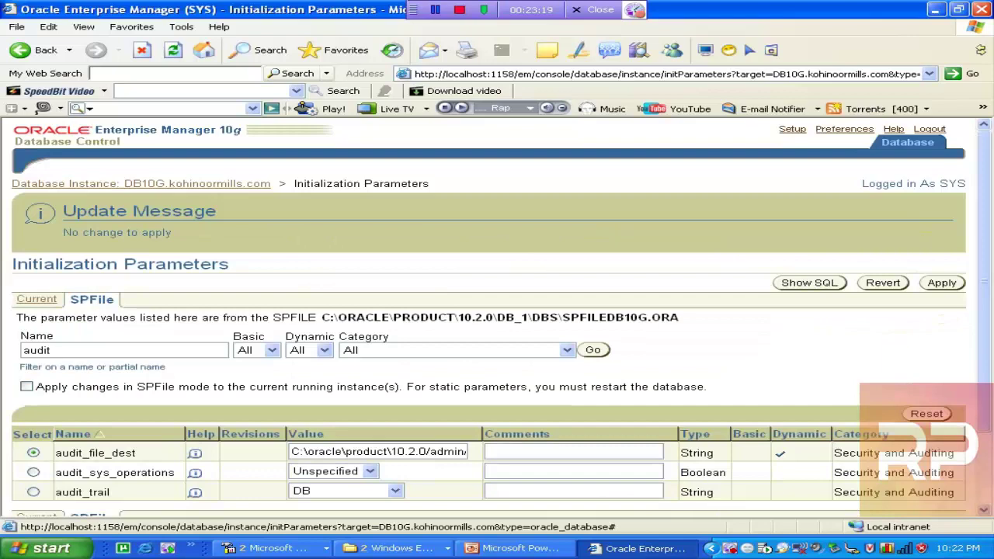
left_click_drag(984, 268, 986, 369)
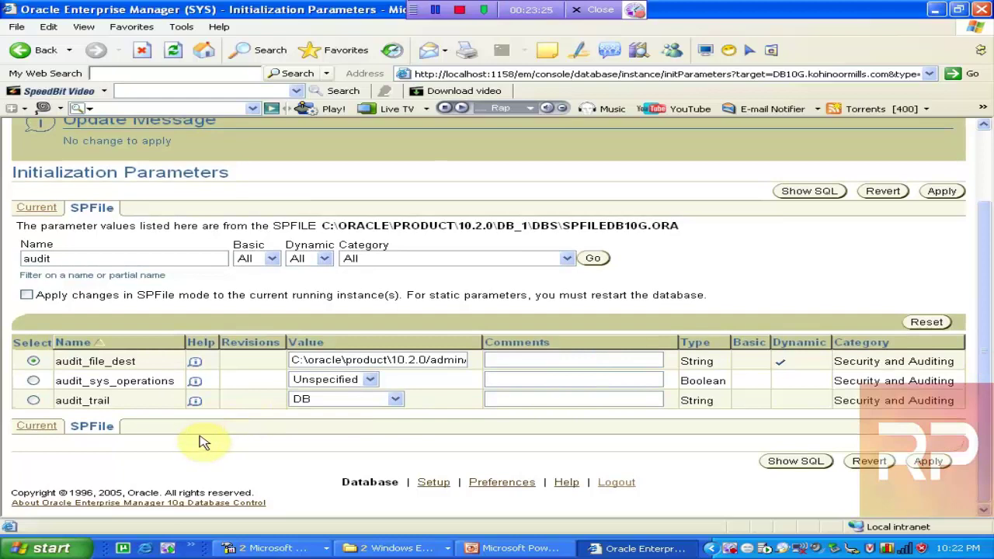
mouse_move(983, 315)
left_mouse_down()
mouse_move(985, 233)
mouse_move(985, 311)
left_mouse_up()
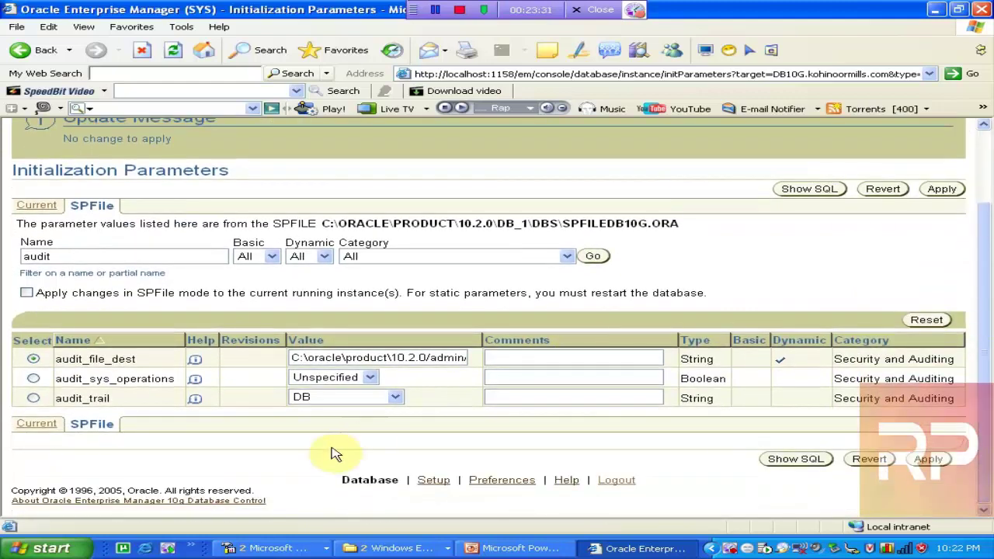
left_click_drag(985, 362, 985, 280)
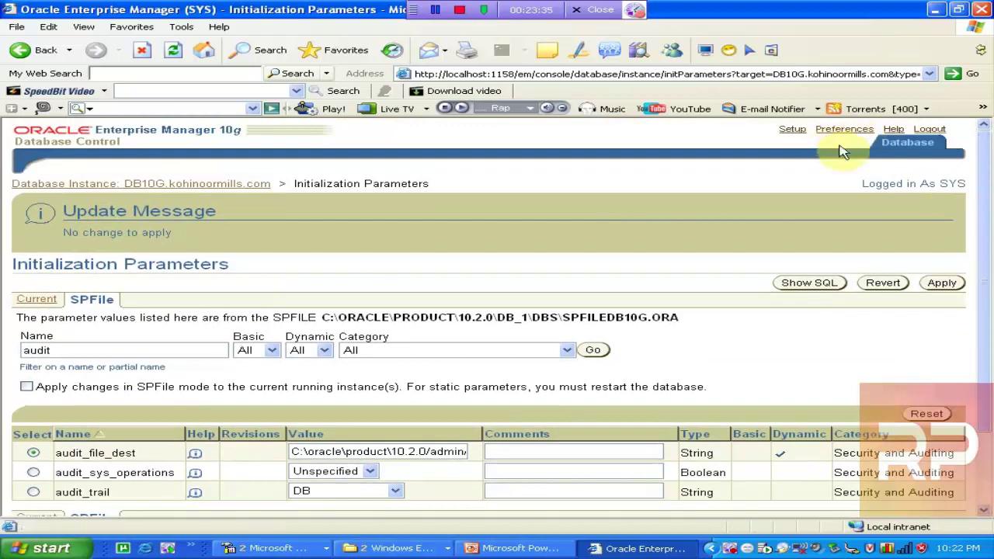
Submit an Immediate shutdown of DB10G with the prefilled credentials, confirm it, and retry from home
left_click(916, 153)
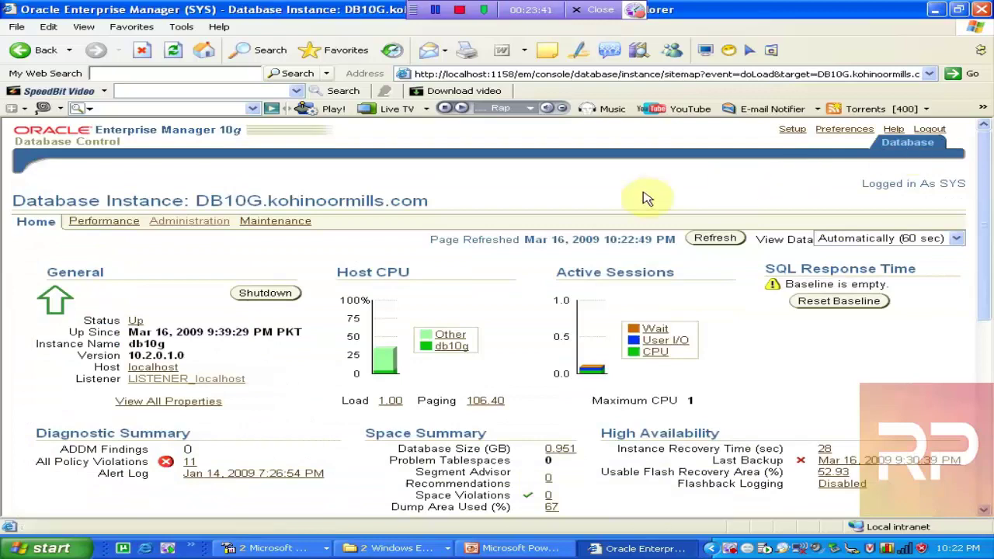
left_click(250, 299)
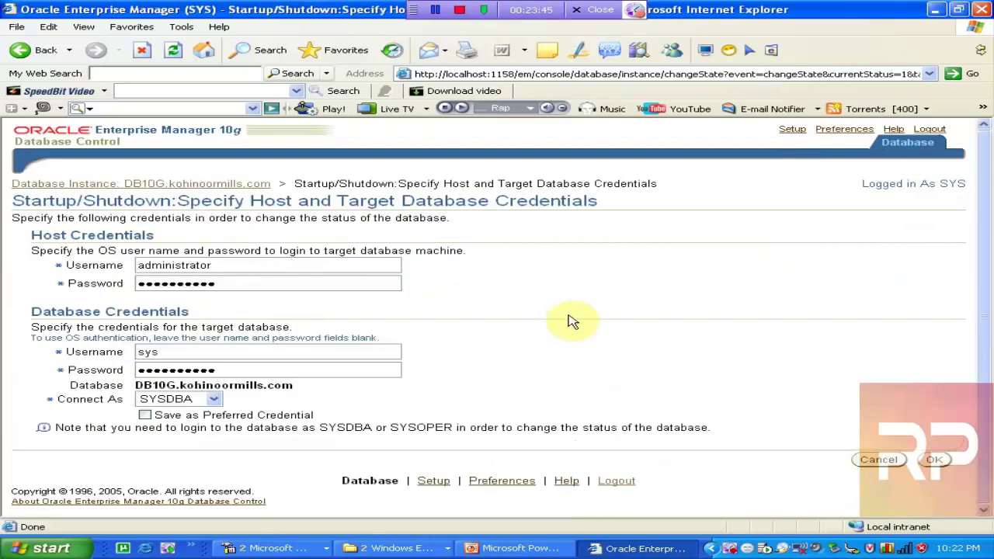
left_click(933, 459)
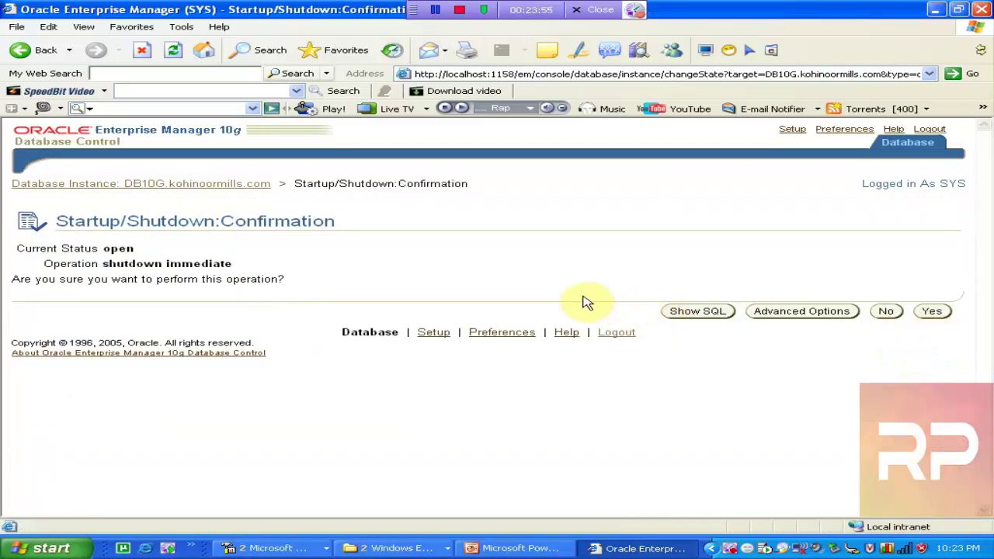
left_click(773, 312)
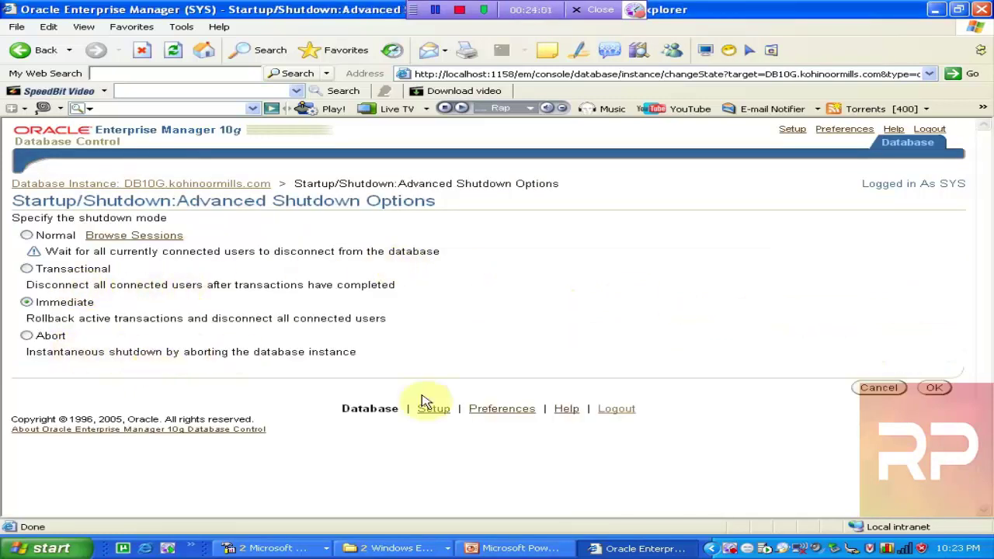
left_click(943, 390)
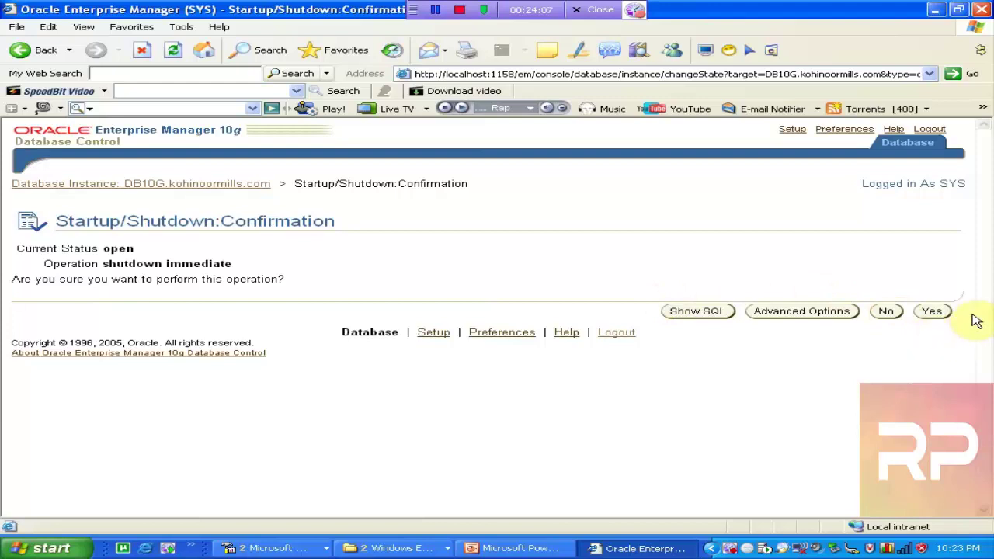
left_click(934, 312)
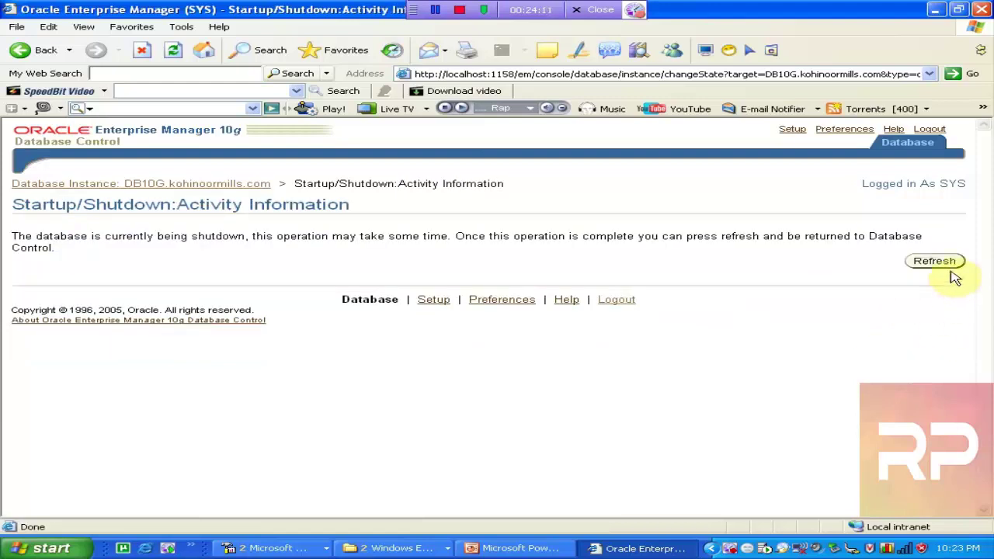
left_click(944, 264)
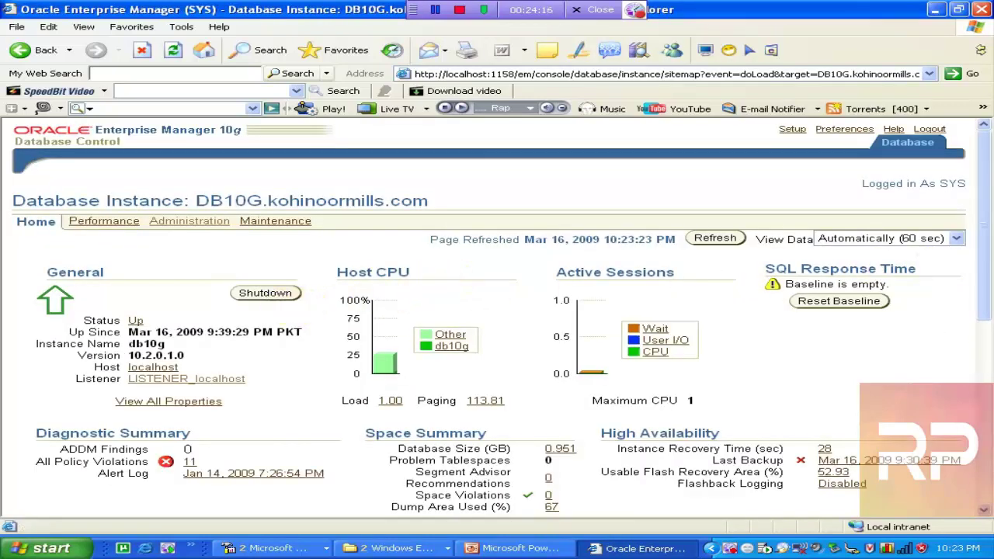
left_click(276, 293)
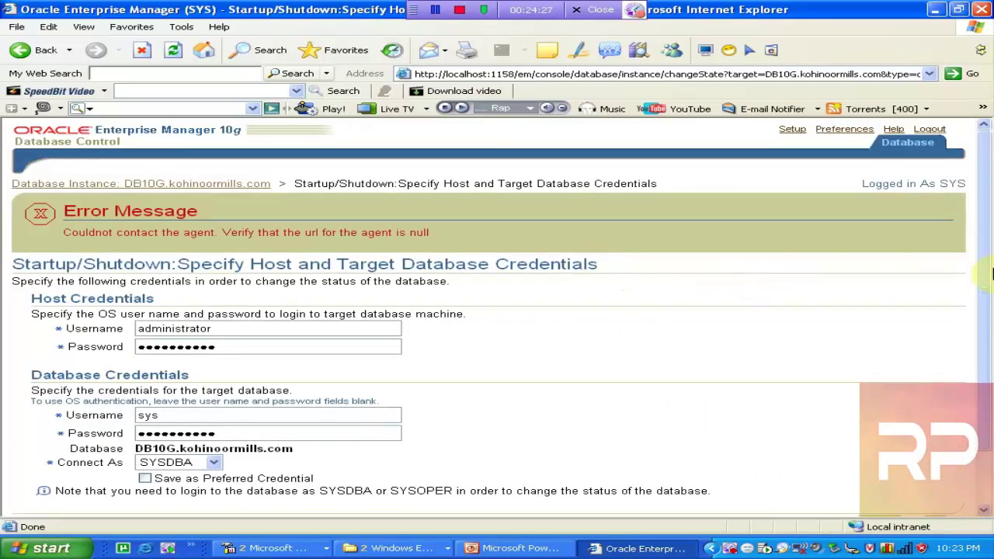
Resubmit the DB10G shutdown credentials, which fails with an agent-contact error, then bring up Event Viewer
left_click_drag(987, 255, 987, 348)
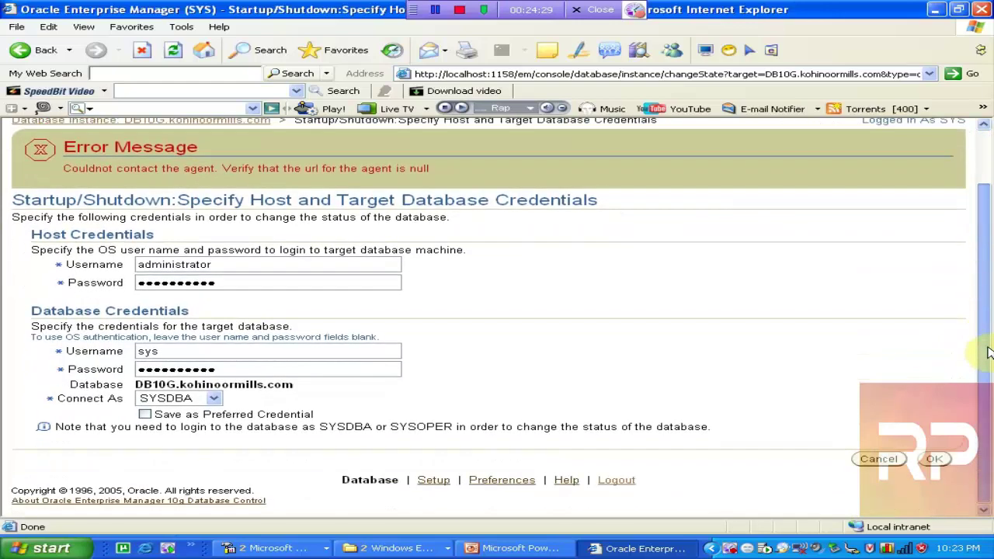
left_click(934, 460)
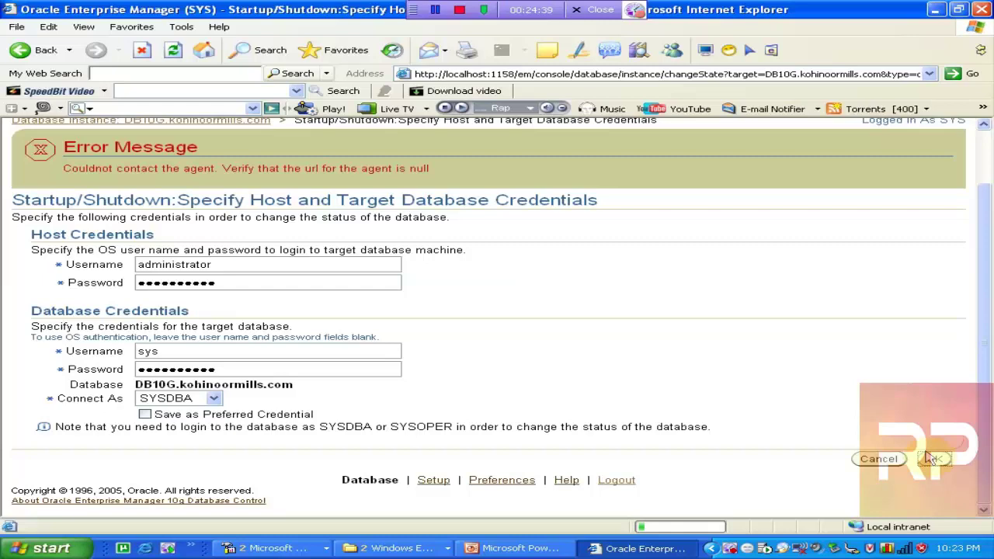
left_click(392, 548)
left_click(272, 548)
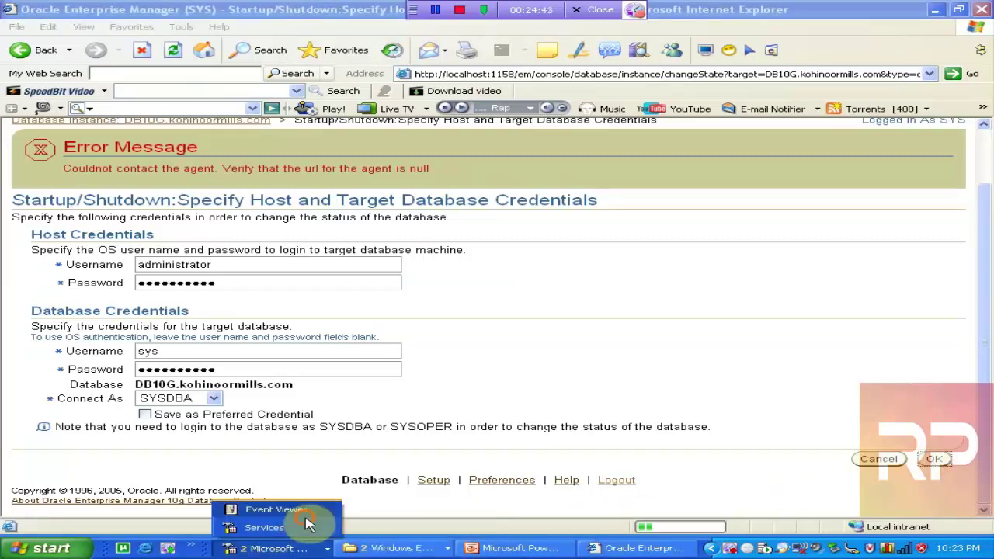
left_click(306, 517)
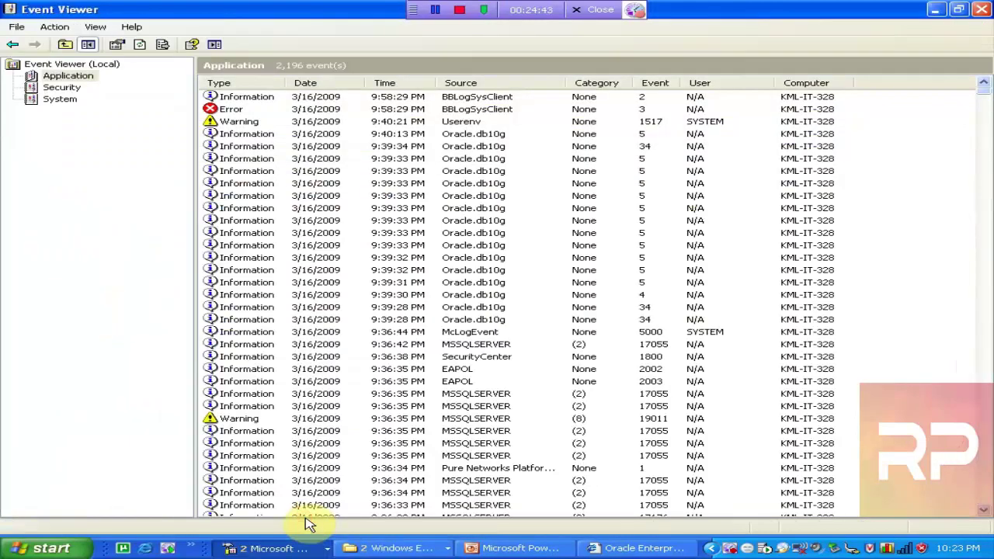
Close Event Viewer and return to the Enterprise Manager browser window
left_click(981, 10)
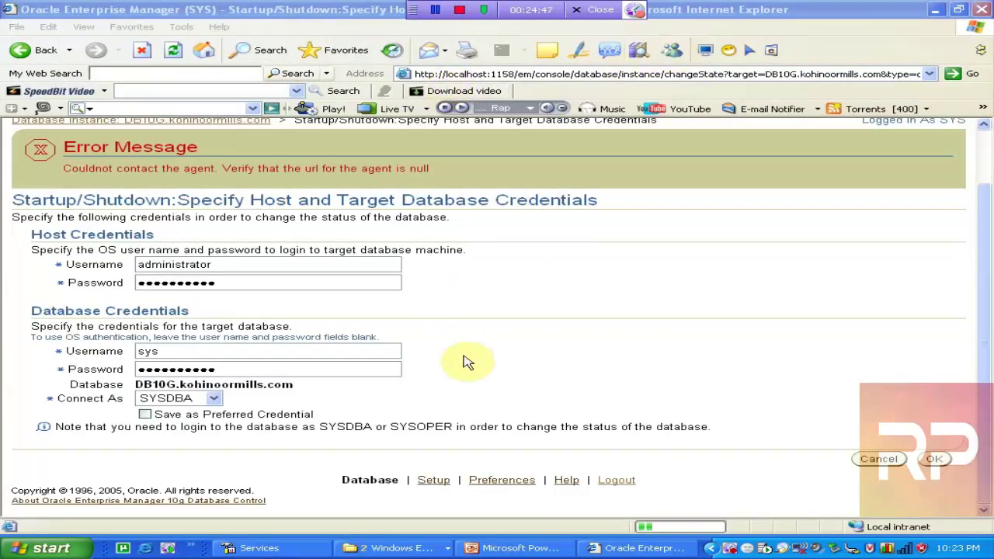
left_click(636, 548)
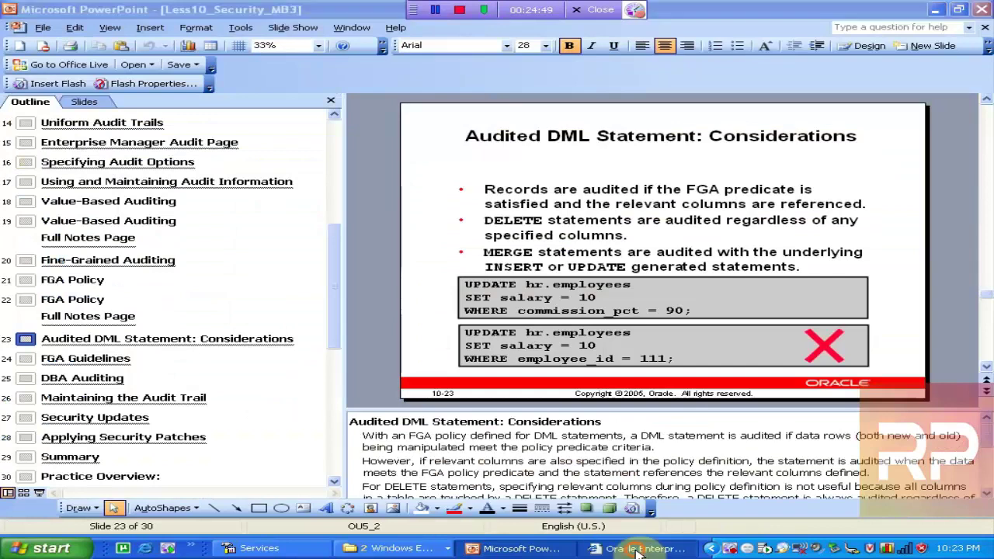
left_click(636, 549)
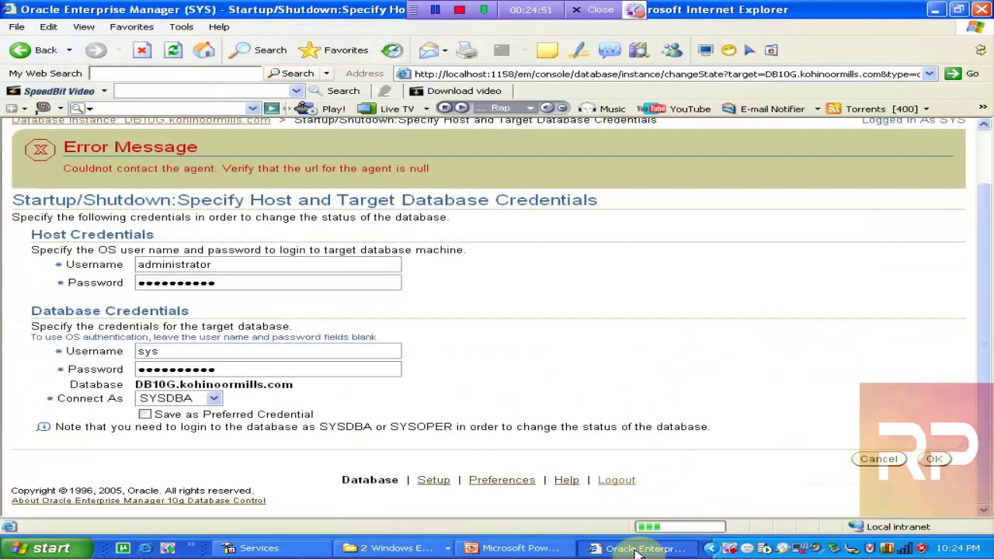
Launch SQL Plus from the Oracle - OraDb10g_home1 Application Development programs
left_click(46, 548)
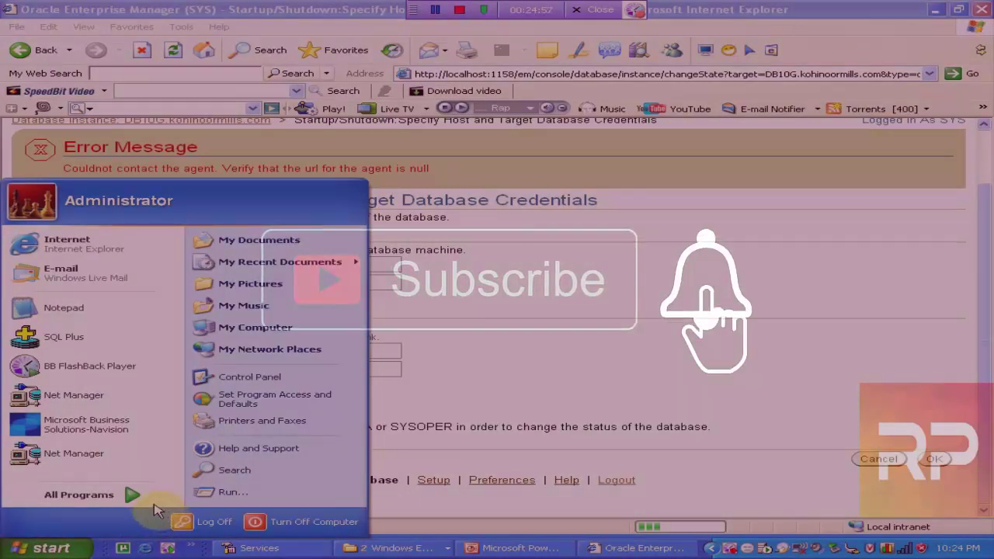
left_click(128, 496)
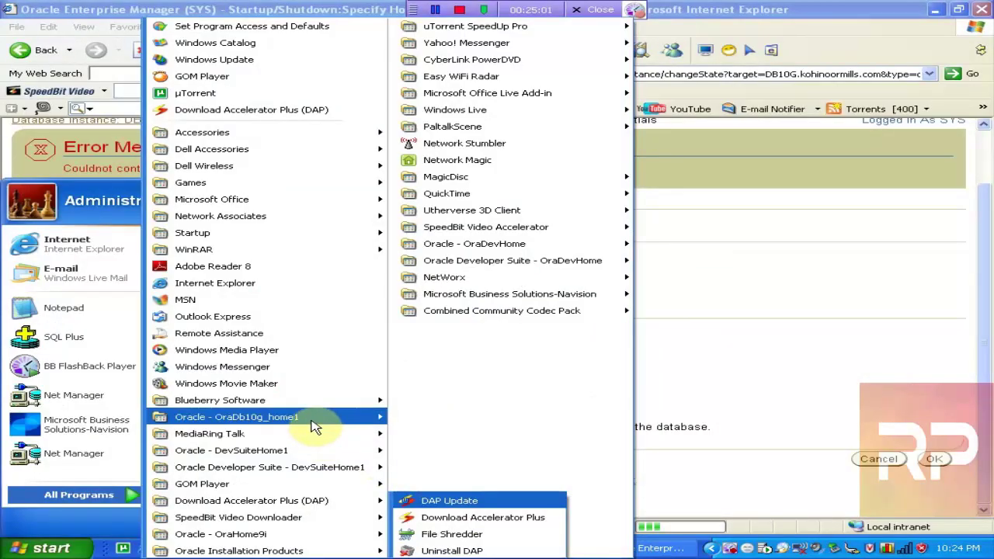
mouse_move(333, 417)
mouse_move(462, 422)
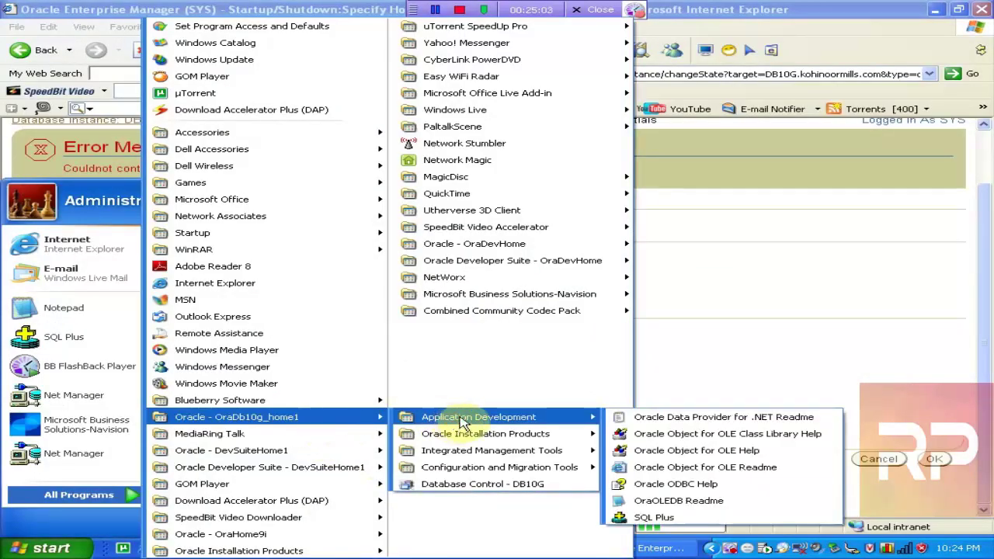
left_click(638, 517)
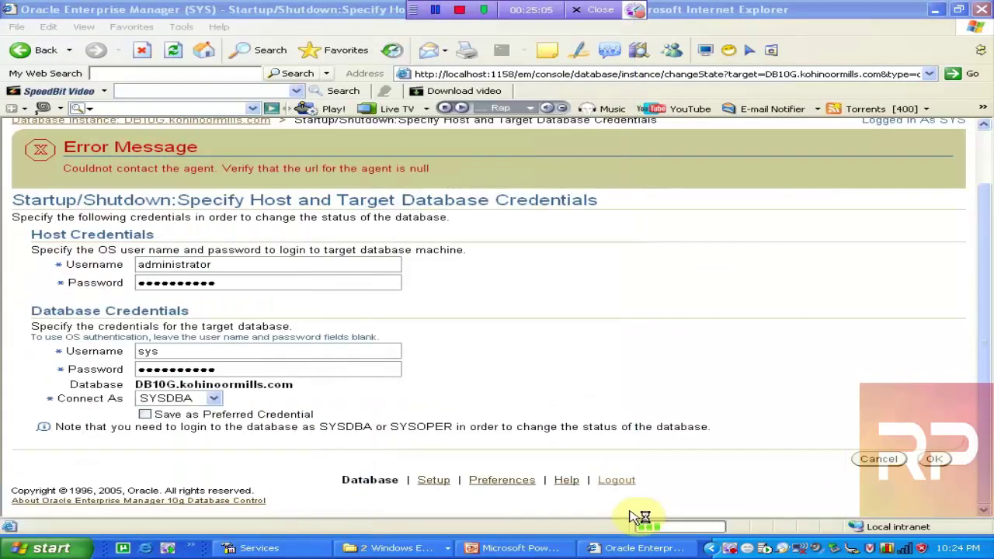
Connect to SQL*Plus as / as sysdba, run startup force, and return to Enterprise Manager
type("/ as sysdba")
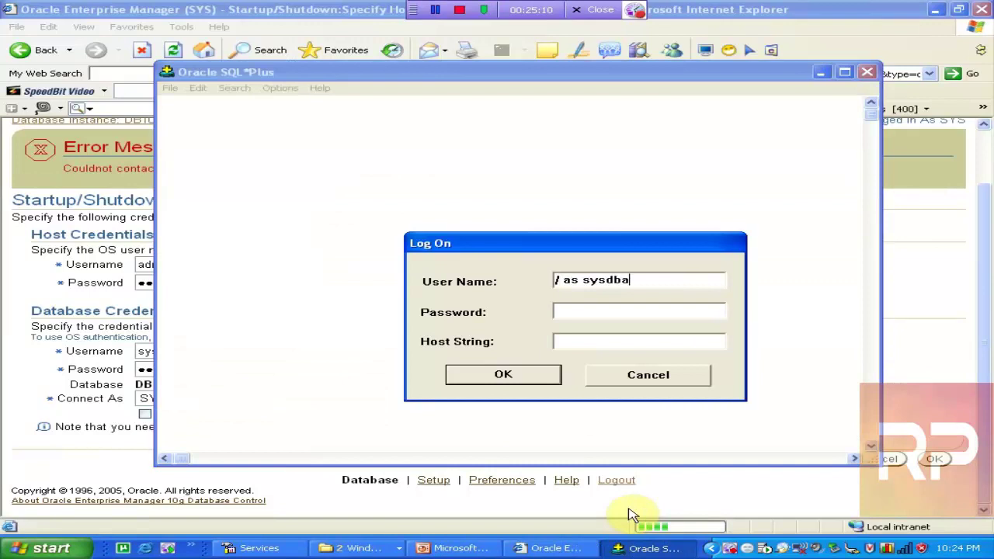
key("Return")
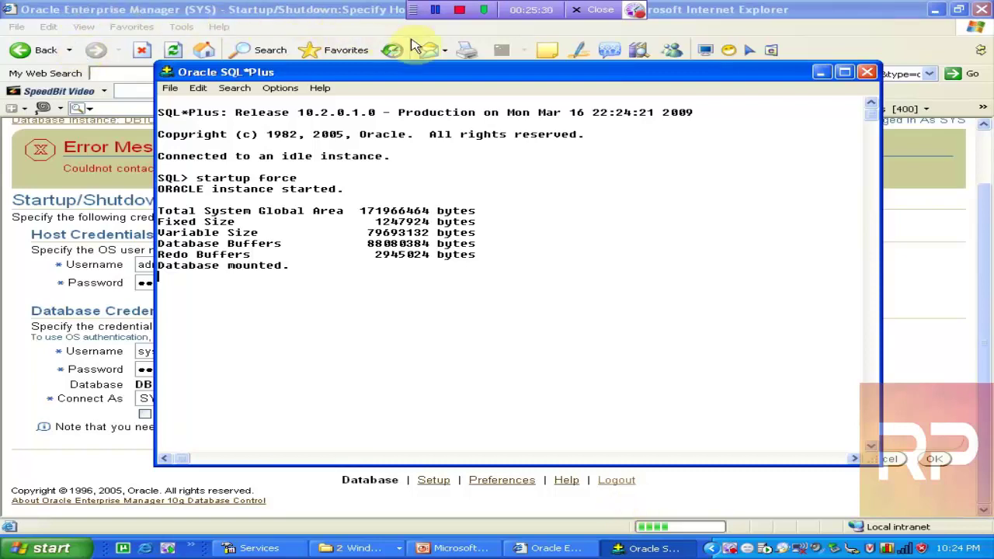
left_click(461, 10)
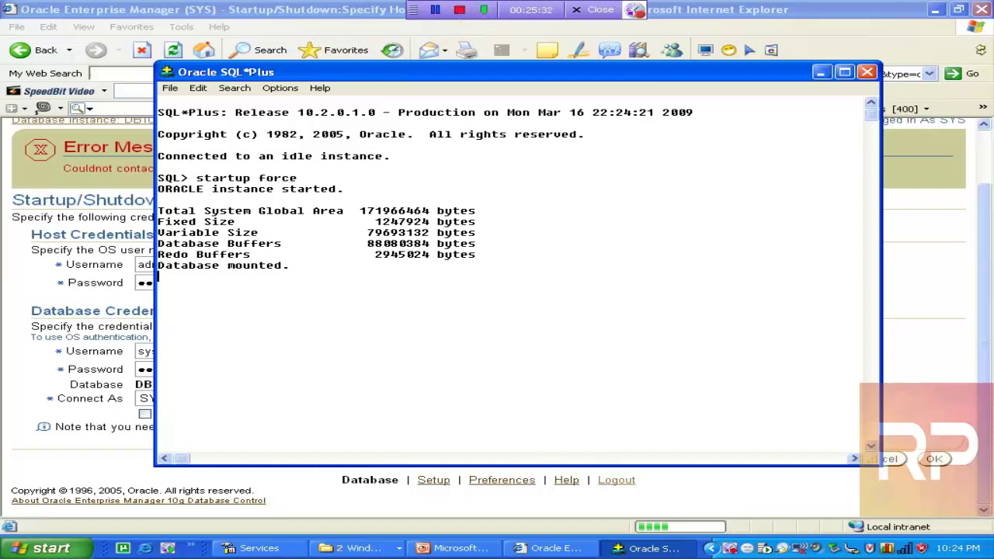
left_click(190, 11)
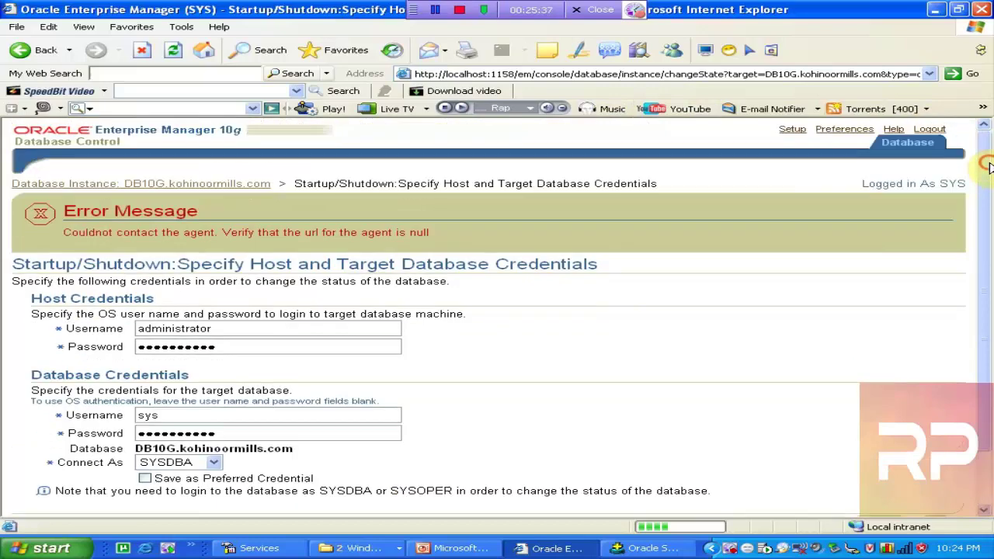
scroll(985, 186, "up", 2)
Log out of Enterprise Manager after checking the SQL*Plus startup
left_click(924, 130)
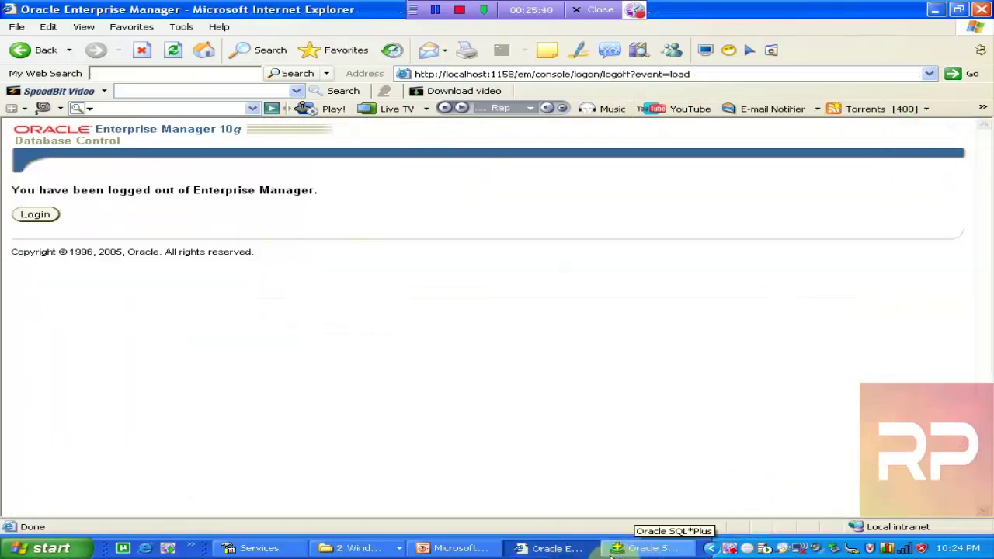
left_click(654, 547)
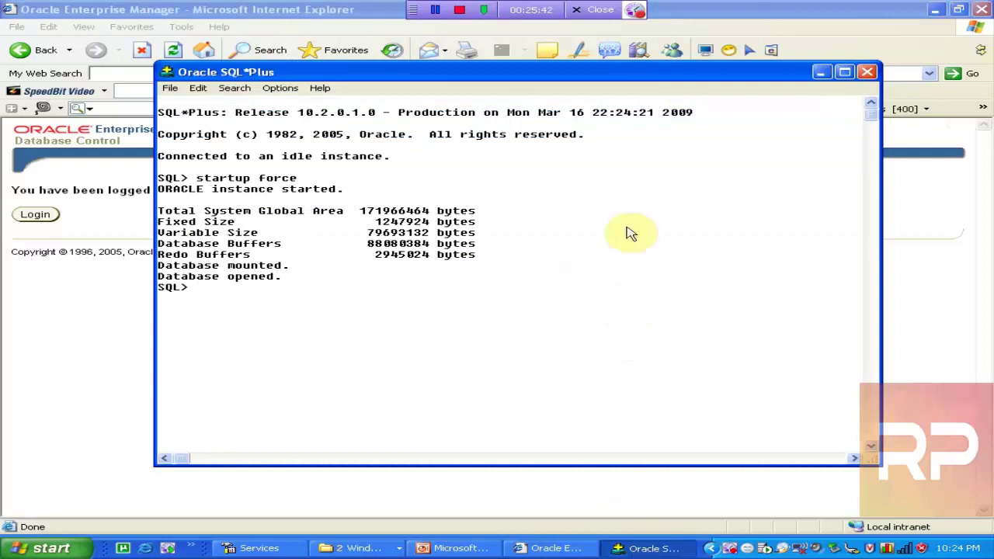
left_click(820, 72)
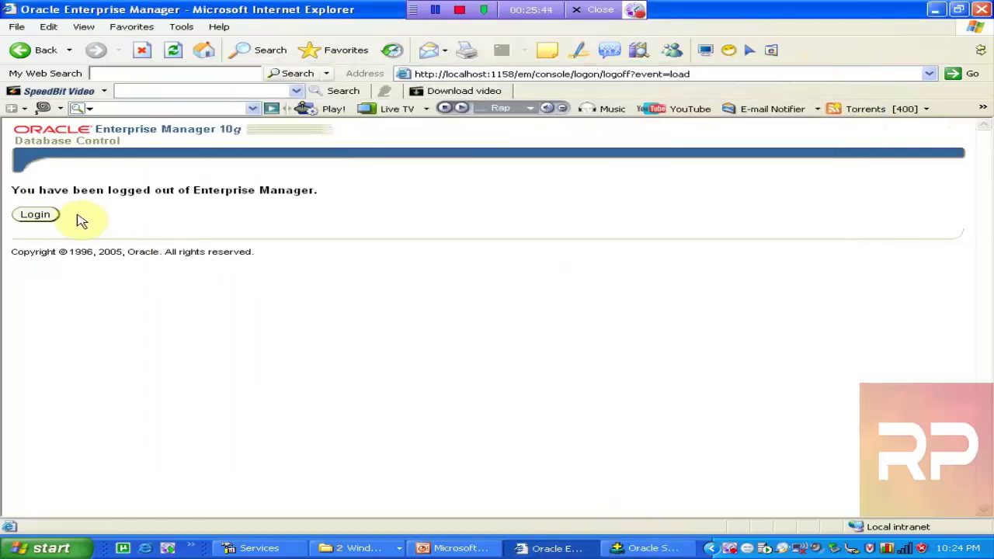
Log in to Enterprise Manager as sys with its password, connecting as SYSDBA
left_click(35, 214)
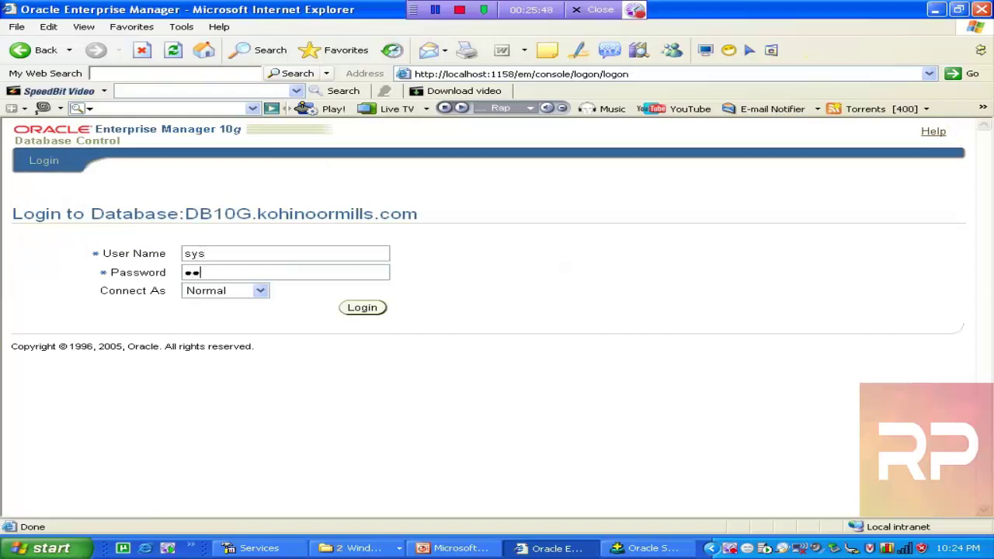
type("e")
key("Tab")
key("Down")
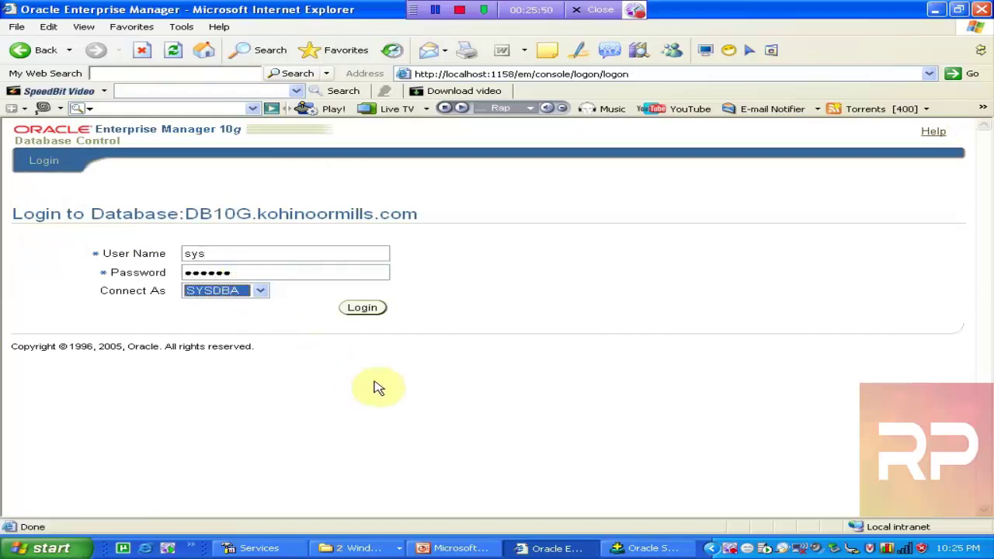
left_click(365, 308)
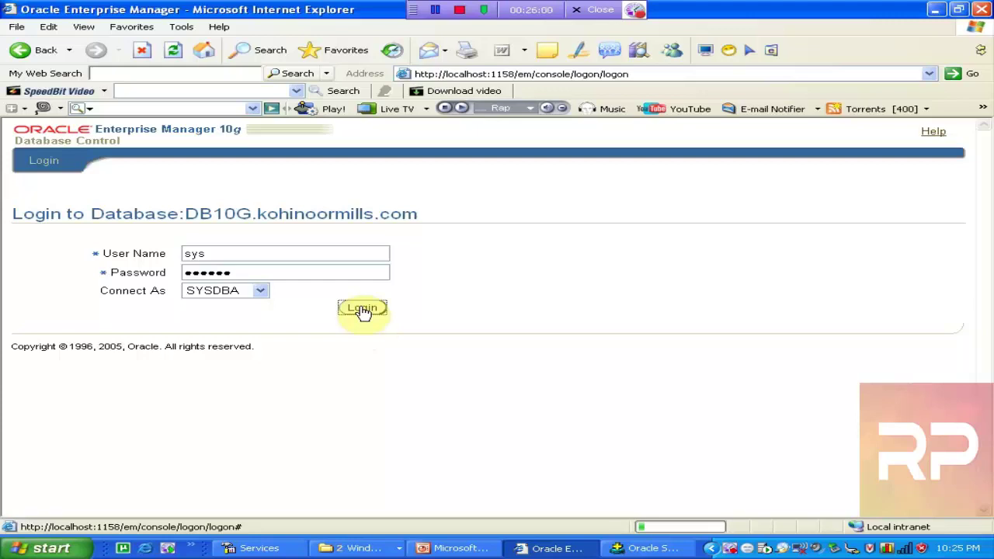
left_click(365, 548)
Close Administrative Tools, refresh the DB10G home page, and open the Administration links
left_click(392, 510)
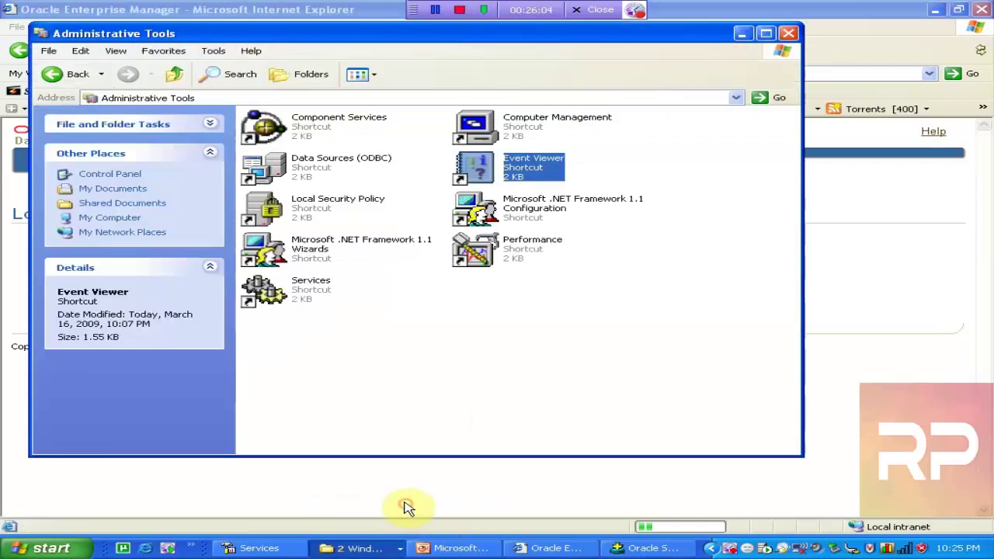
left_click(788, 33)
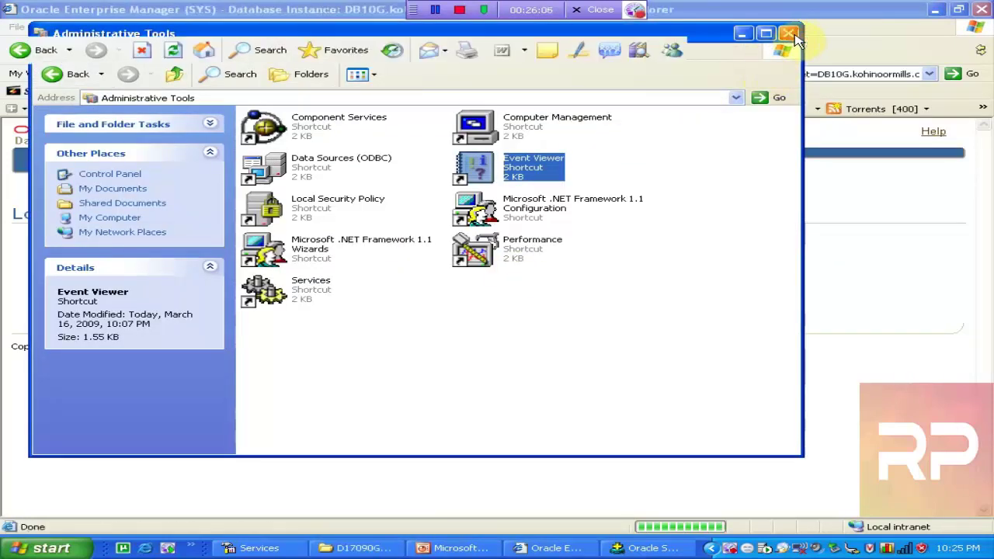
left_click(716, 238)
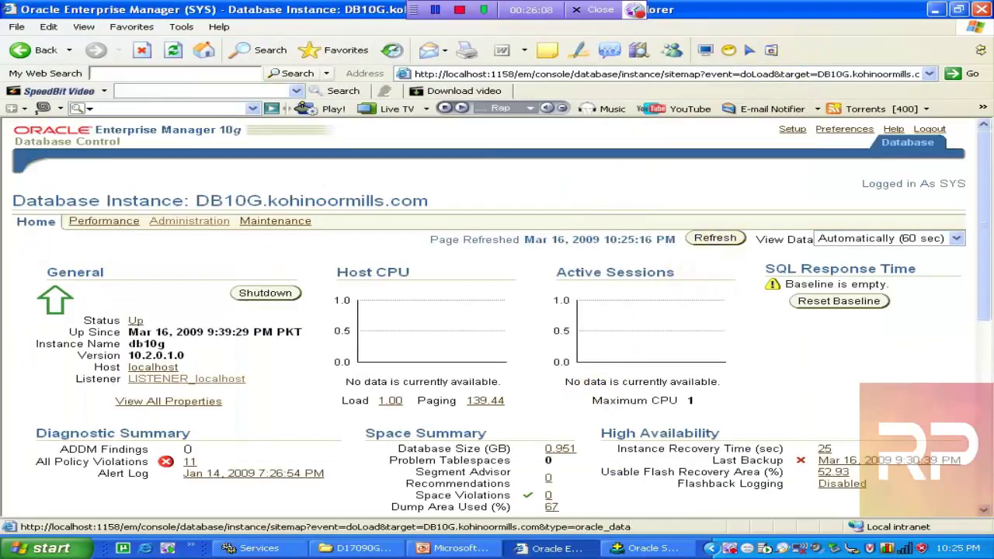
left_click_drag(988, 200, 991, 267)
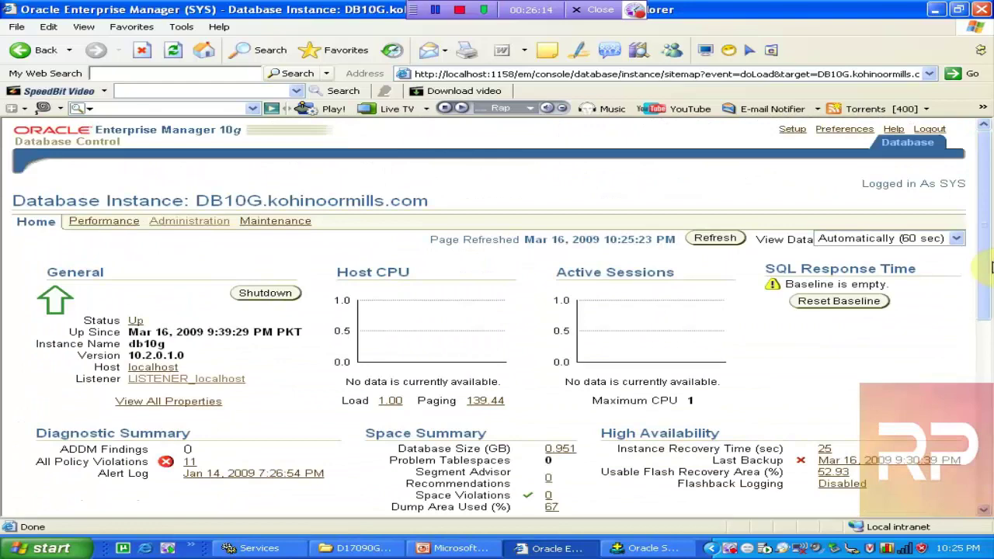
left_click(192, 223)
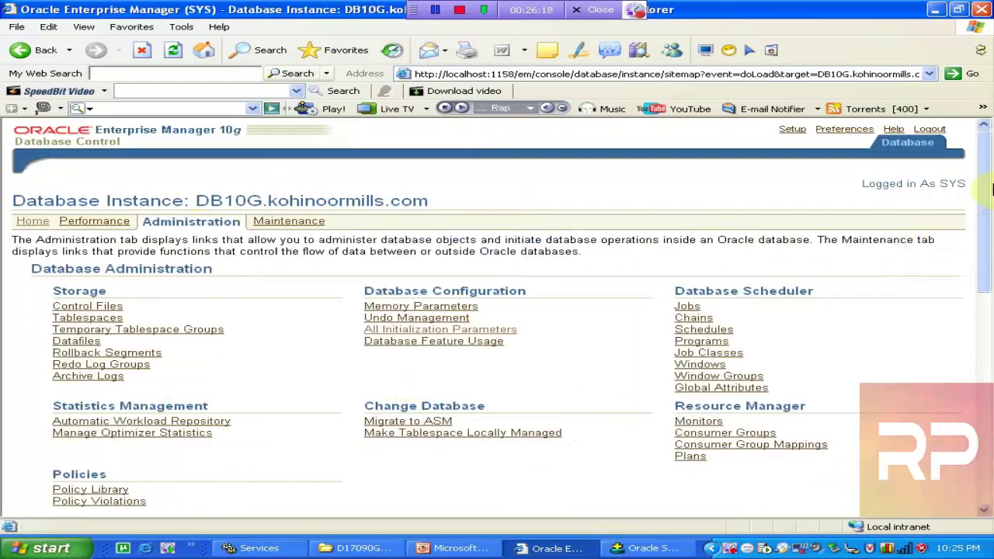
left_click_drag(986, 184, 983, 288)
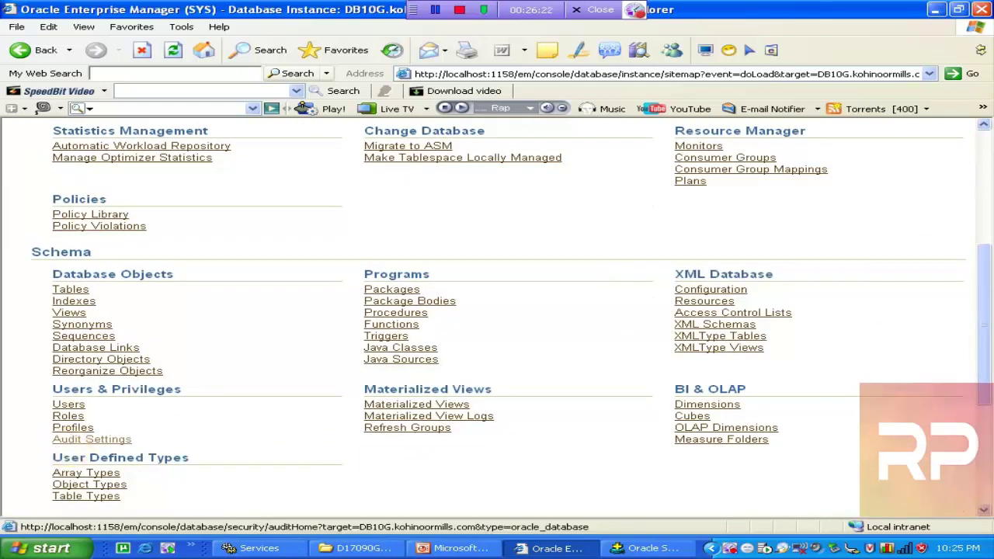
Open Audit Settings (Audit Trail DB) and its Audited Statements tab, which lists none yet
left_click(77, 439)
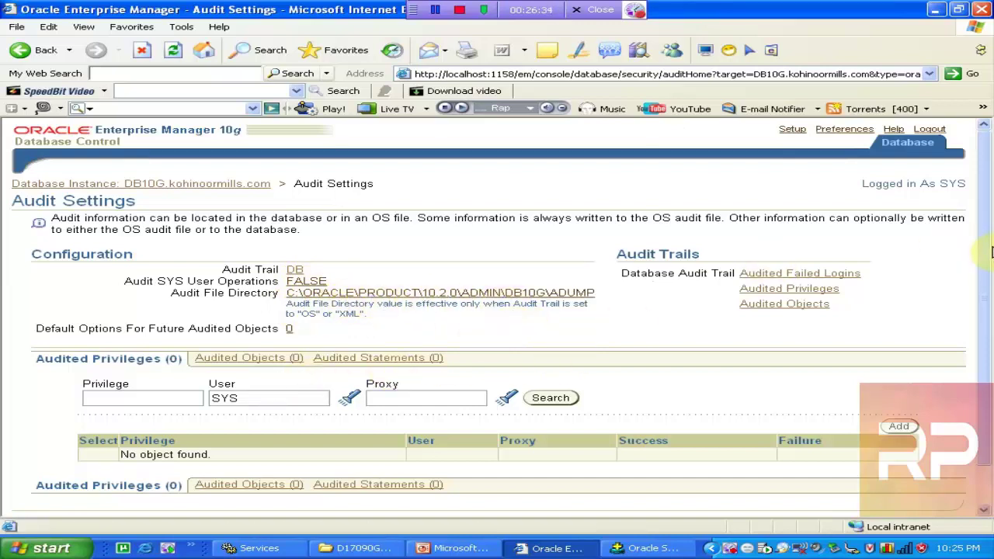
scroll(980, 264, "down", 2)
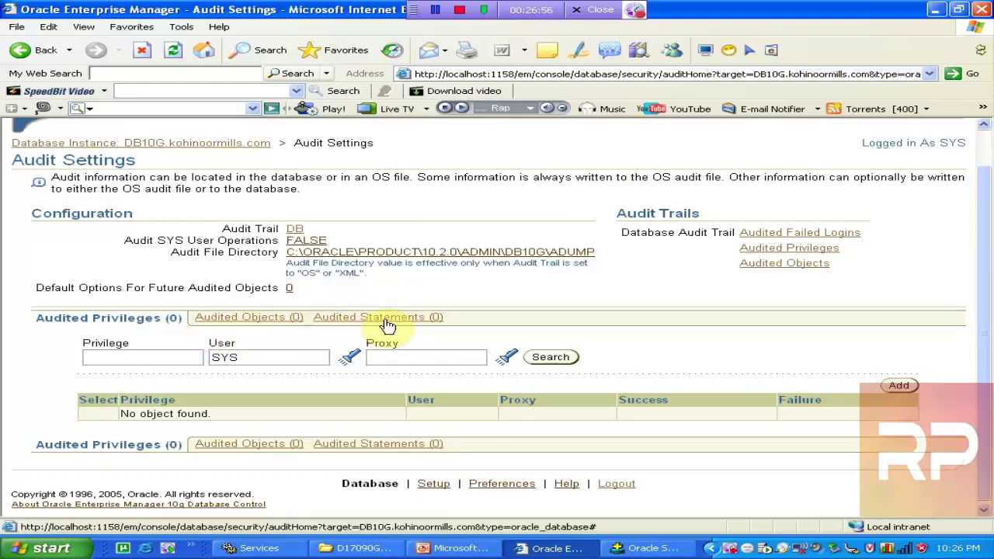
left_click(386, 323)
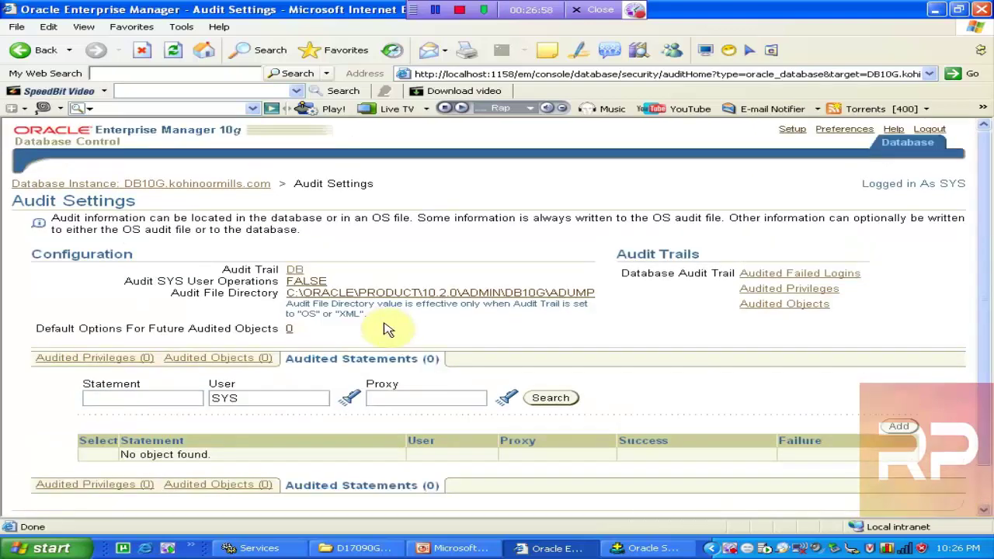
left_click_drag(988, 307, 988, 362)
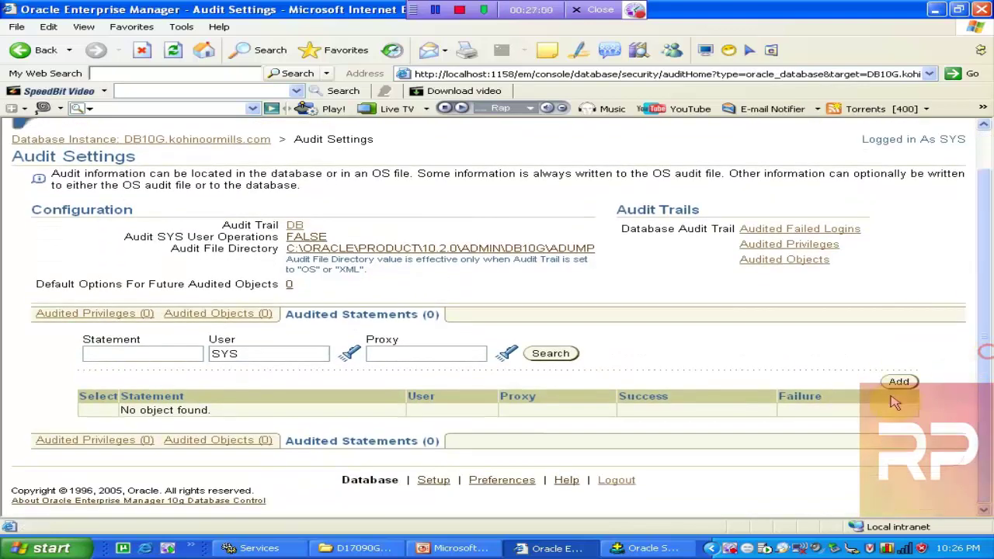
Add a new audited statement with TABLE selected, previewing its SQL as AUDIT TABLE BY SESSION
left_click(898, 384)
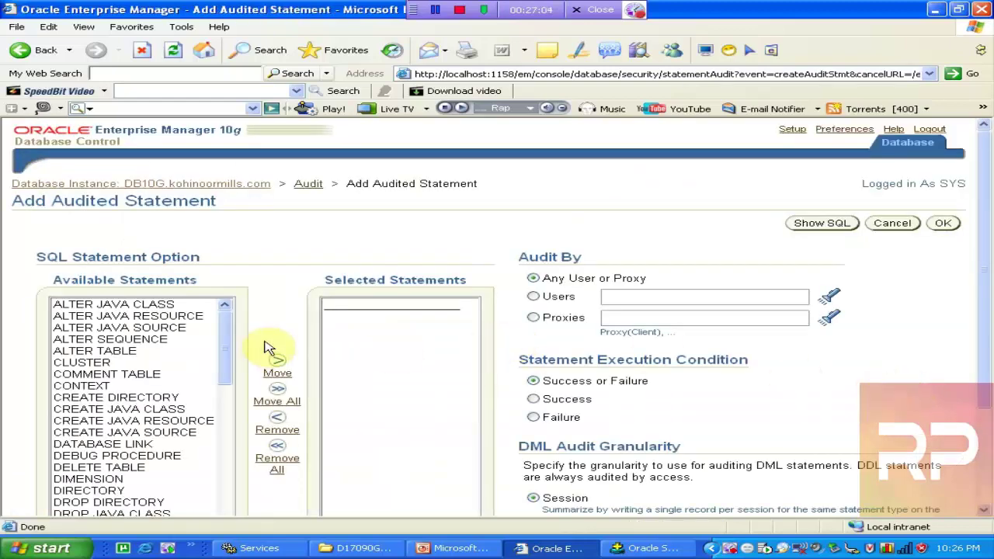
left_click_drag(983, 221, 983, 310)
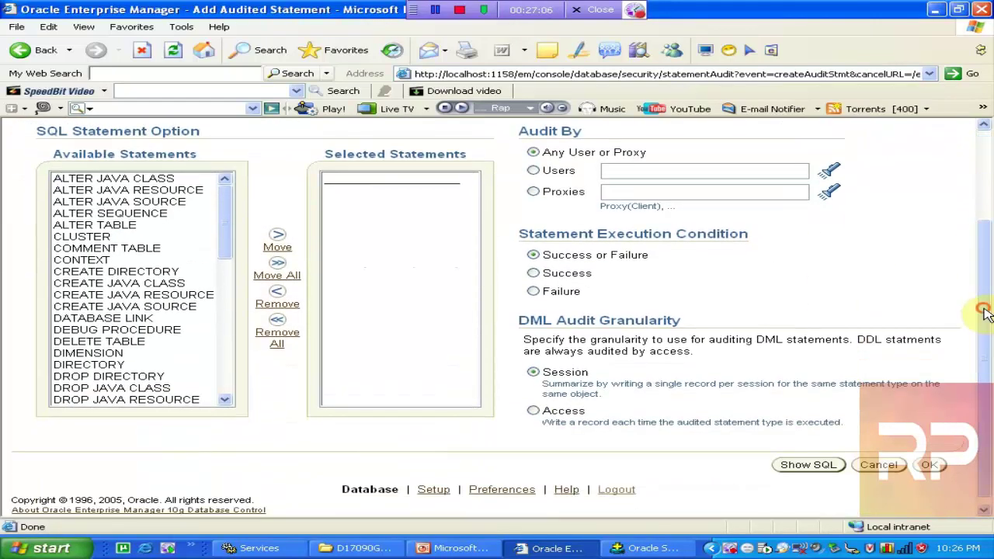
left_click_drag(230, 188, 245, 311)
left_click(133, 262)
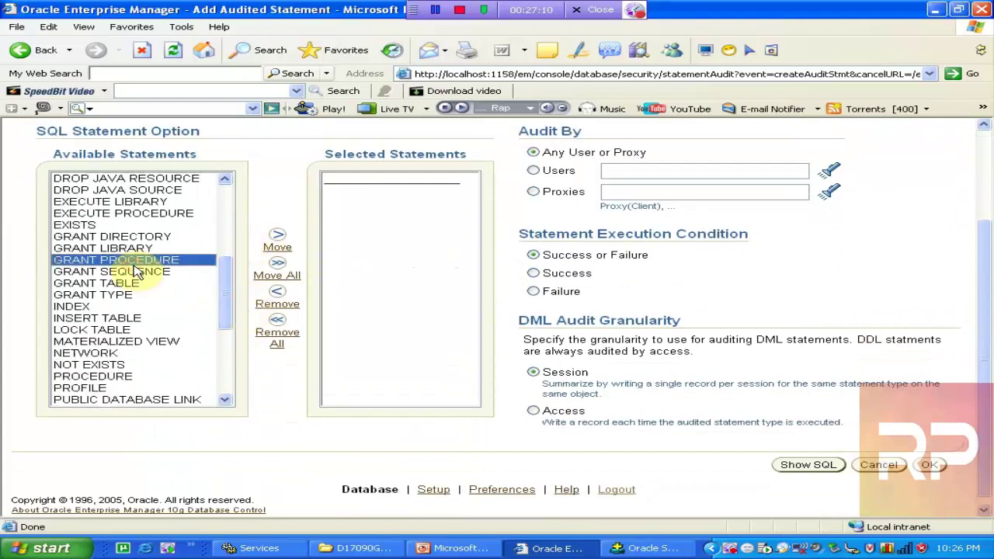
key("t")
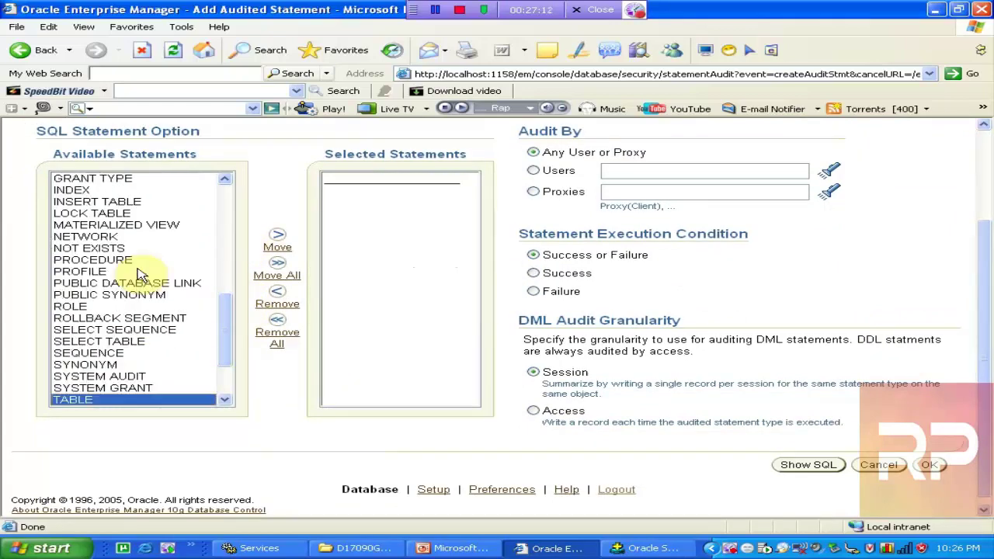
left_click(270, 253)
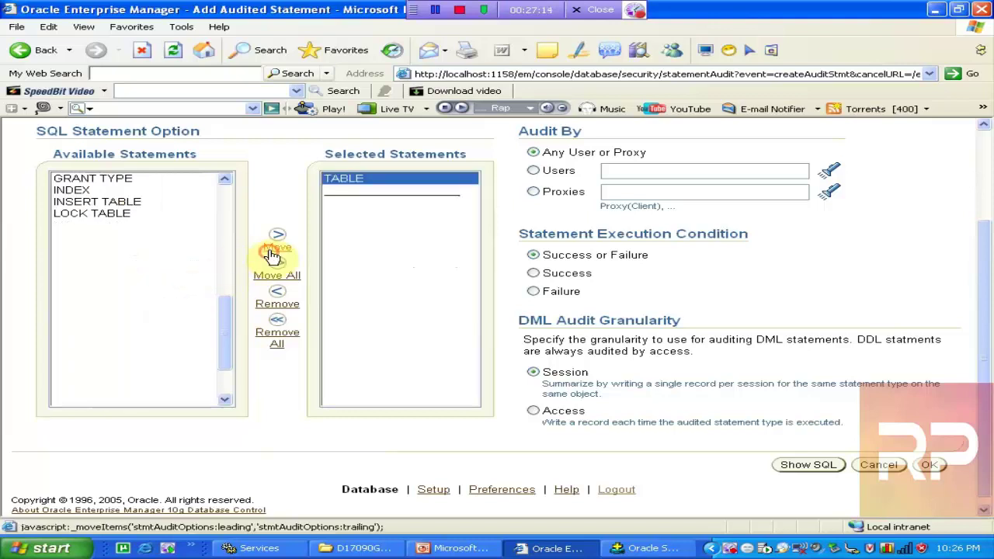
left_click(804, 464)
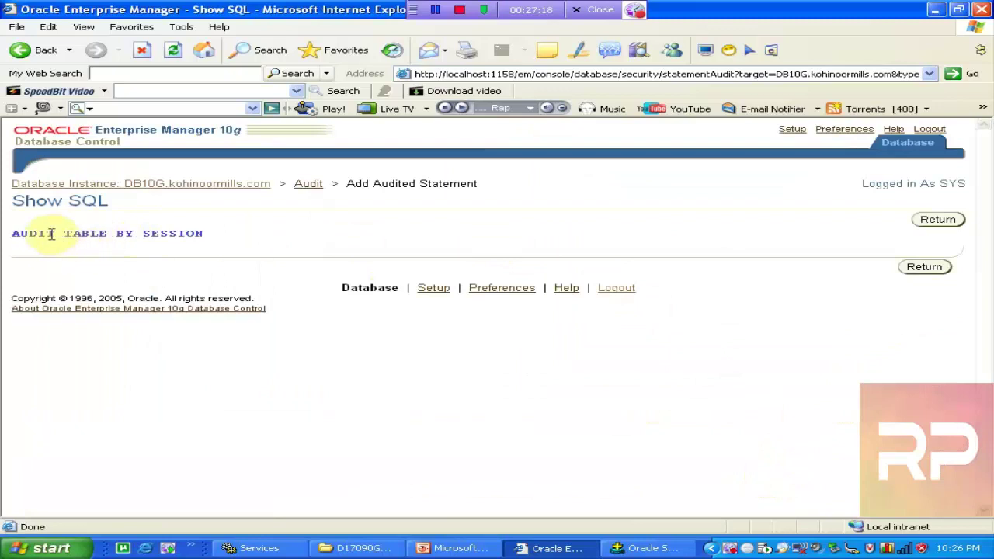
left_click_drag(14, 232, 208, 233)
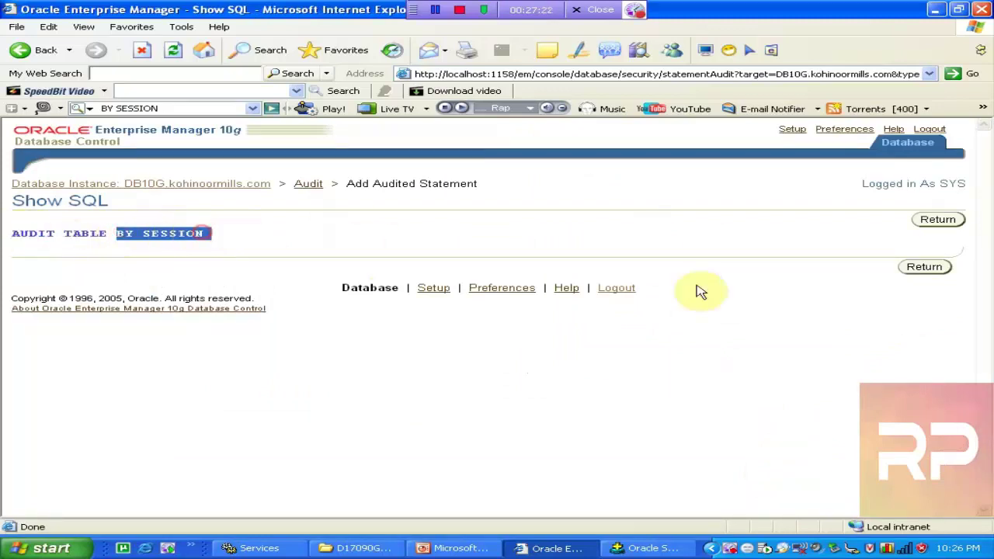
left_click(926, 266)
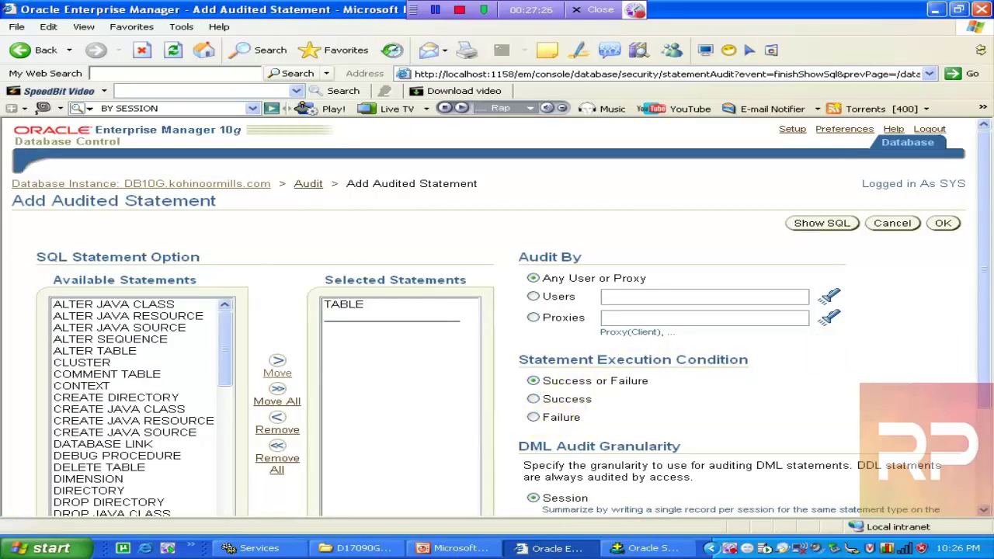
left_click_drag(988, 247, 986, 314)
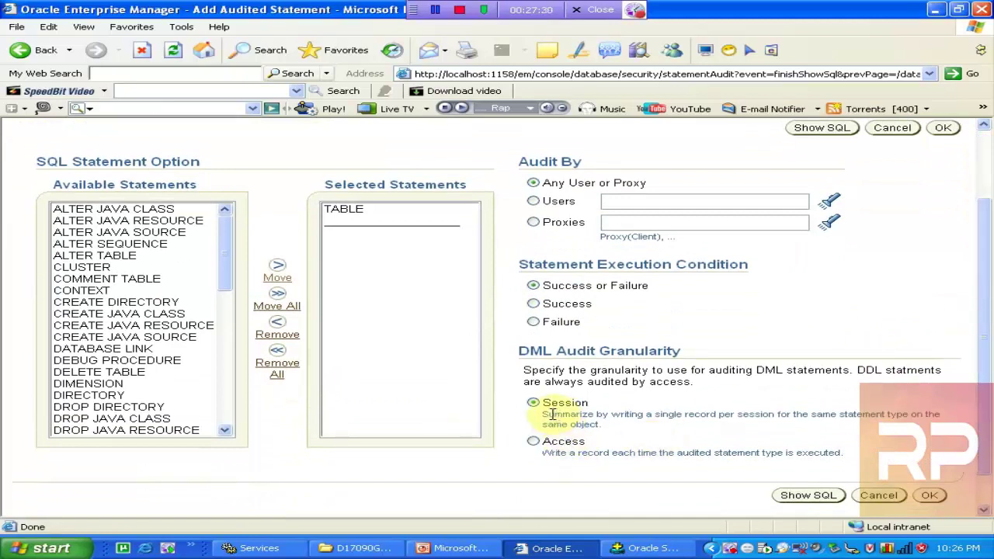
Audit TABLE by access for user SCOTT only, previewing AUDIT TABLE BY SCOTT BY ACCESS
left_click(350, 211)
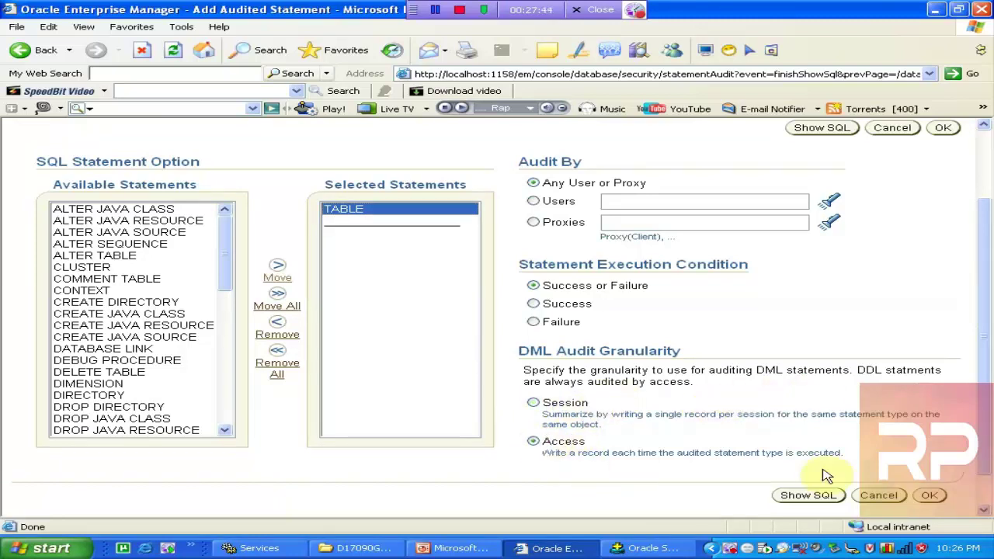
left_click(822, 500)
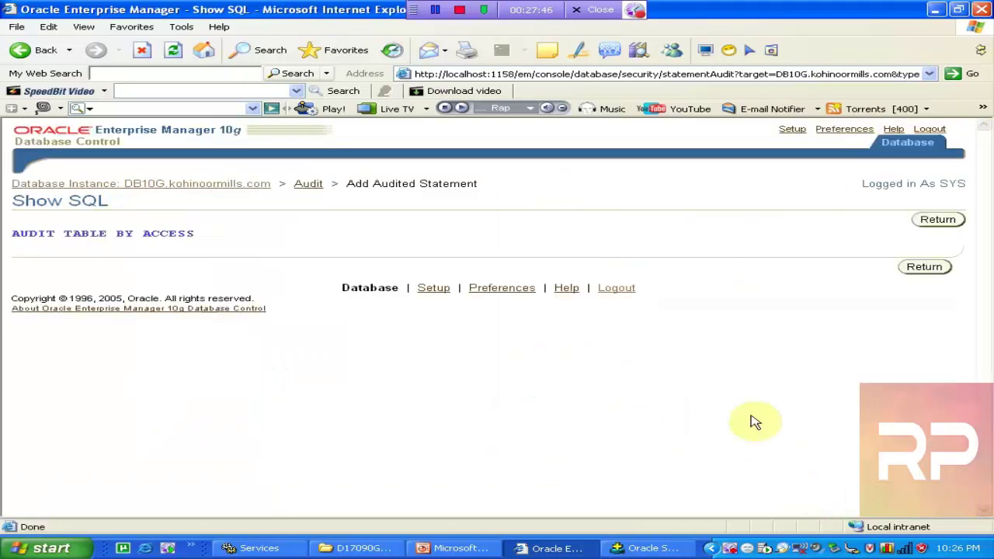
left_click(935, 221)
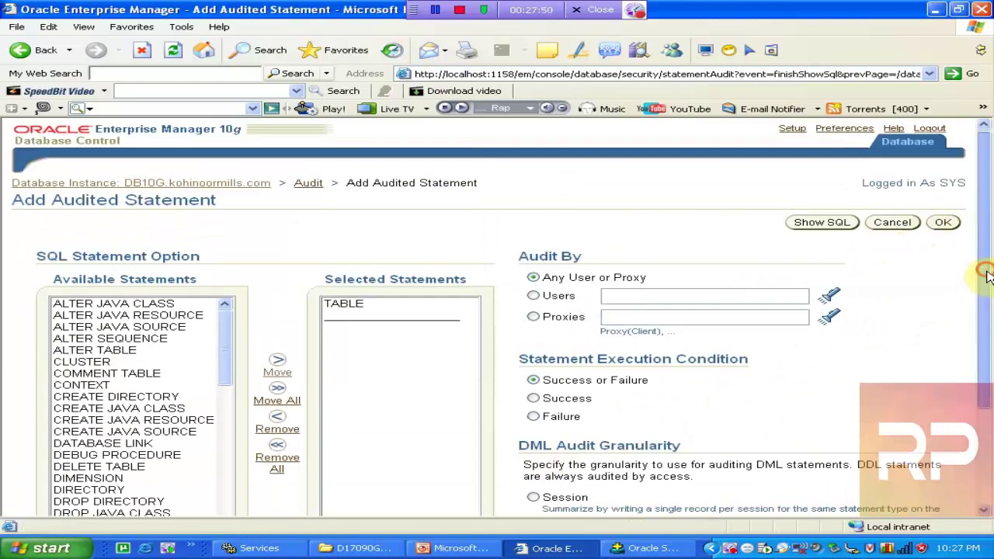
left_click_drag(987, 248, 986, 357)
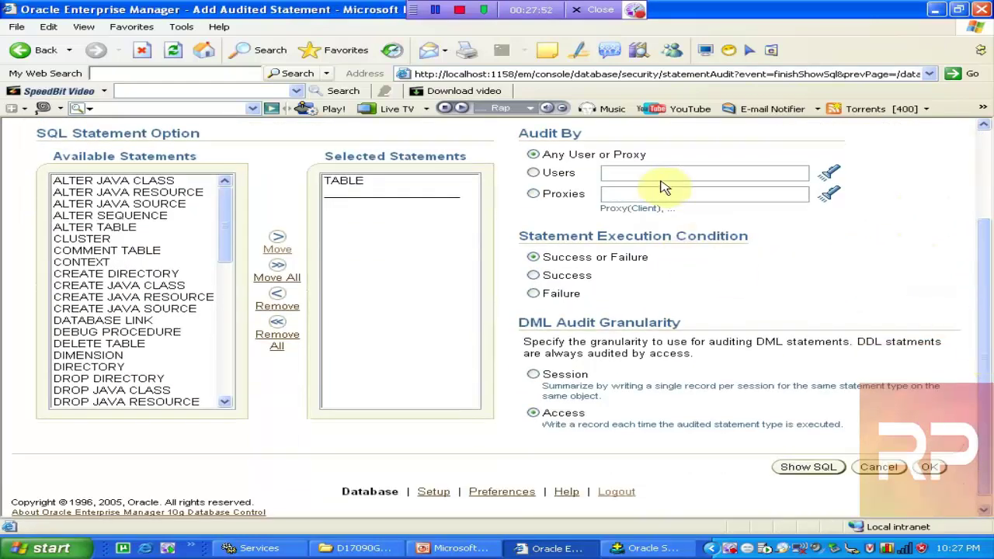
left_click(541, 174)
left_click(627, 173)
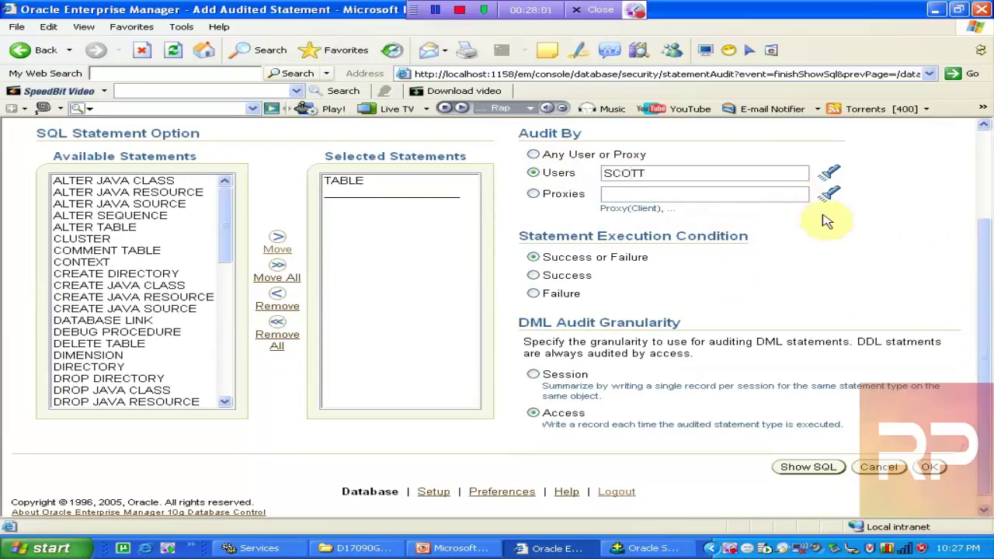
left_click(814, 466)
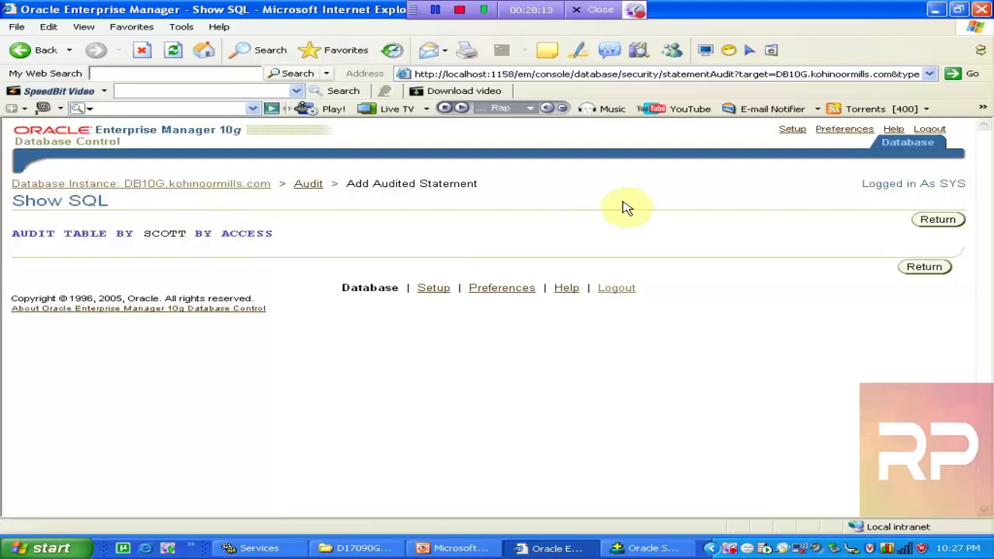
Add PROCEDURE alongside TABLE in the selected audited statements
left_click(938, 219)
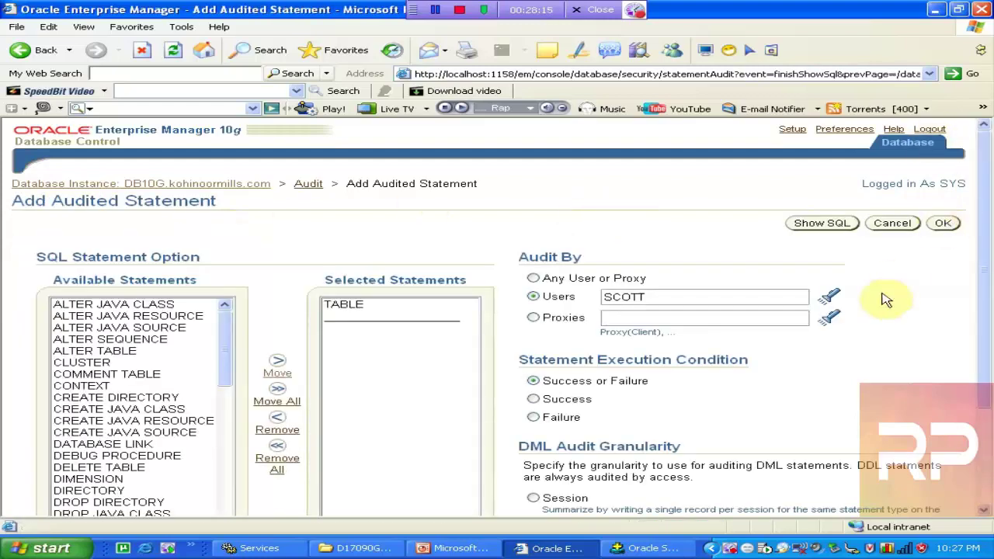
mouse_move(980, 277)
left_mouse_down()
mouse_move(988, 367)
mouse_move(985, 287)
left_mouse_up()
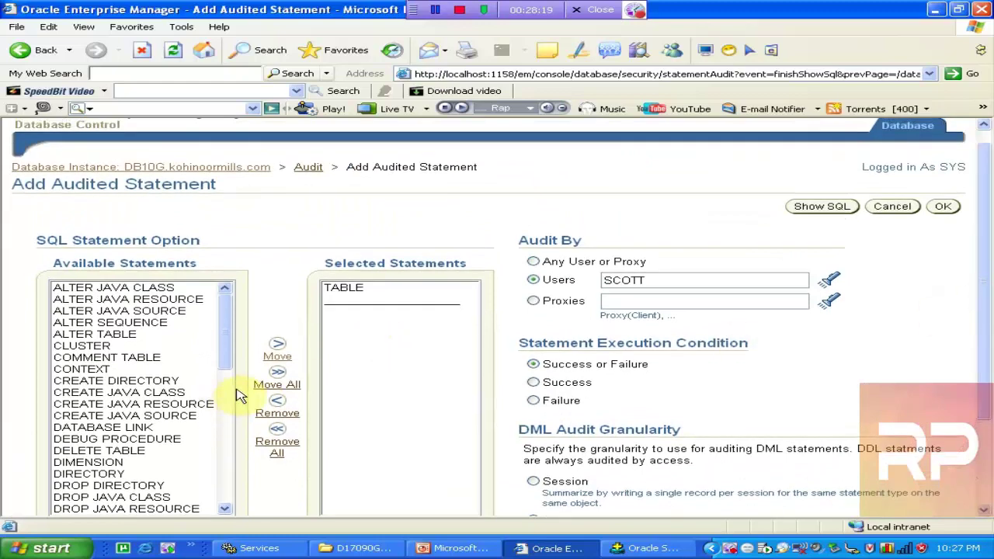
left_click_drag(227, 347, 244, 454)
left_click(134, 381)
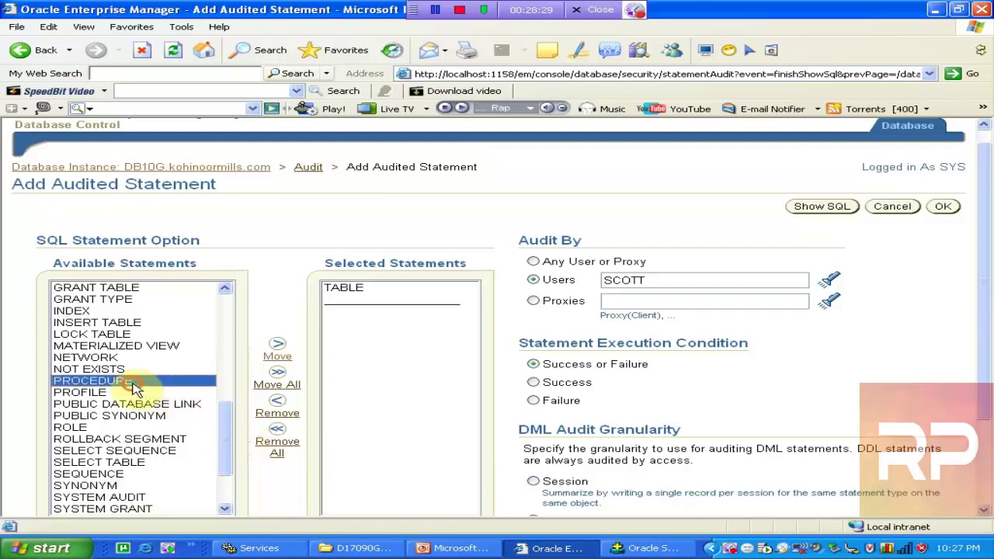
left_click(277, 356)
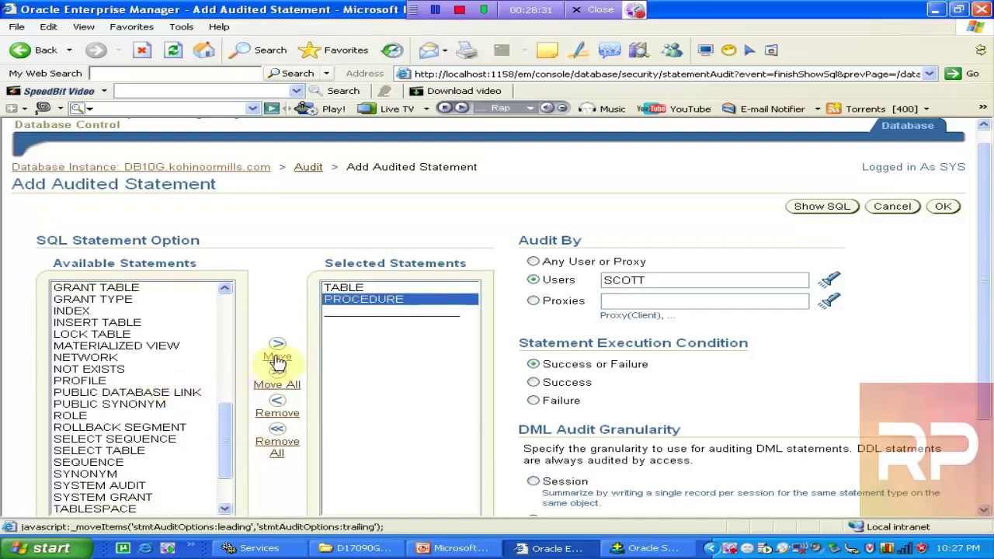
left_click(372, 300)
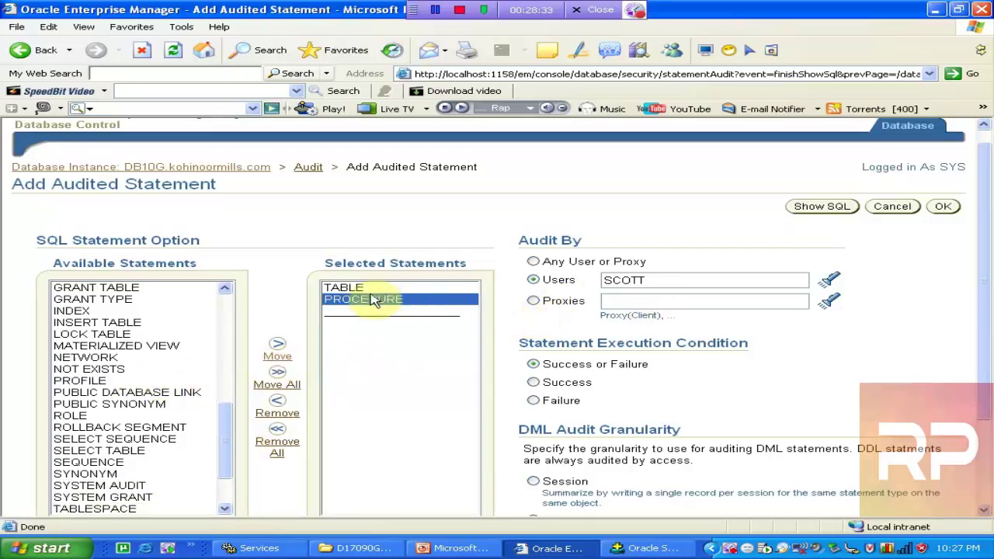
left_click(361, 289)
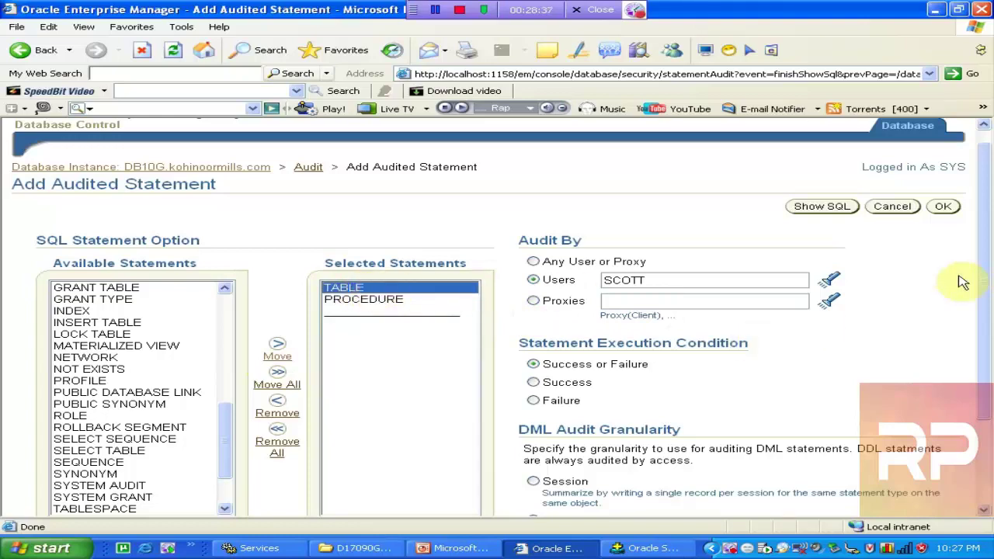
Preview the SQL and confirm TABLE and PROCEDURE auditing for SCOTT by access
left_click(983, 281)
scroll(986, 373, "up", 3)
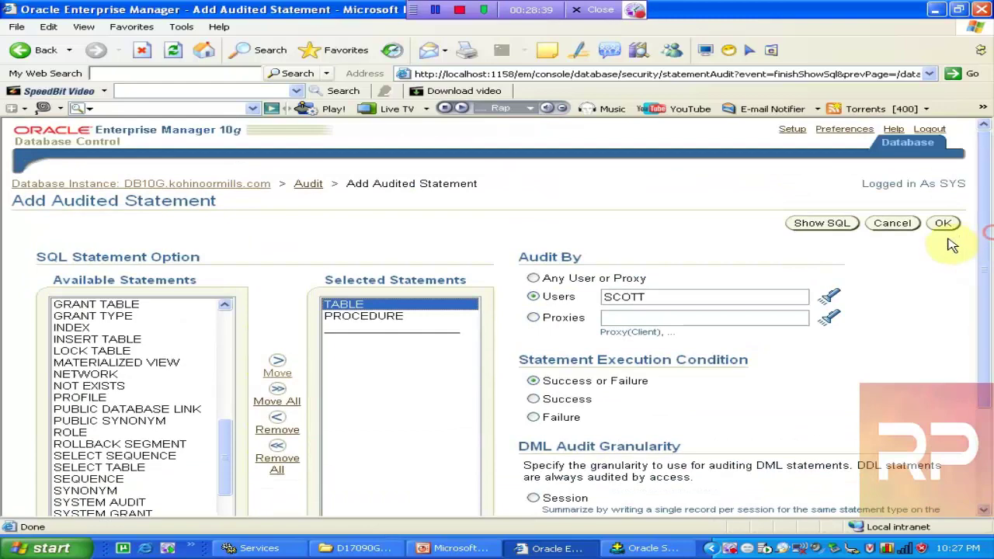
left_click(833, 225)
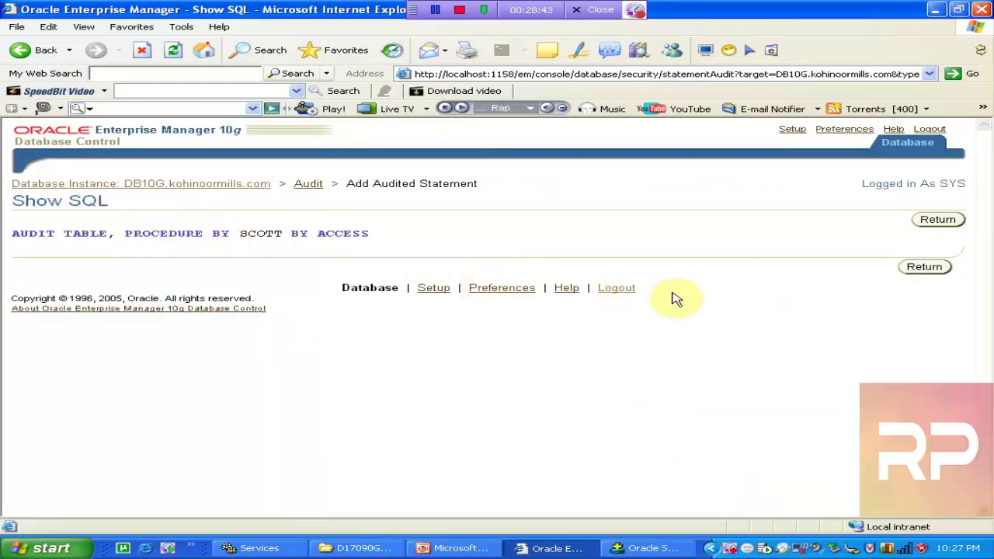
left_click(924, 267)
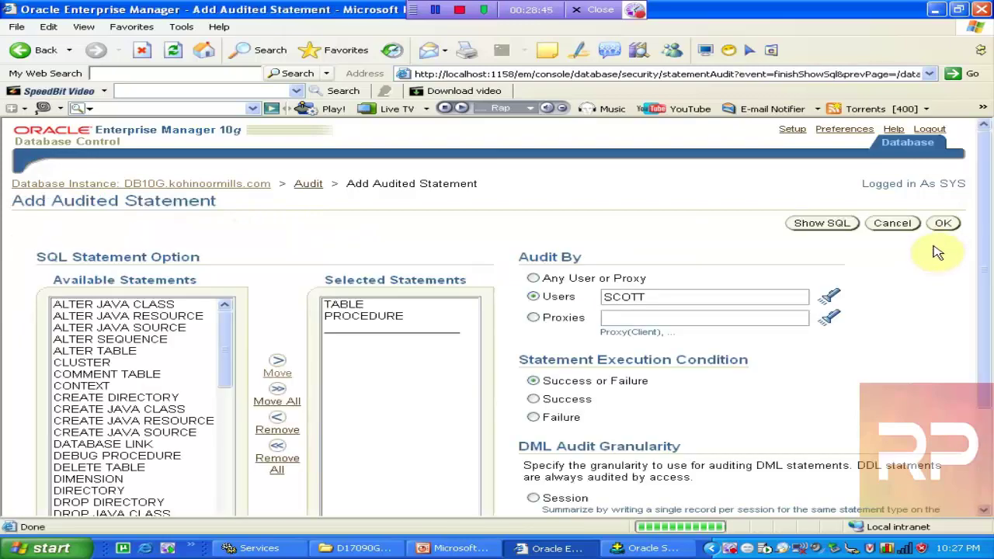
left_click(943, 223)
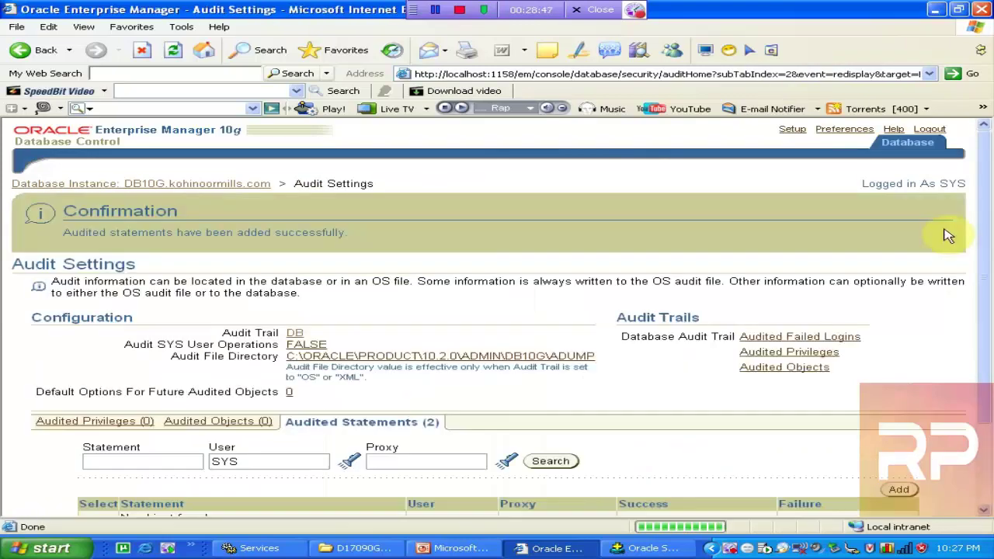
Return to the Audited Statements list on the Audit Settings page
mouse_move(988, 247)
left_mouse_down()
mouse_move(989, 284)
mouse_move(990, 252)
mouse_move(991, 266)
left_mouse_up()
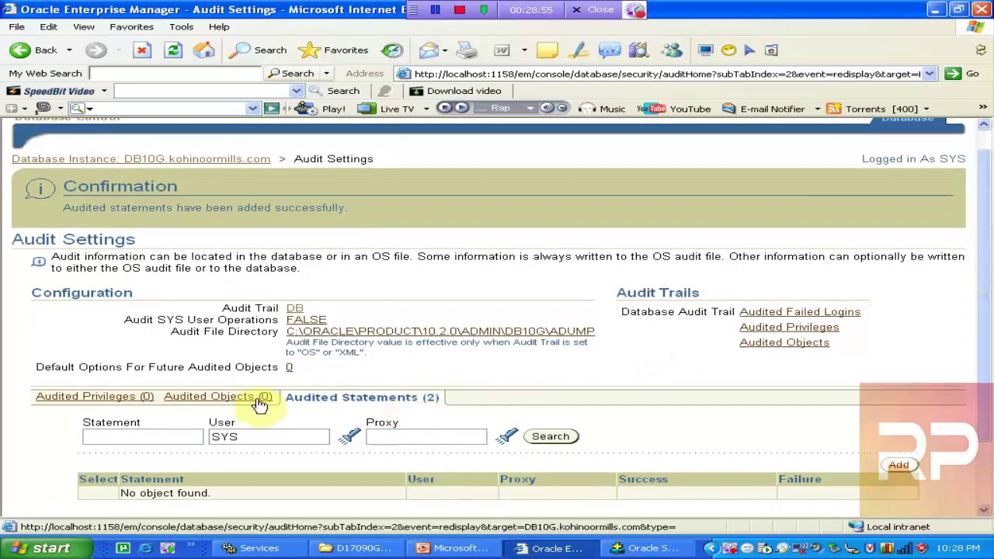
scroll(235, 399, "up", 1)
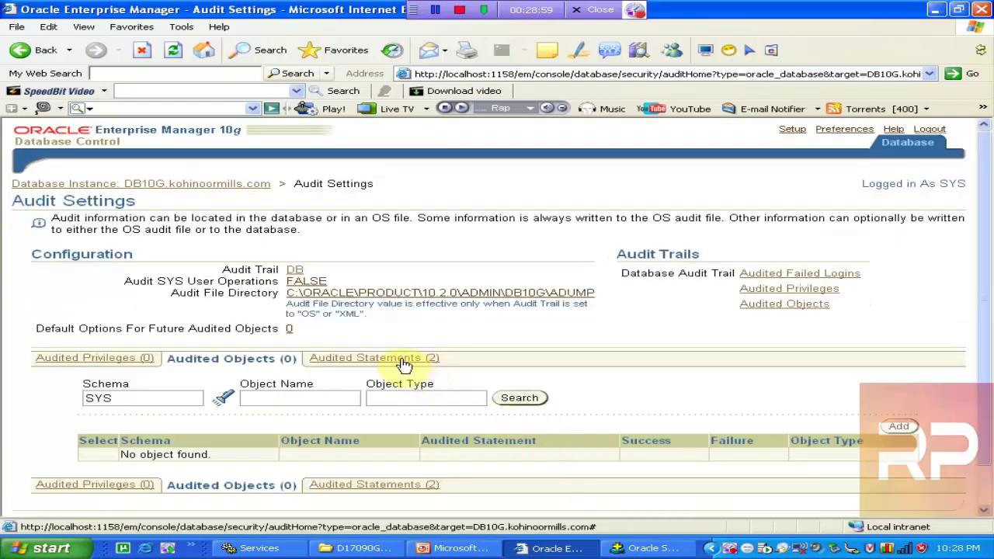
left_click(404, 362)
left_click_drag(986, 252, 991, 302)
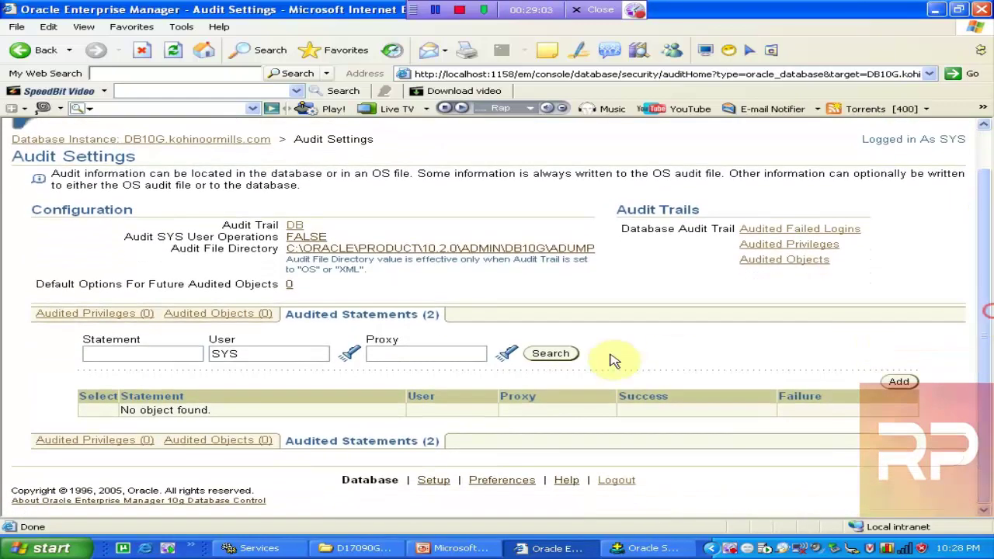
Search audited statements for user SCOTT, listing PROCEDURE and TABLE by access
left_click(548, 356)
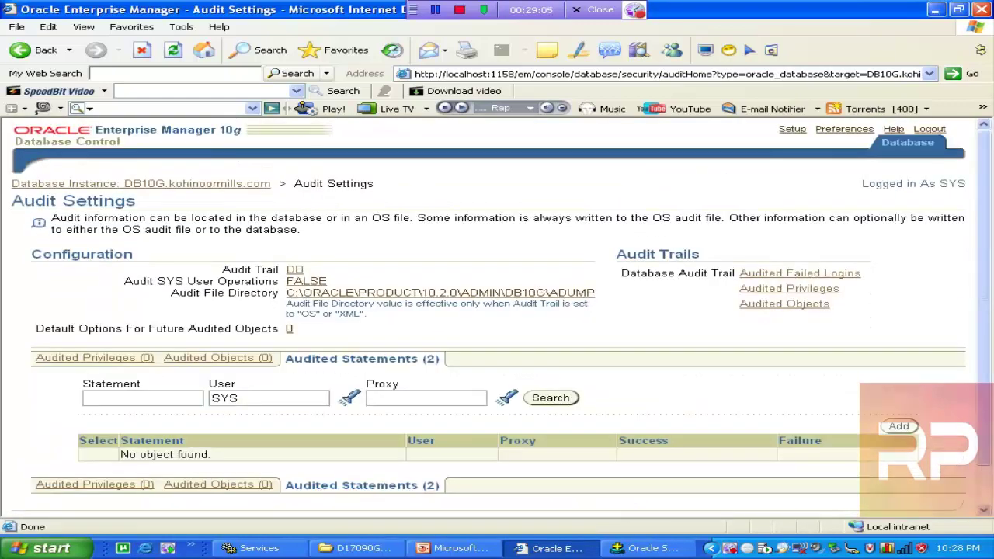
double_click(255, 398)
left_click(553, 399)
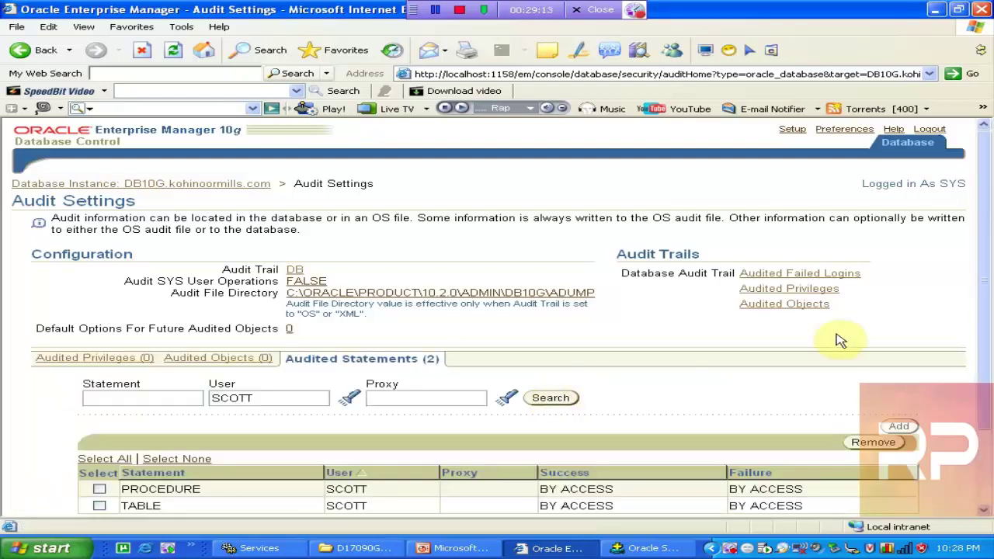
left_click_drag(983, 251, 988, 322)
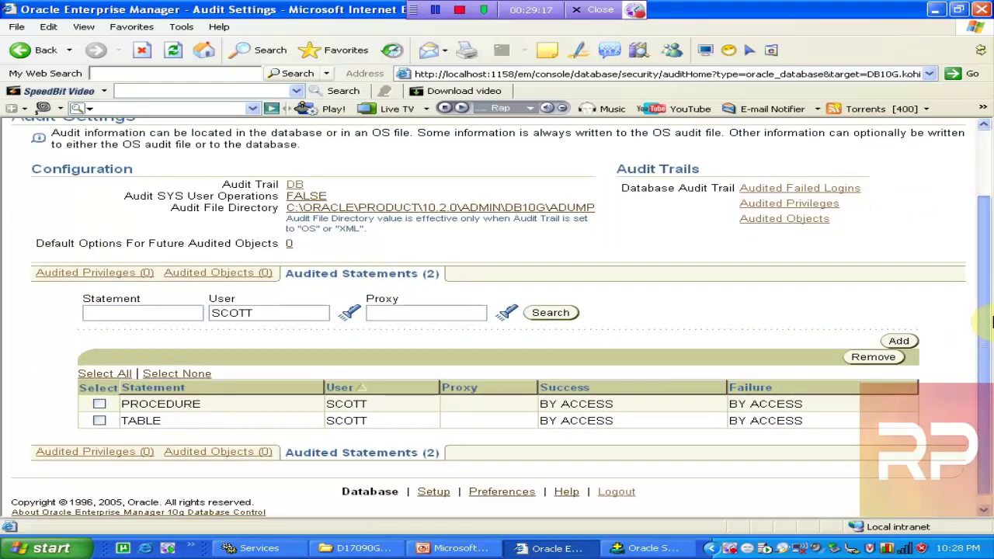
left_click_drag(990, 323, 992, 262)
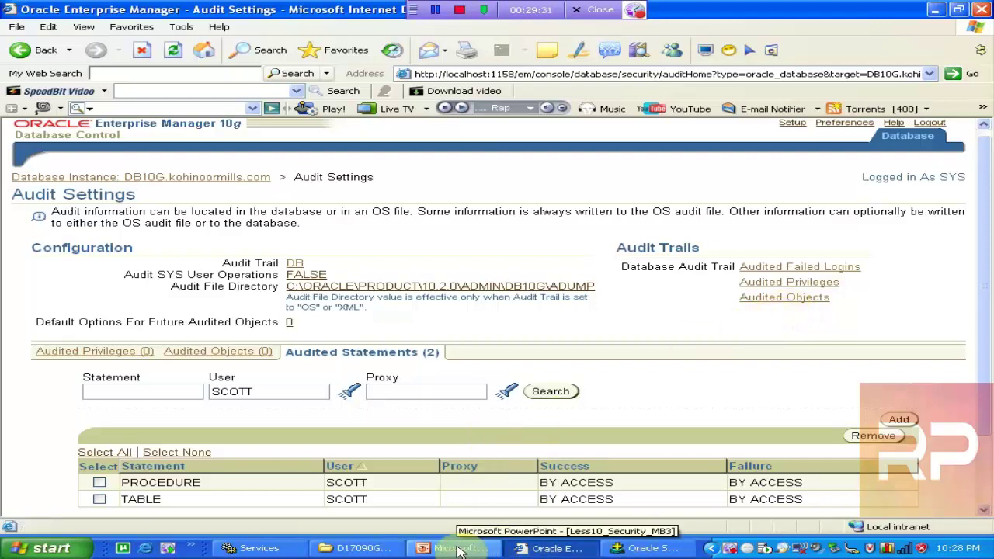
Add a GENDER CHAR(1) column to the EMP table in SQL*Plus, then return to Enterprise Manager
left_click(648, 549)
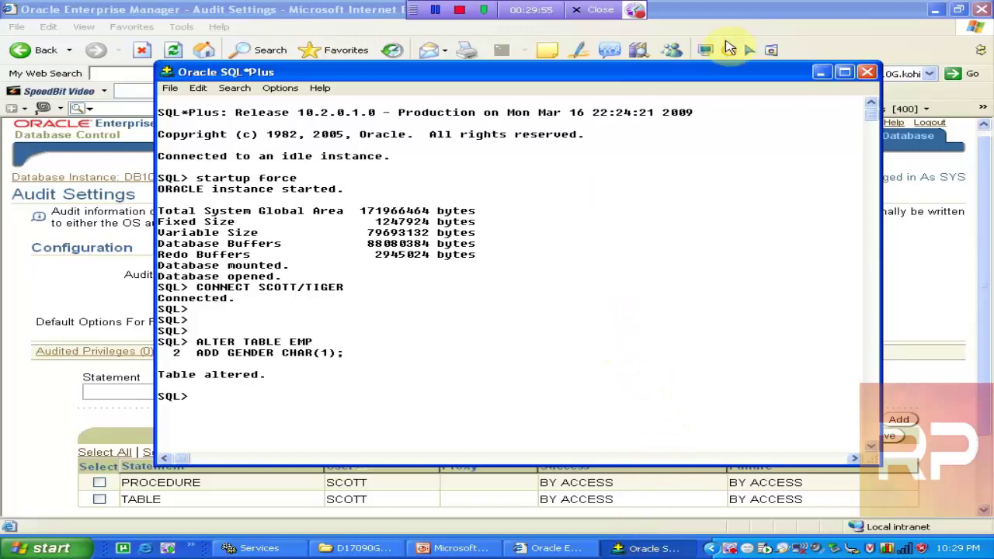
left_click(786, 33)
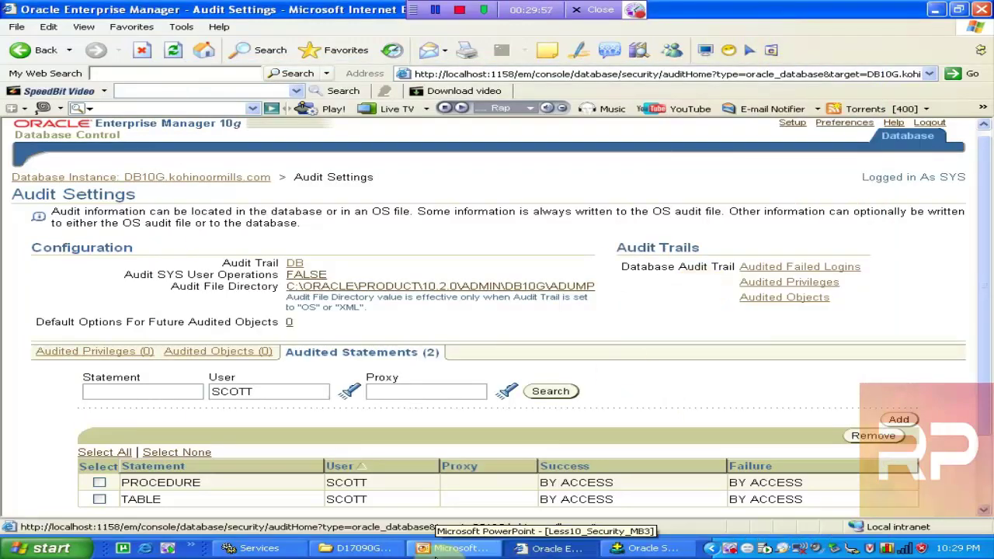
left_click(436, 553)
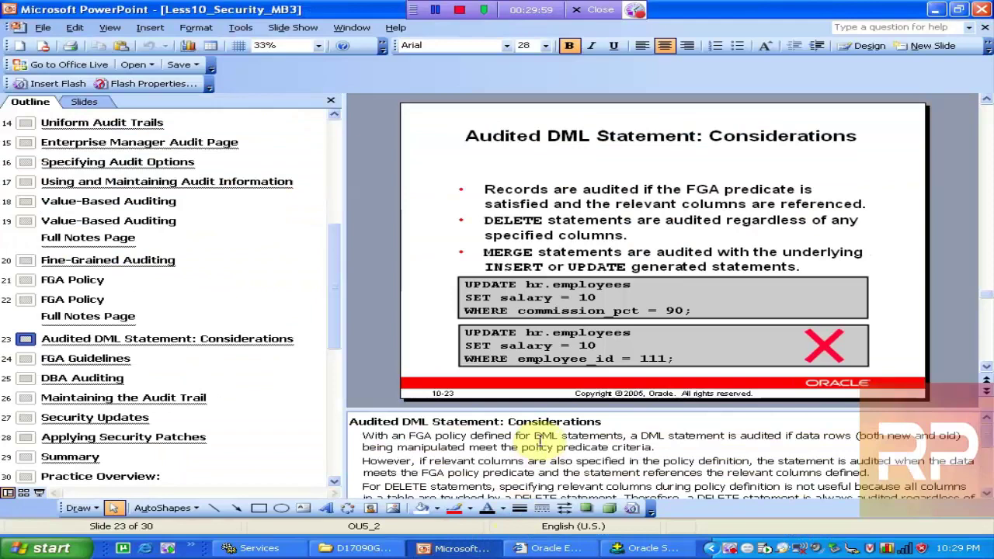
Step back through the audit slides from FGA Policy to Standard Database Auditing
key("Up")
key("Up")
key("Up")
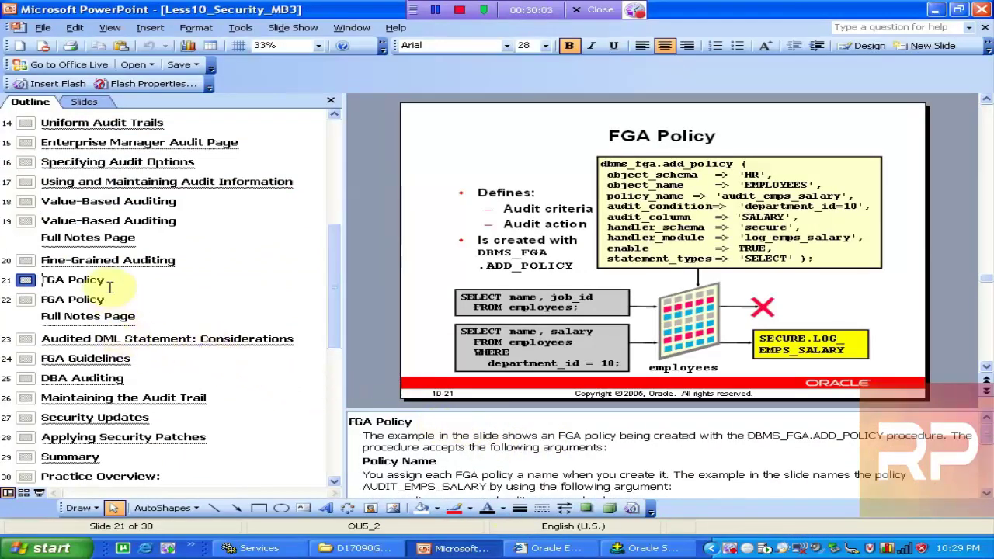
left_click(94, 260)
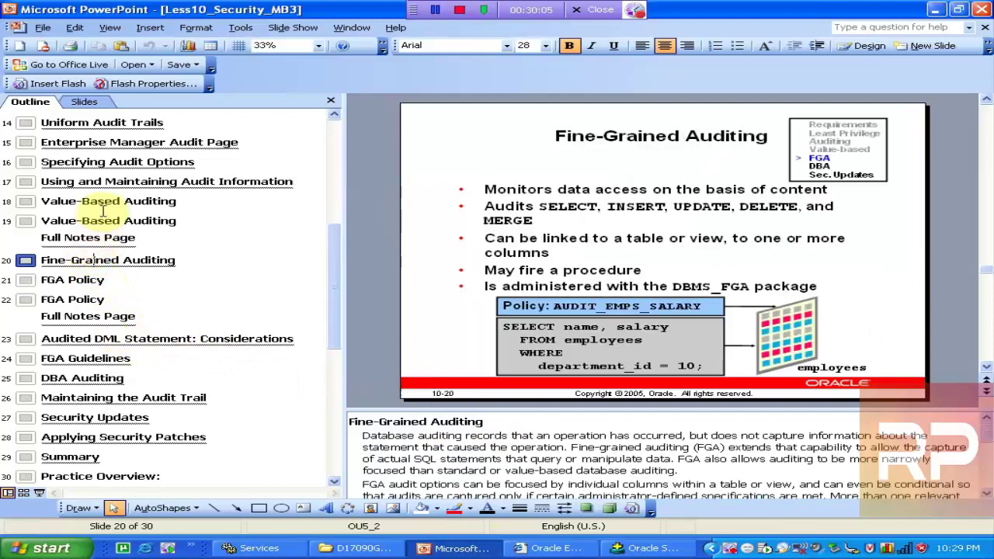
left_click(147, 183)
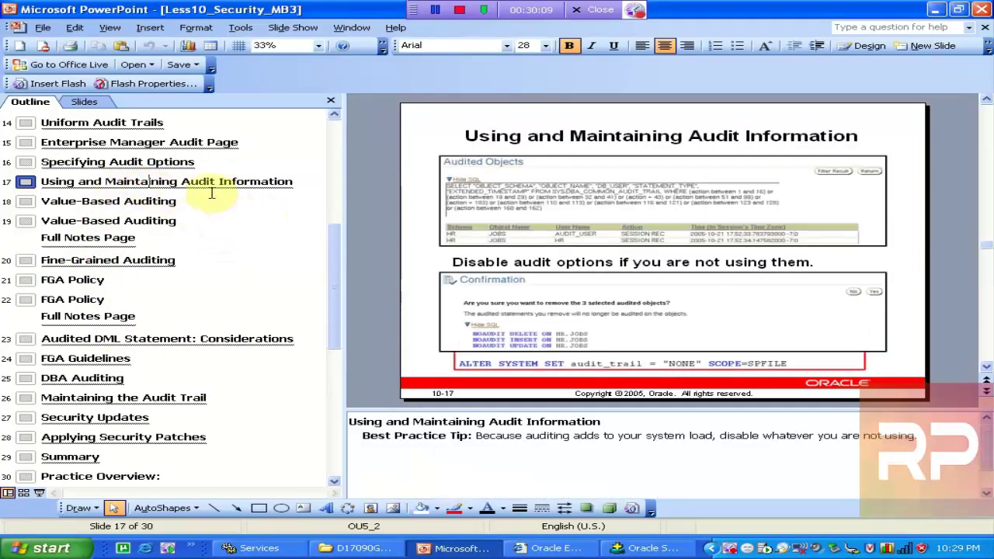
left_click(121, 163)
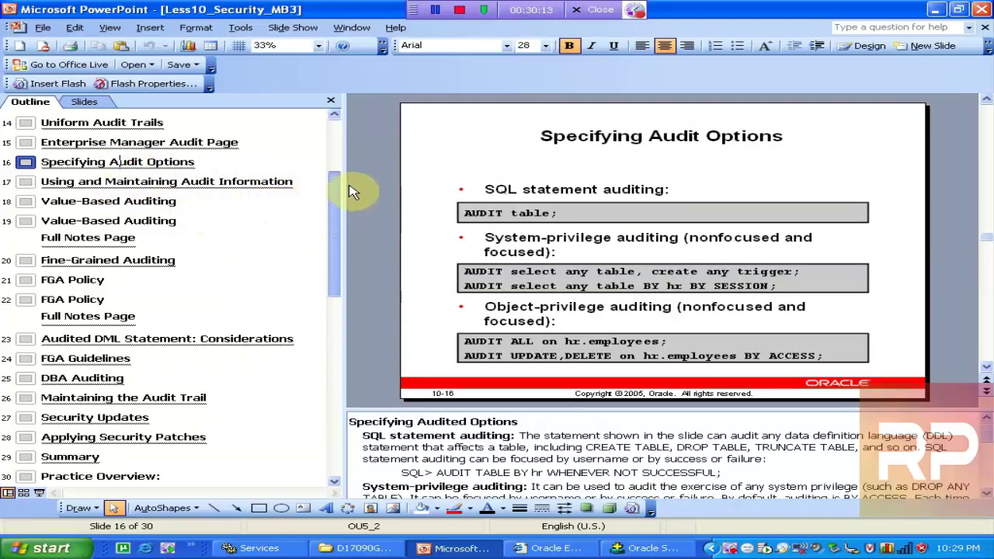
scroll(357, 175, "up", 3)
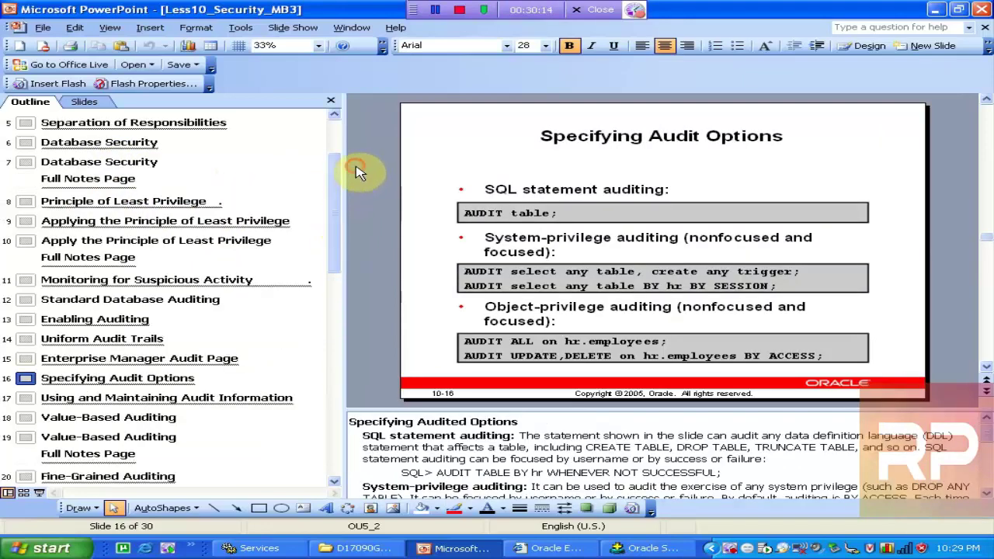
left_click(128, 299)
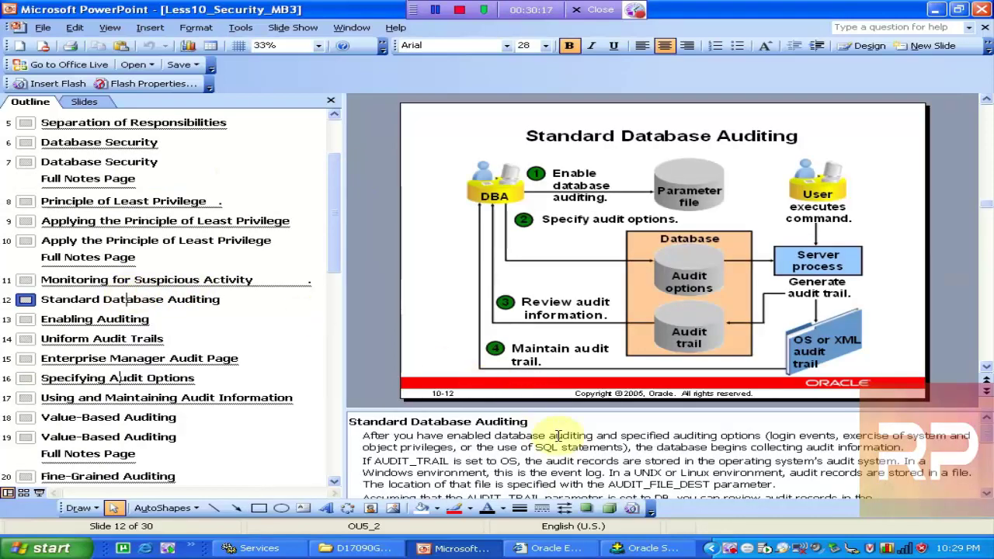
left_click(986, 494)
left_click(986, 493)
left_click(986, 494)
left_click(985, 495)
left_click(985, 494)
left_click(986, 495)
left_click(986, 494)
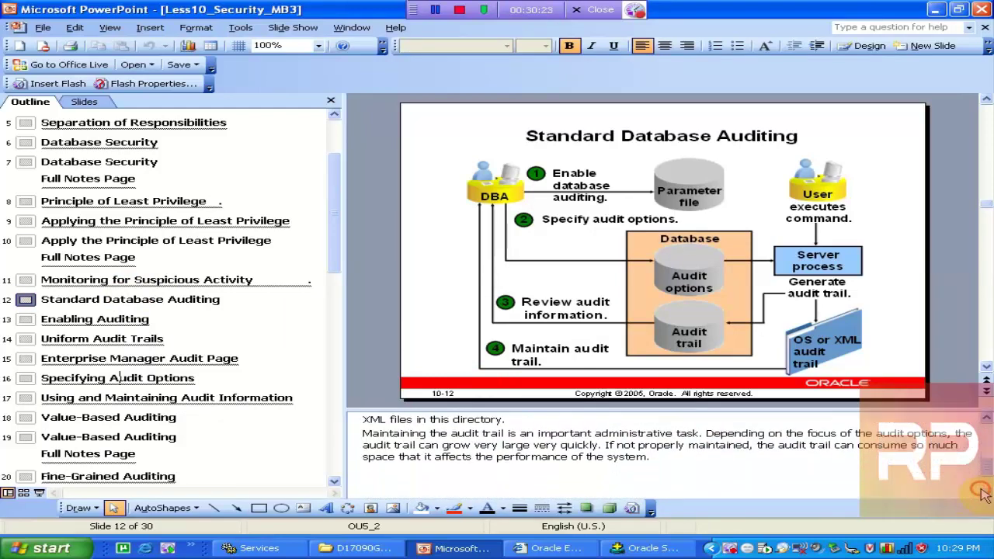
Advance via Enabling Auditing and Uniform Audit Trails to the Enterprise Manager Audit Page slide
left_click(103, 320)
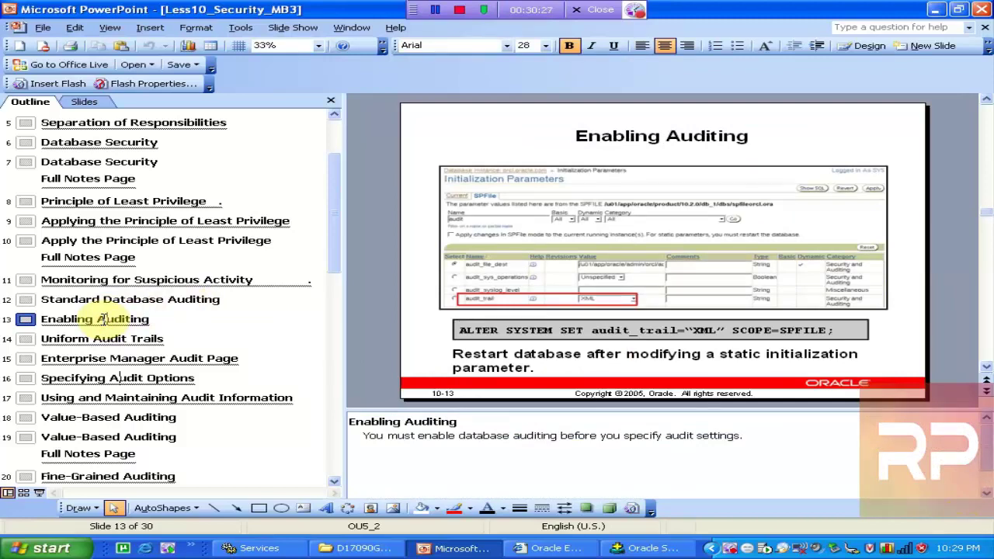
left_click(86, 339)
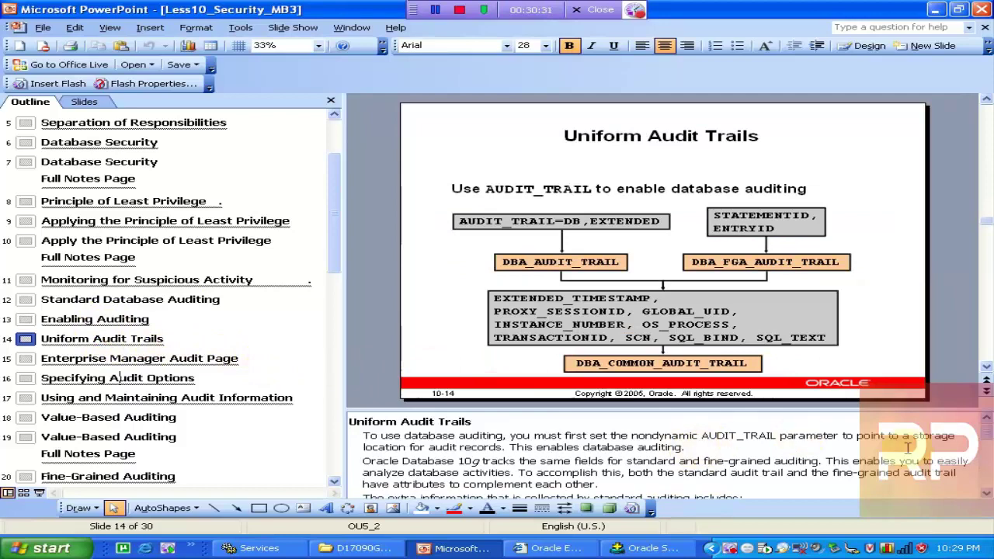
left_click(985, 497)
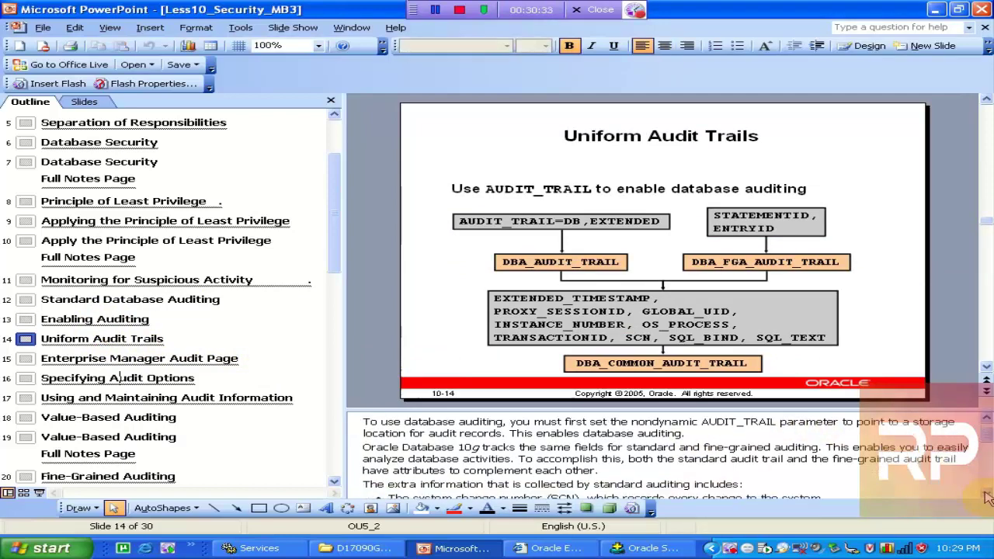
scroll(984, 497, "down", 3)
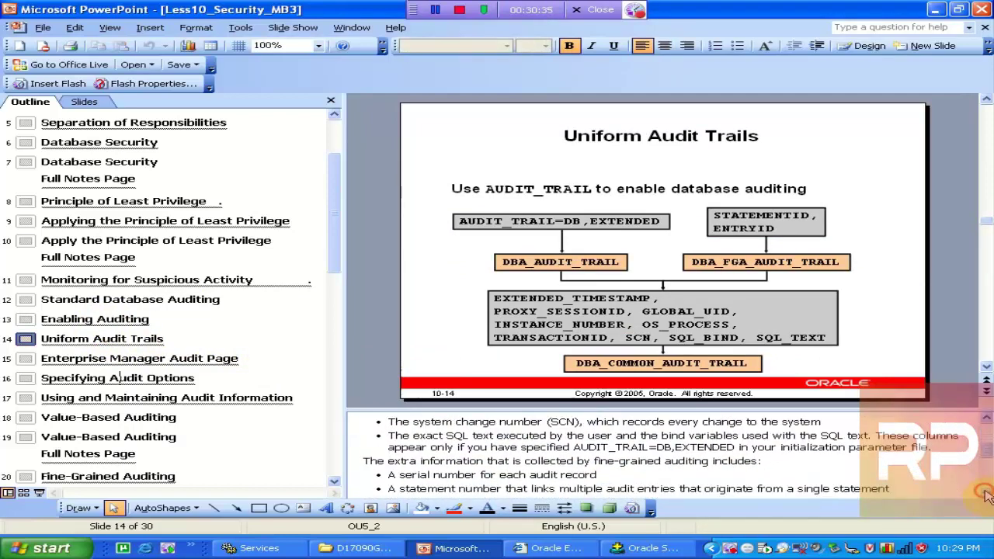
scroll(985, 496, "down", 1)
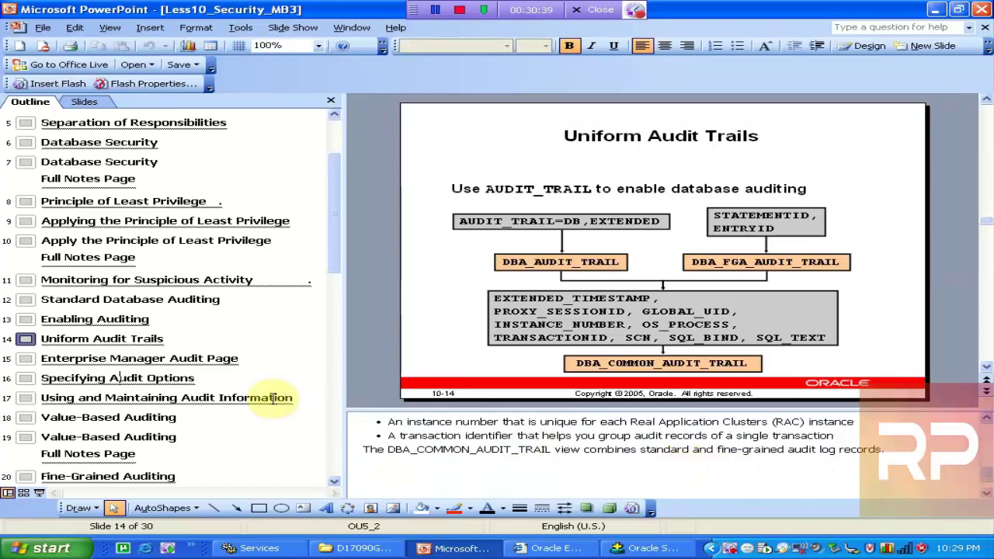
left_click(68, 357)
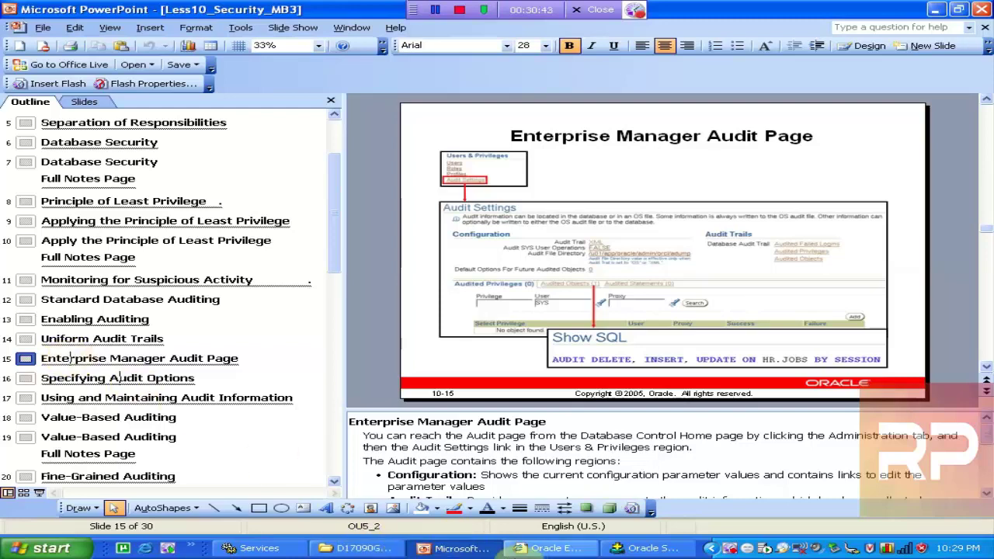
left_click(553, 548)
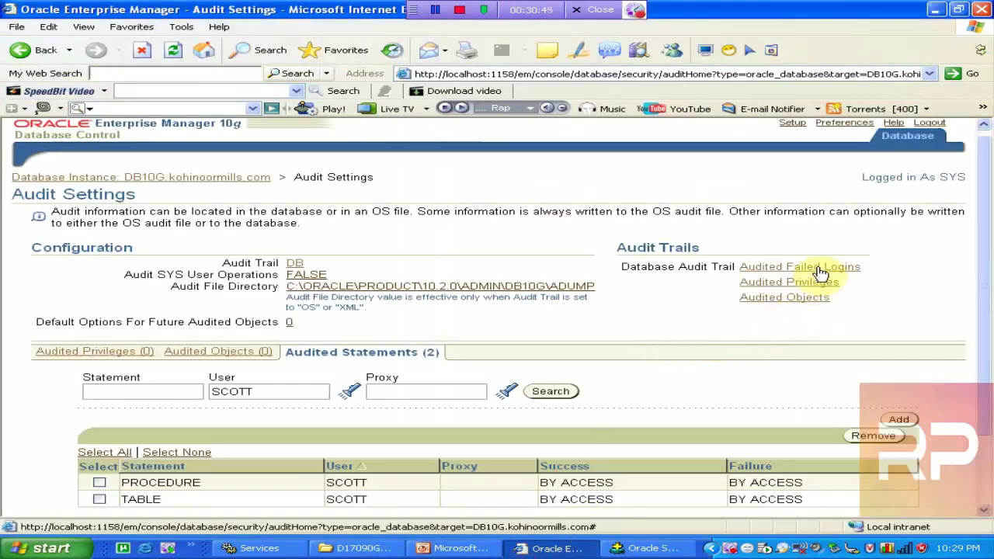
Log in to Database Control as SYS with Connect As set to SYSDBA
left_click(819, 268)
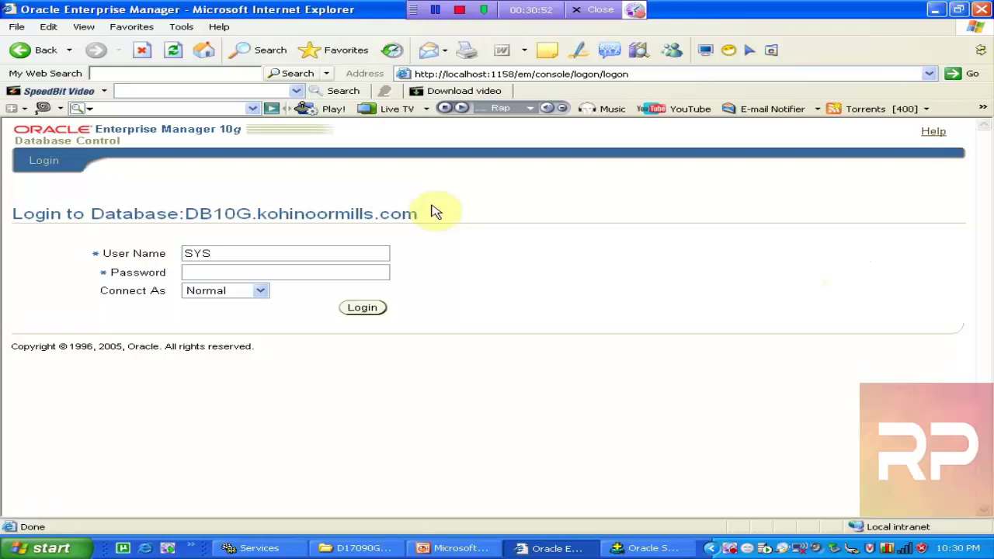
key("Tab")
key("Down")
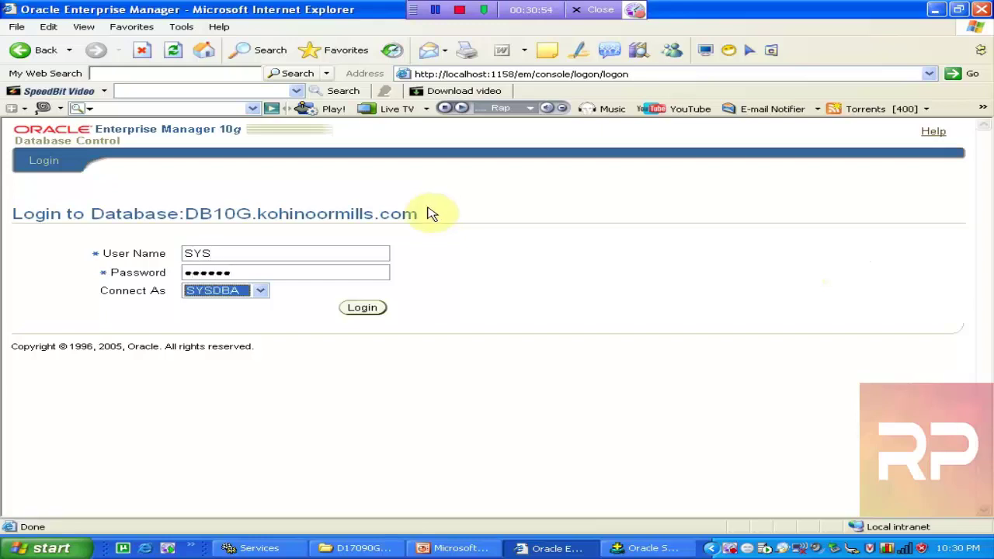
left_click(351, 309)
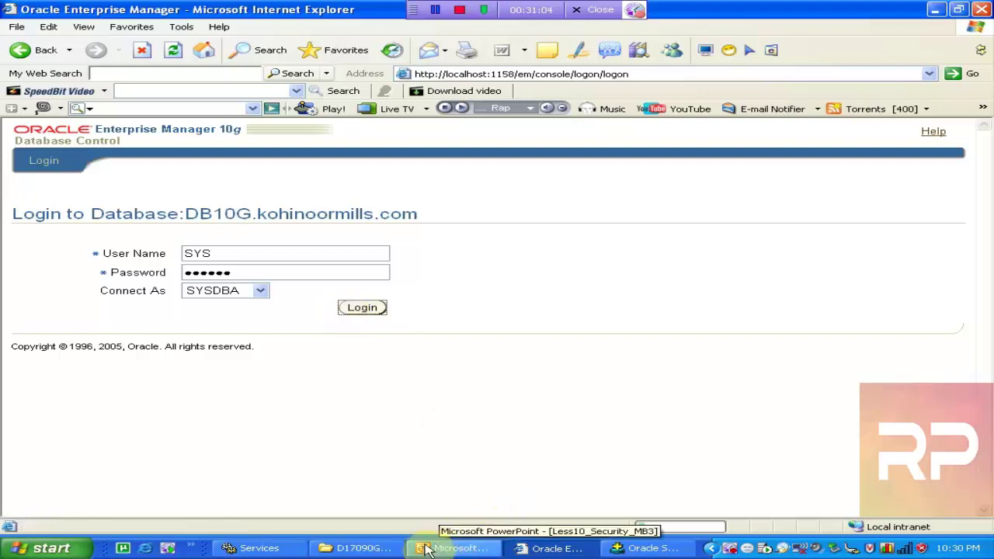
left_click(257, 548)
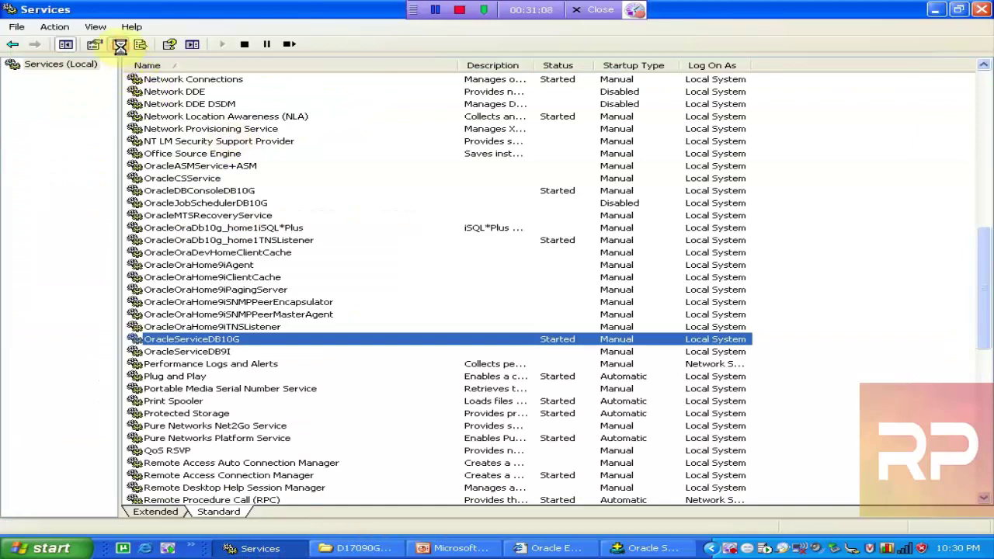
left_click(547, 548)
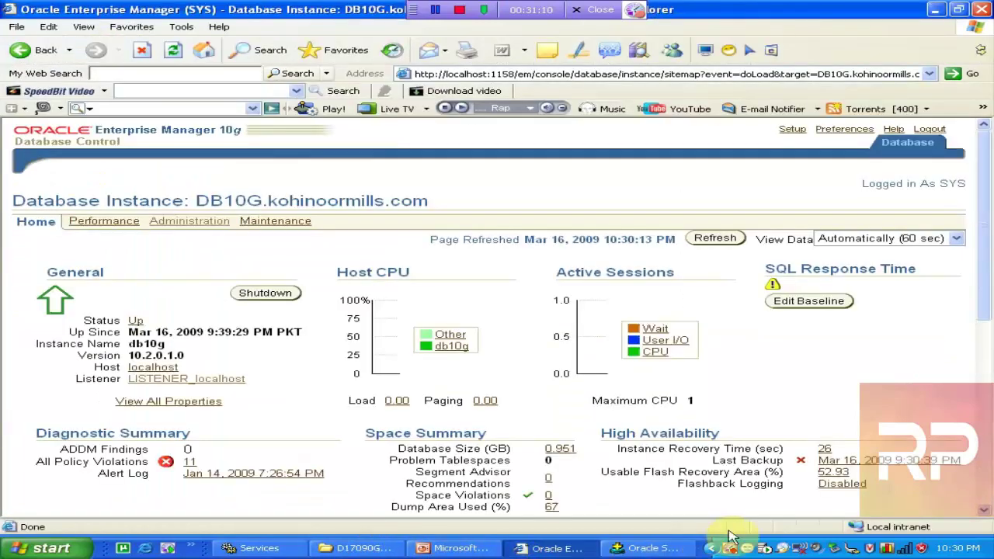
Open Administration > Audit Settings and list audited statements filtered for user SCOTT
left_click_drag(991, 222, 984, 136)
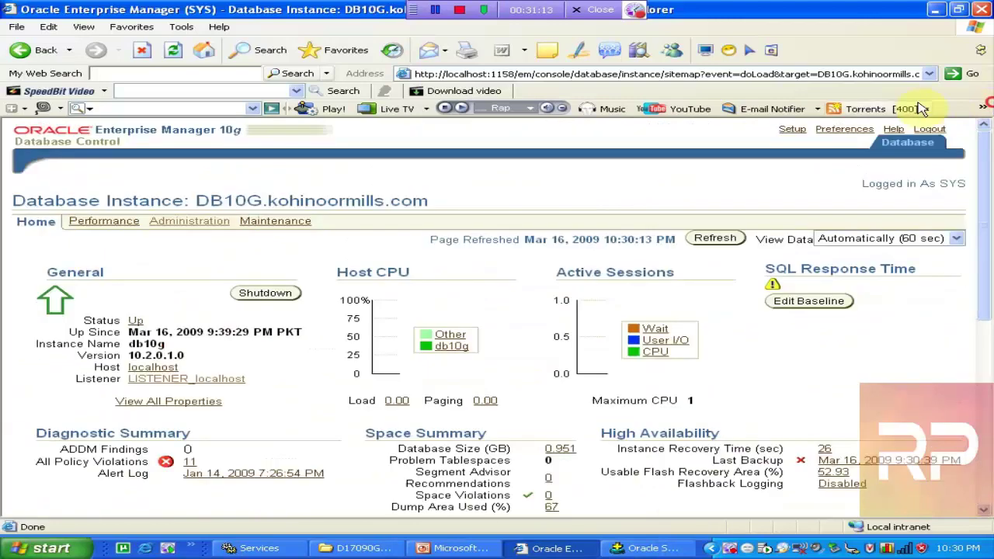
left_click(181, 226)
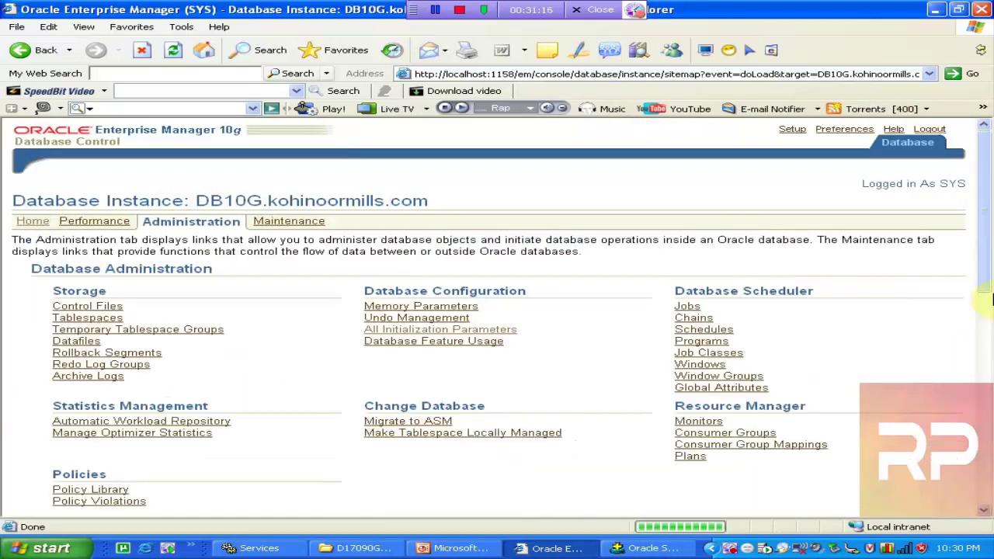
left_click_drag(988, 268, 991, 482)
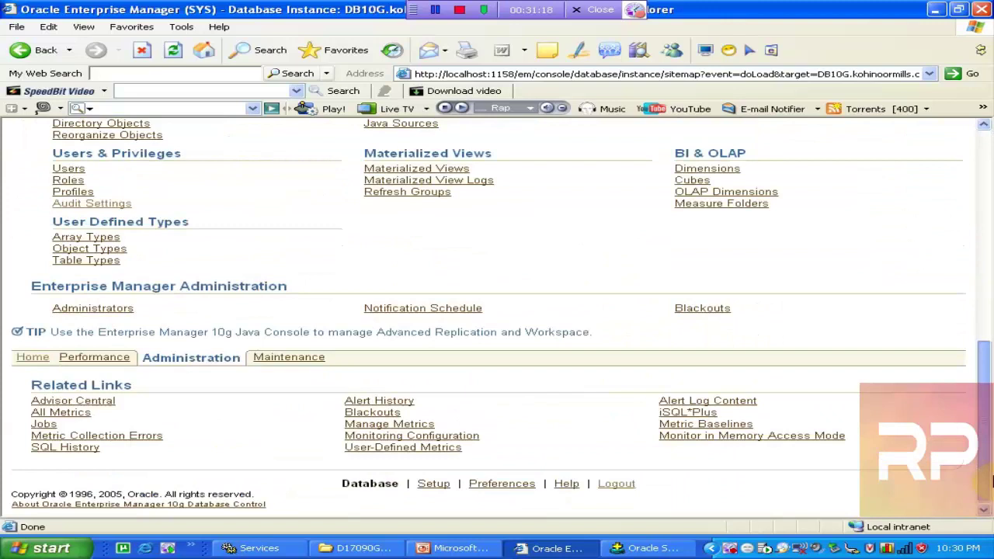
left_click(113, 208)
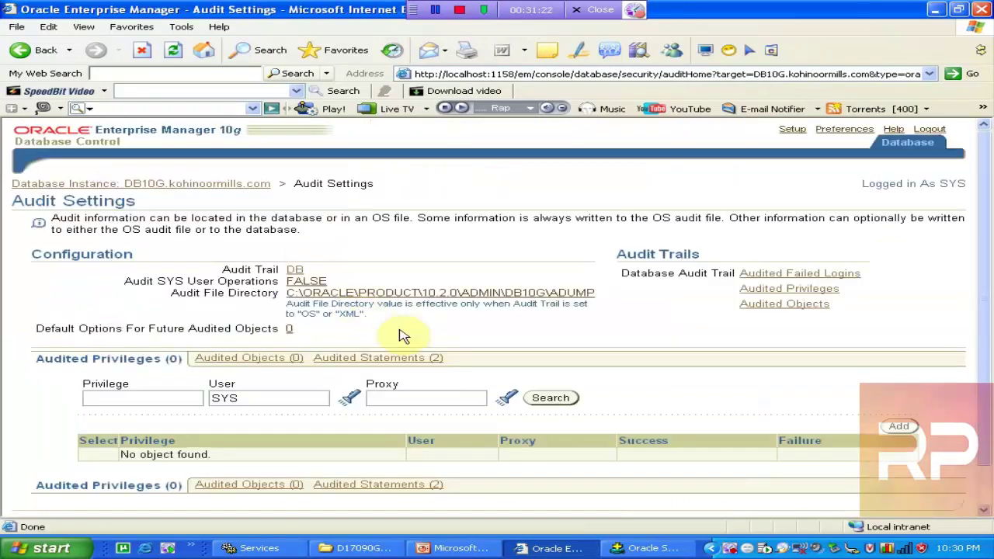
left_click(412, 359)
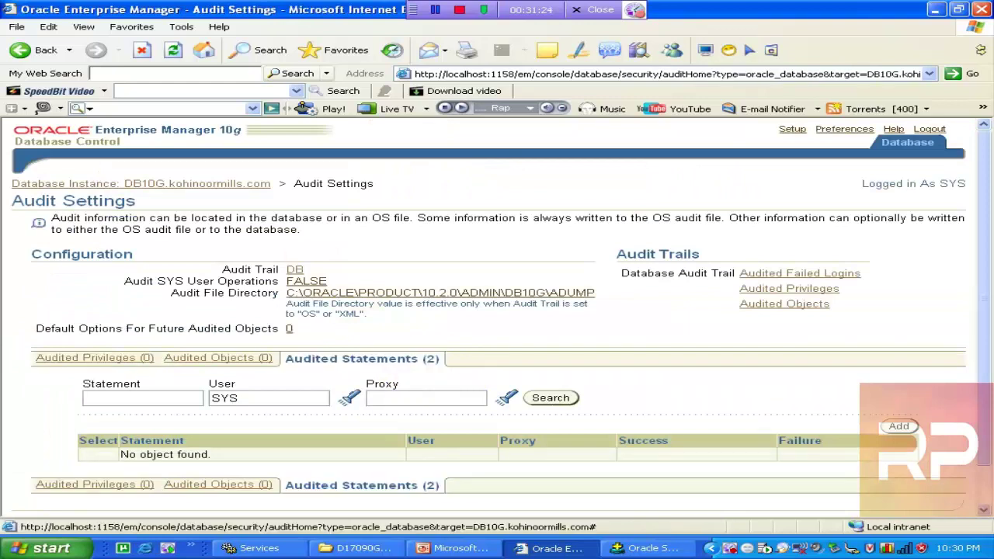
left_click(257, 400)
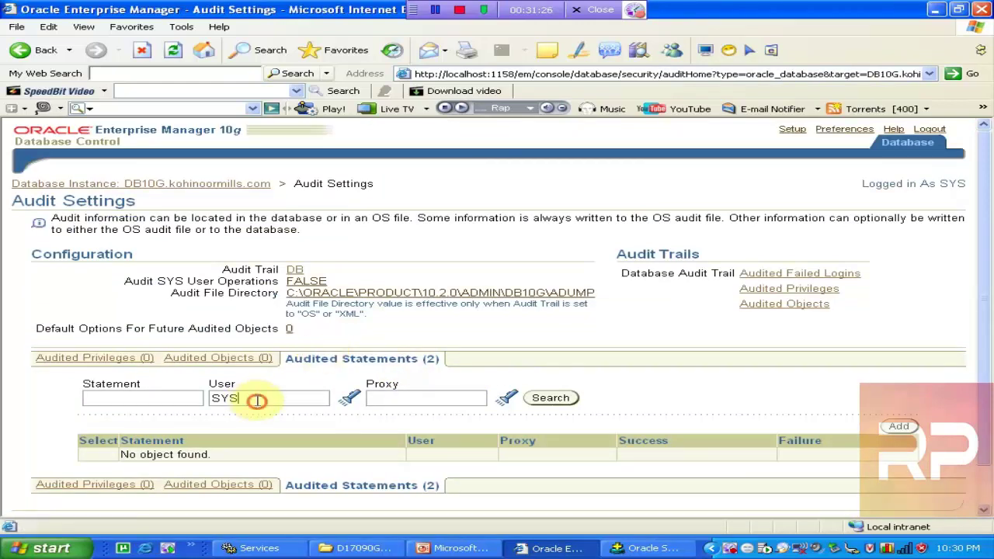
key("ctrl+a")
type("SCOT")
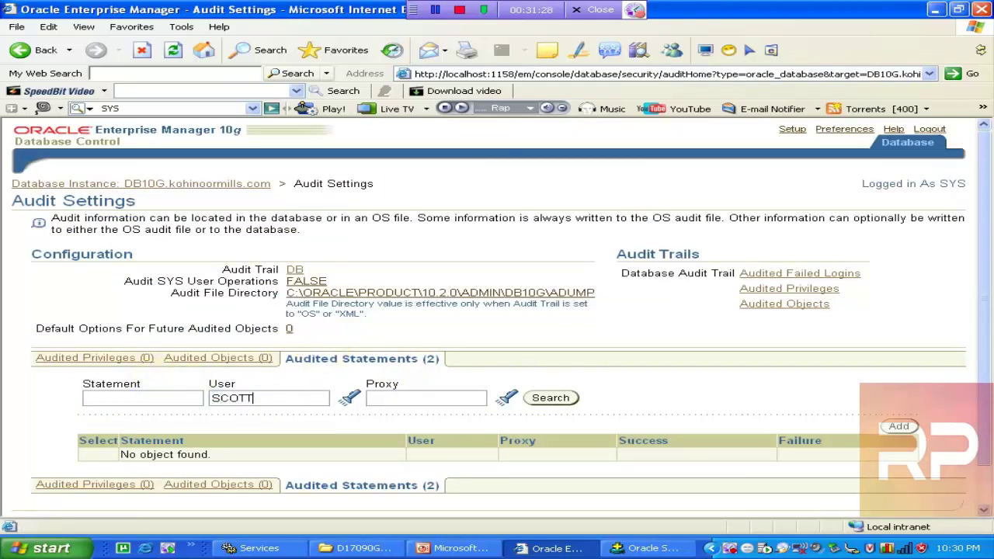
left_click(549, 399)
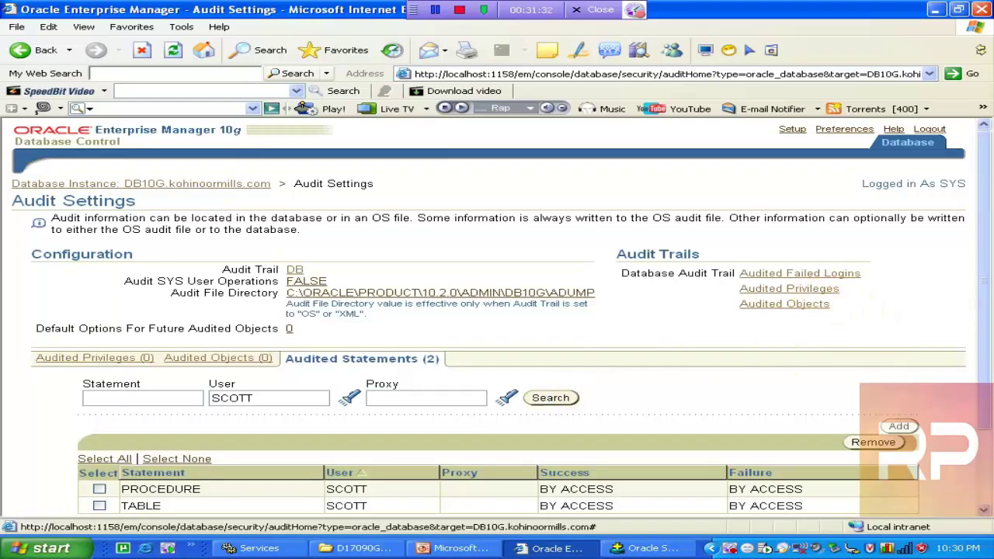
Check the Audited Privileges and Audited Objects trails, returning to Audit Settings each time
left_click(789, 288)
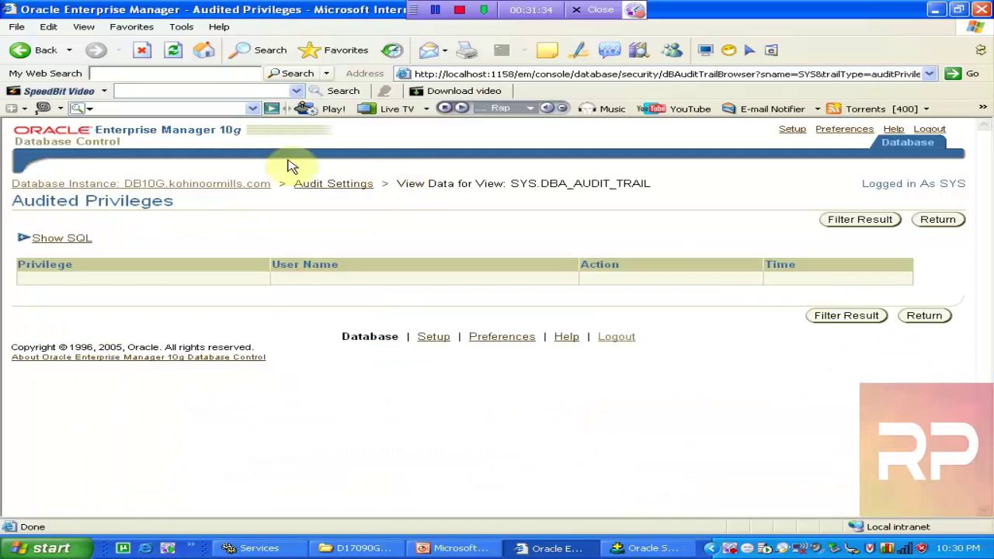
left_click(40, 51)
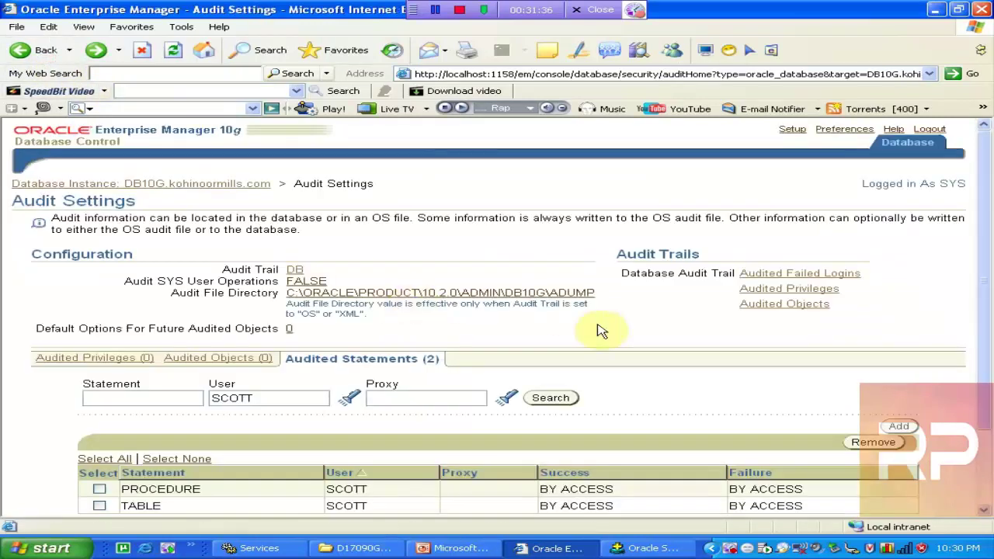
left_click(806, 306)
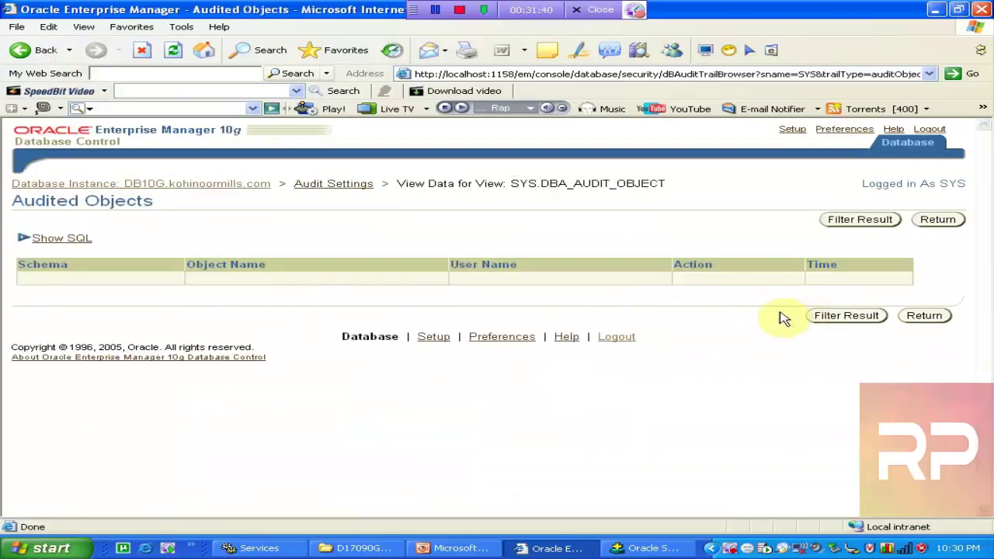
left_click(22, 50)
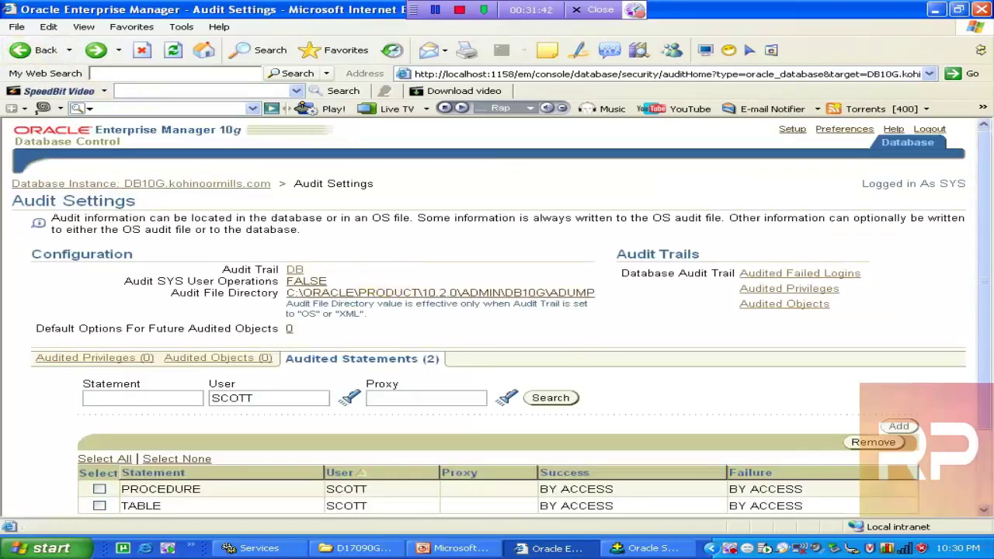
left_click(653, 548)
Run SELECT * FROM DBA_AUDIT_TRAIL, which fails with ORA-00942
key("Return")
key("Return")
type("SELECT * FROM V")
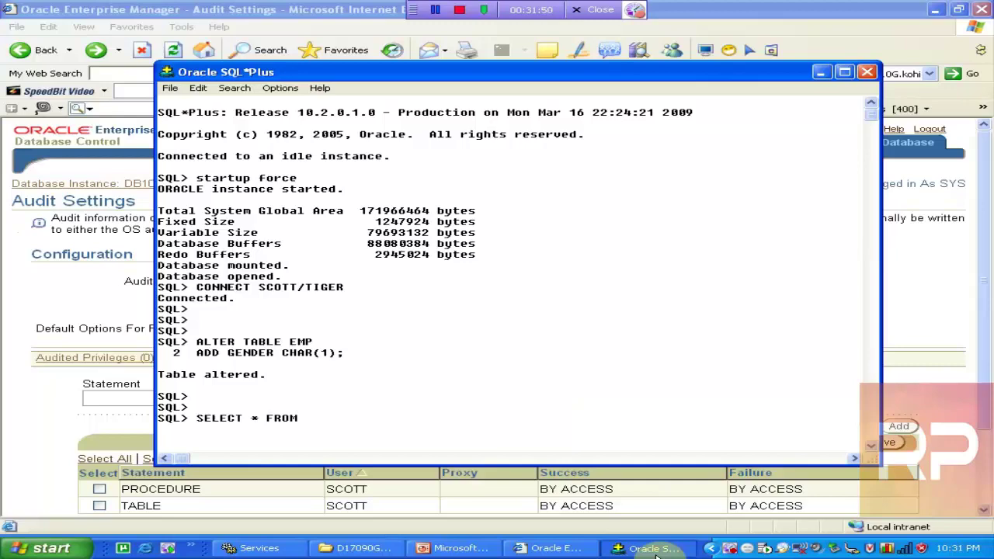
left_click(656, 548)
left_click(656, 548)
type("DBA")
type("_AUJ")
key("BackSpace")
type("DIT_TRAIL;")
key("Return")
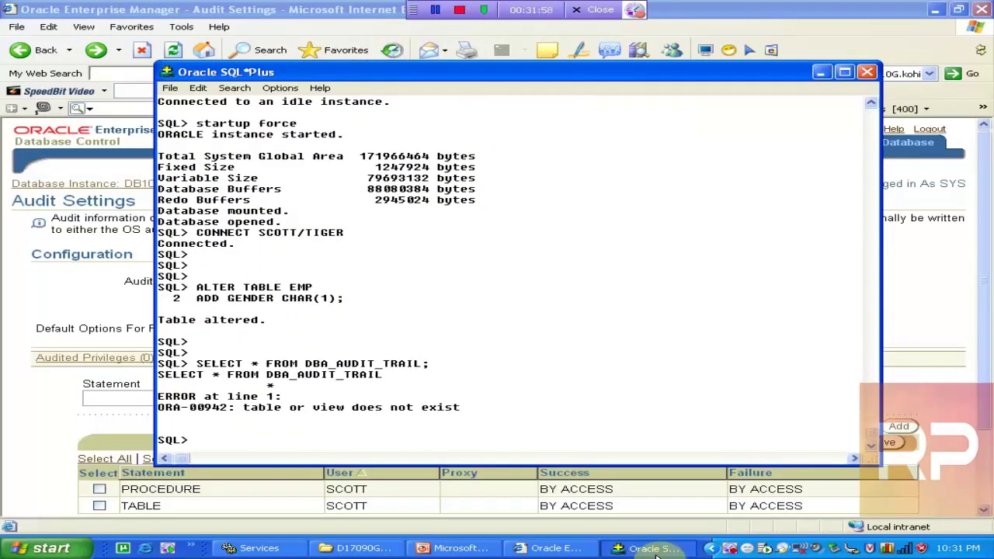
List dictionary views matching '%AUDIT%' with SELECT TABLE_NAME FROM DICT, returning 15 views
key("Return")
key("Return")
key("Return")
type("SELECT NAME")
key("Return")
key("Return")
key("Return")
key("Return")
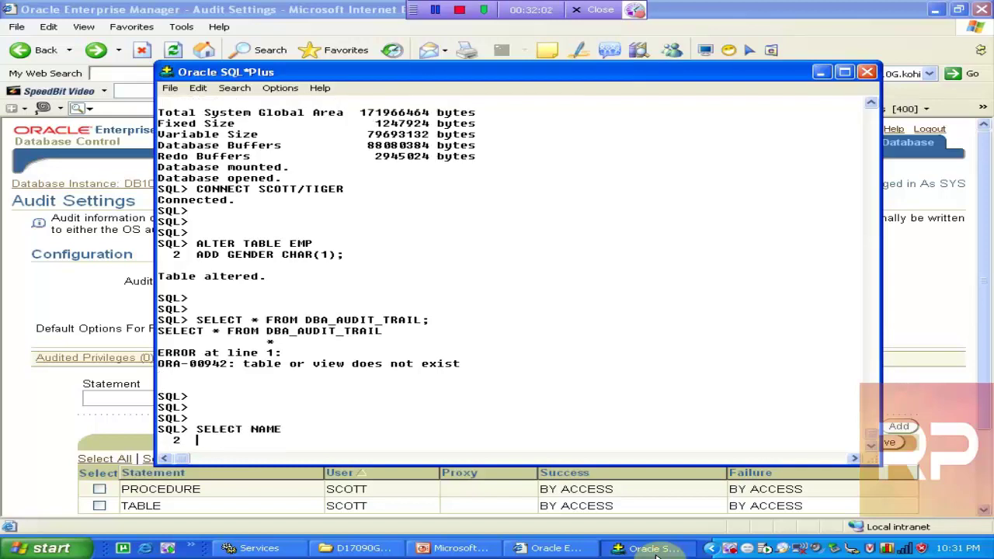
type("SELECT TABLE_NAME")
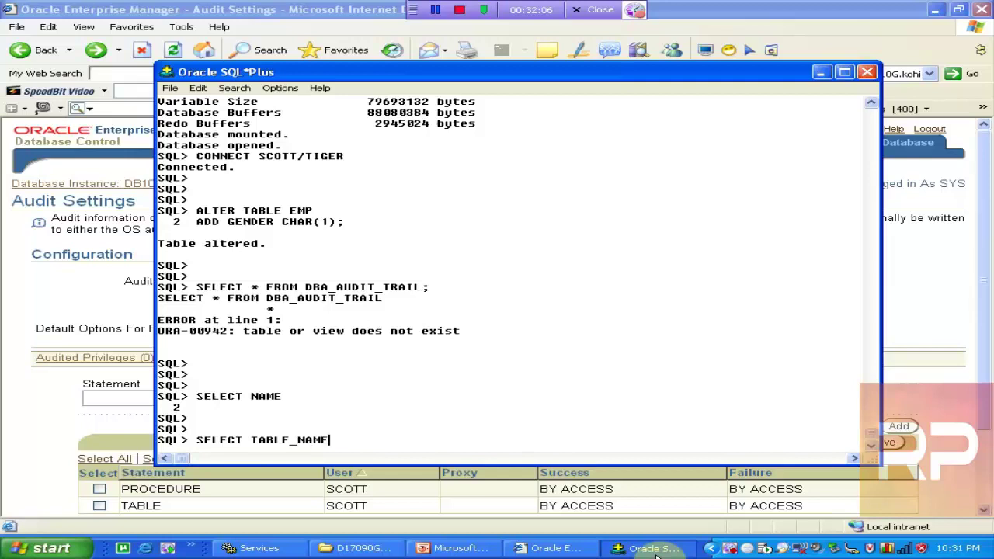
key("Return")
type("FROM DICT")
key("Return")
type("WHERE TABLE")
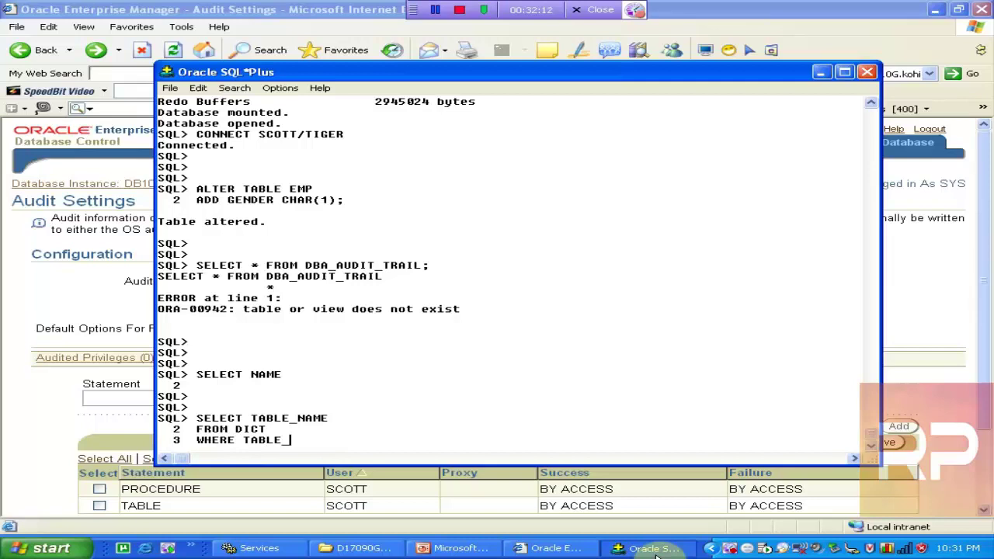
type("_NAME LIKE '%au")
key("BackSpace")
key("BackSpace")
type("AUDIT%';")
key("Return")
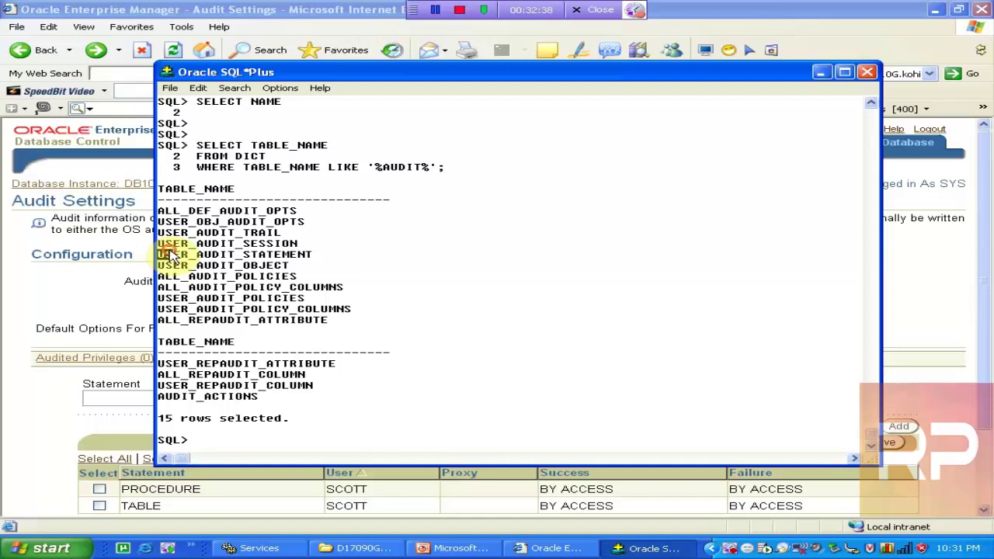
Run SHOW USER to confirm the session is connected as SCOTT
type("SHOW USEDR")
key("Return")
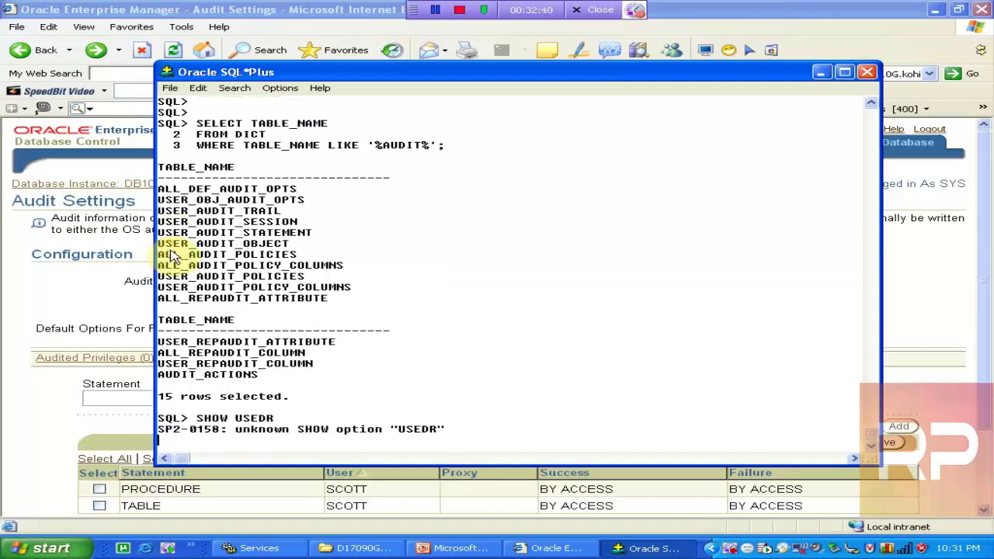
type("SHOW USER")
key("Return")
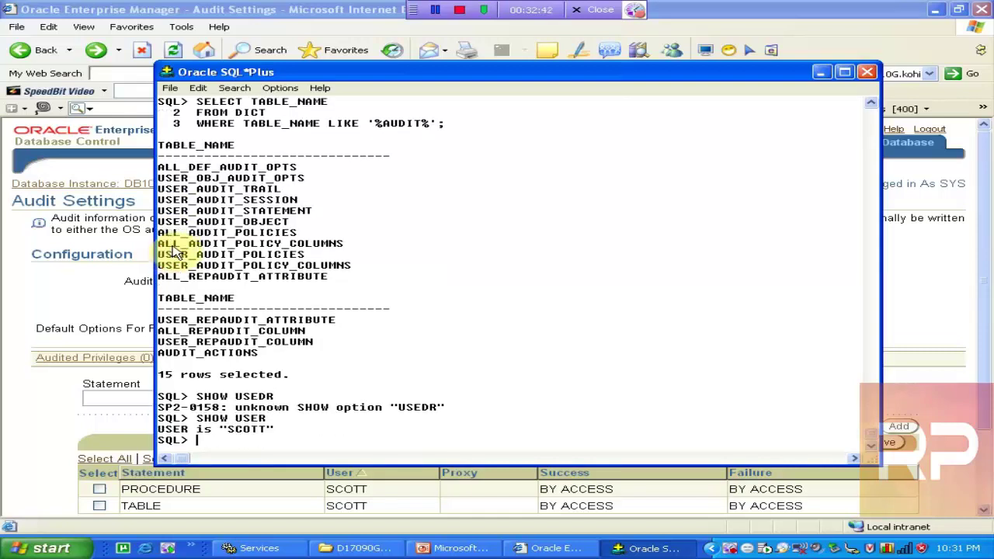
type("CONN")
key("BackSpace")
key("BackSpace")
key("BackSpace")
key("BackSpace")
key("BackSpace")
key("BackSpace")
key("BackSpace")
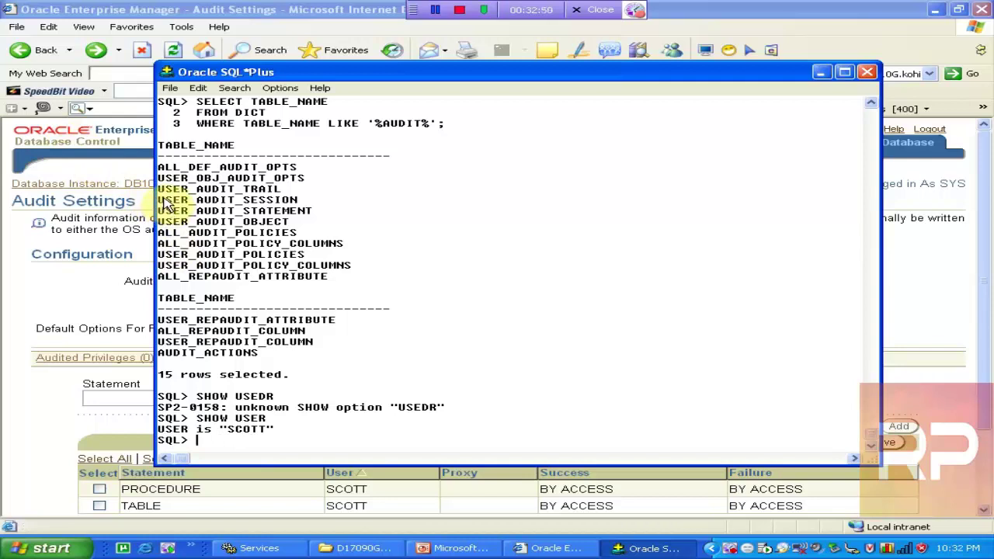
Query SELECT * FROM USER_AUDIT_TRAIL, which returns no rows
left_click_drag(159, 189, 279, 194)
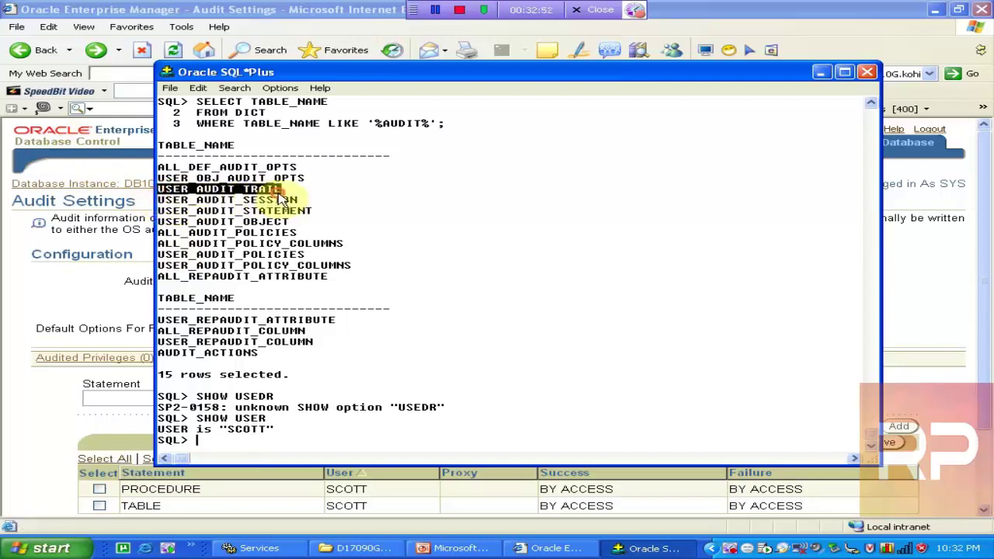
left_click(281, 199)
key("Return")
key("Return")
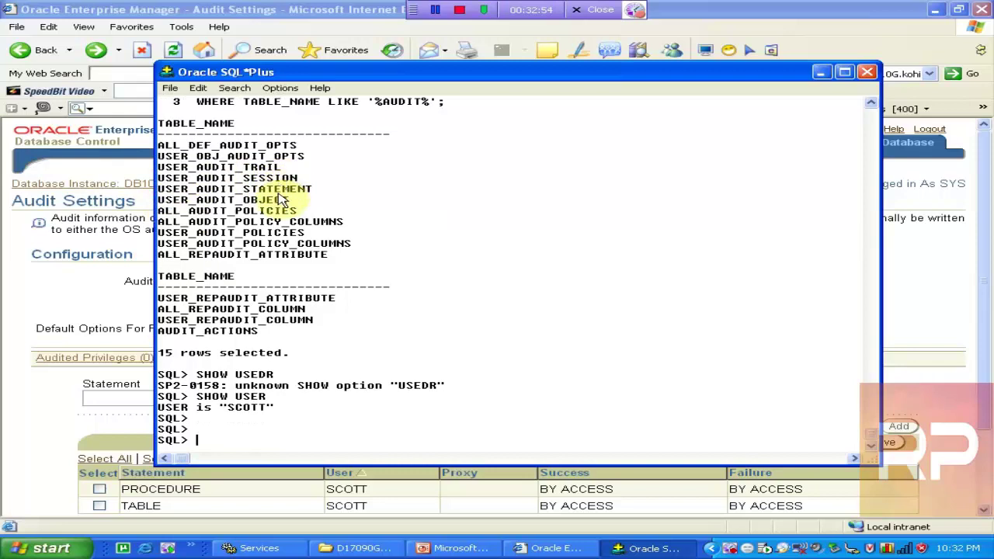
type("SELECT * FROM USER_AUDIT_TRAIL;")
key("Return")
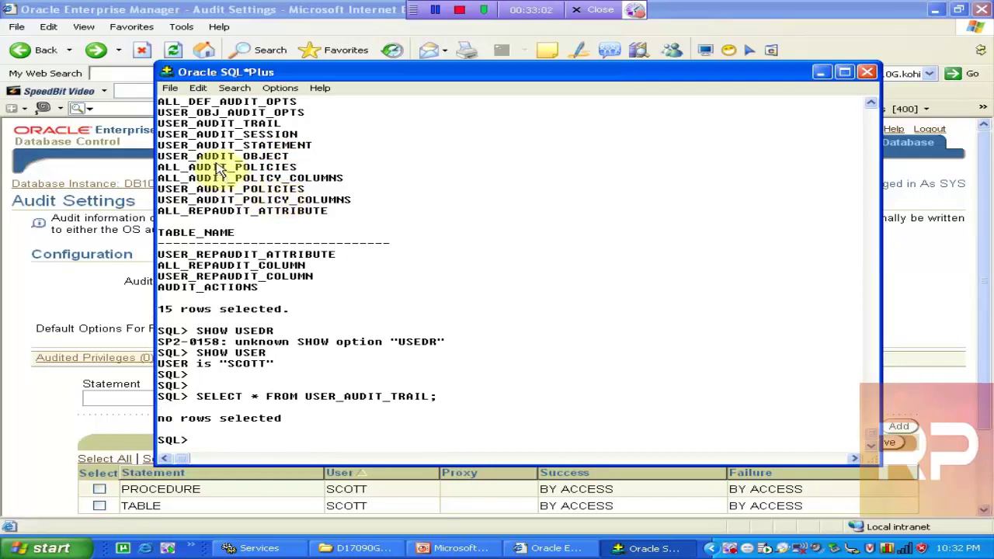
Query USER_AUDIT_STATEMENT (no rows) and enter CONNECT / AS SYSDBA
left_click_drag(159, 142, 317, 159)
left_click(314, 150)
key("Return")
key("Return")
type("SELECT * FROM USER_AUDIT_STATEMENT;")
key("Return")
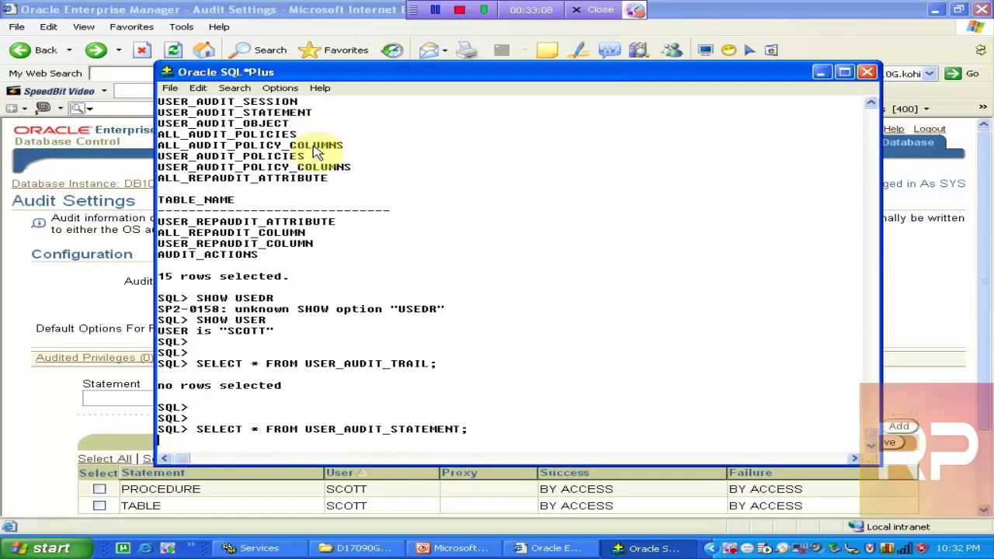
key("Return")
key("Return")
type("cONNECT ")
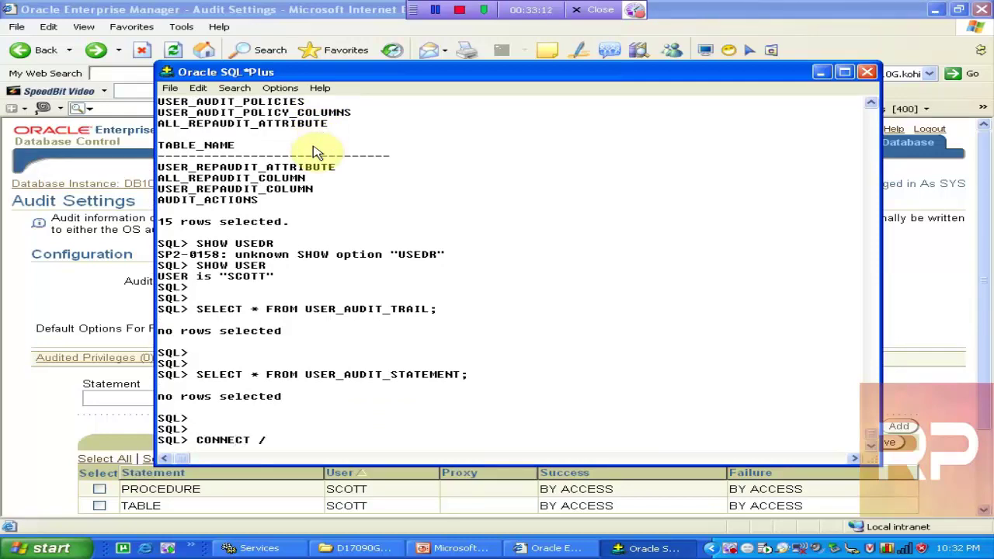
type("/ AS SYSDBA")
Connect as SYSDBA, list the buffer and rerun the USER_AUDIT_STATEMENT query
key("Return")
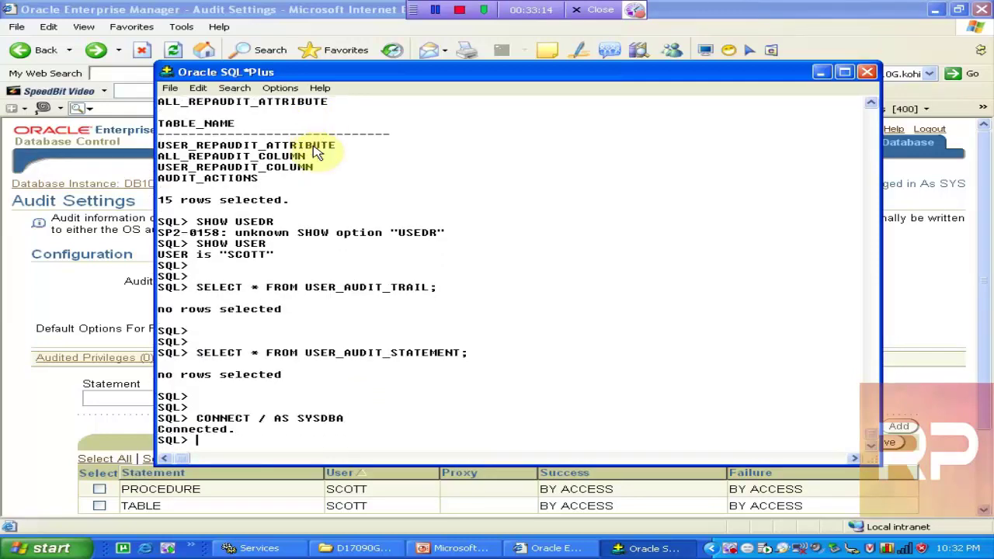
type(";")
key("Return")
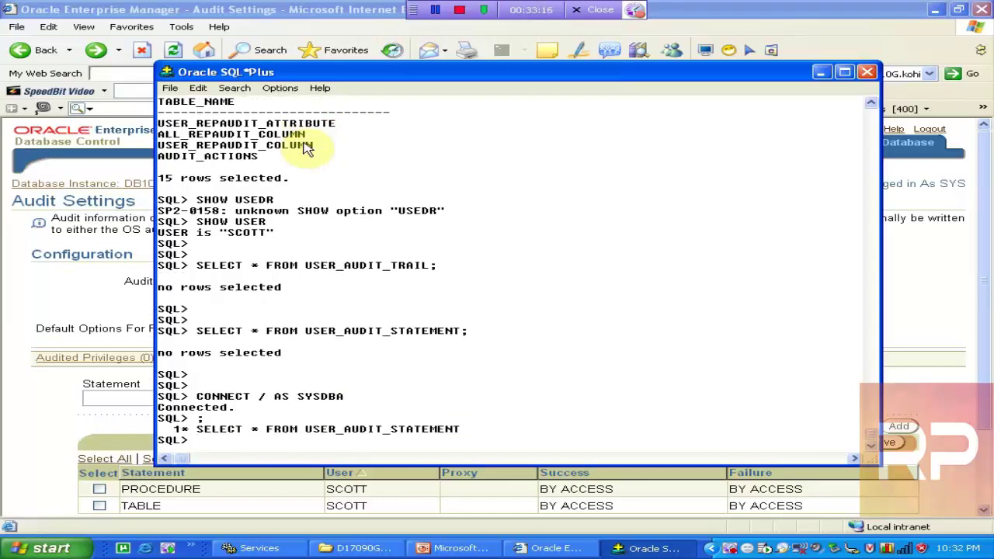
type("/")
key("Return")
Edit the buffered query to use DBA_AUDIT_STATEMENT and run it, returning no rows
type("ED")
key("Return")
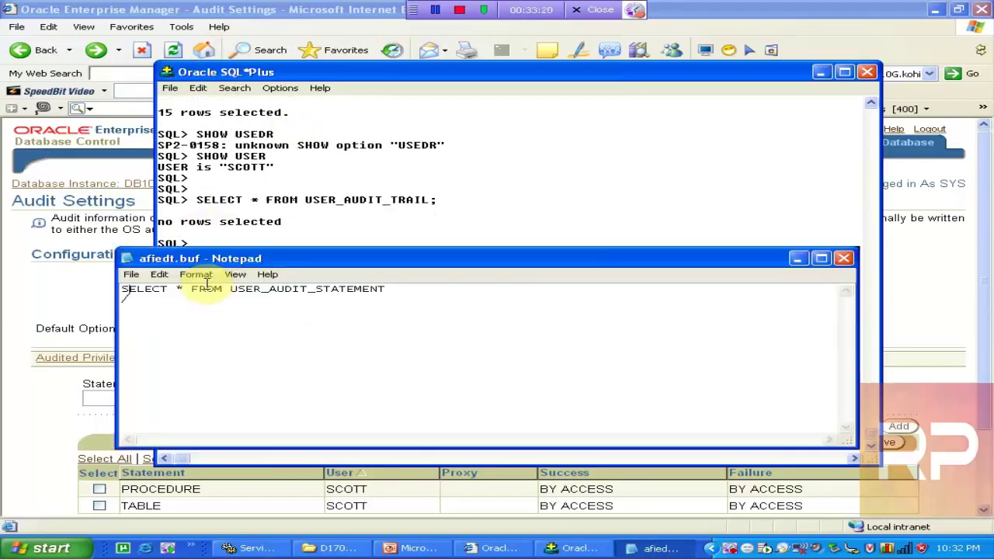
key("BackSpace")
key("BackSpace")
key("BackSpace")
key("BackSpace")
type("DBA")
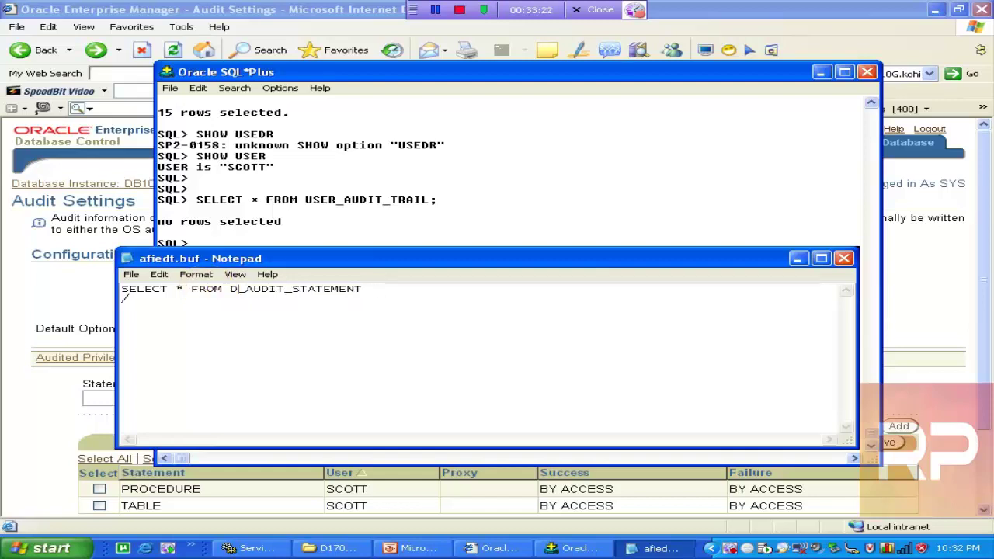
key("alt+F4")
key("Return")
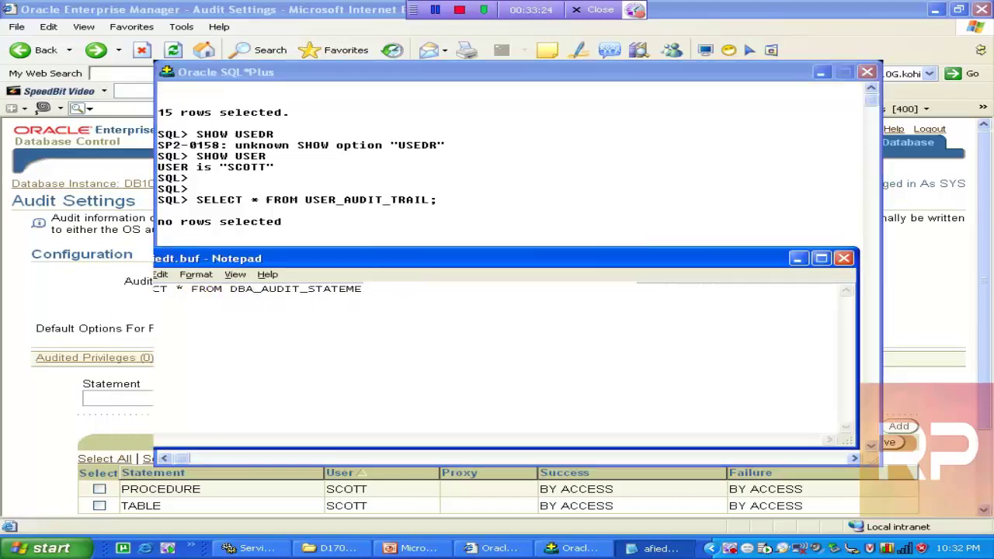
type("/")
key("Return")
key("Return")
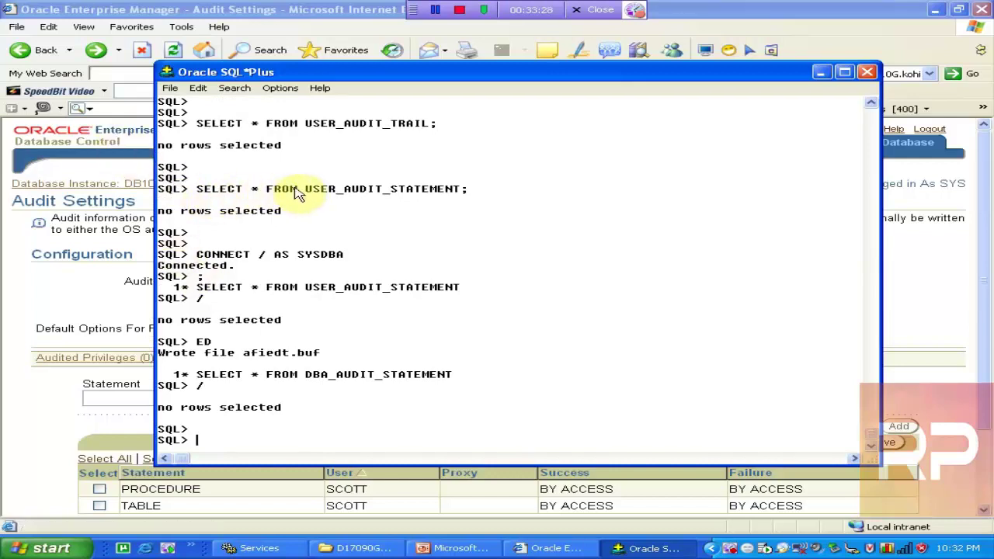
Edit the query back to USER_AUDIT_STATEMENT and rerun it, again returning no rows
left_click_drag(306, 190, 465, 199)
key("ctrl+c")
left_click(460, 197)
key("Return")
key("Return")
type("ED")
key("Return")
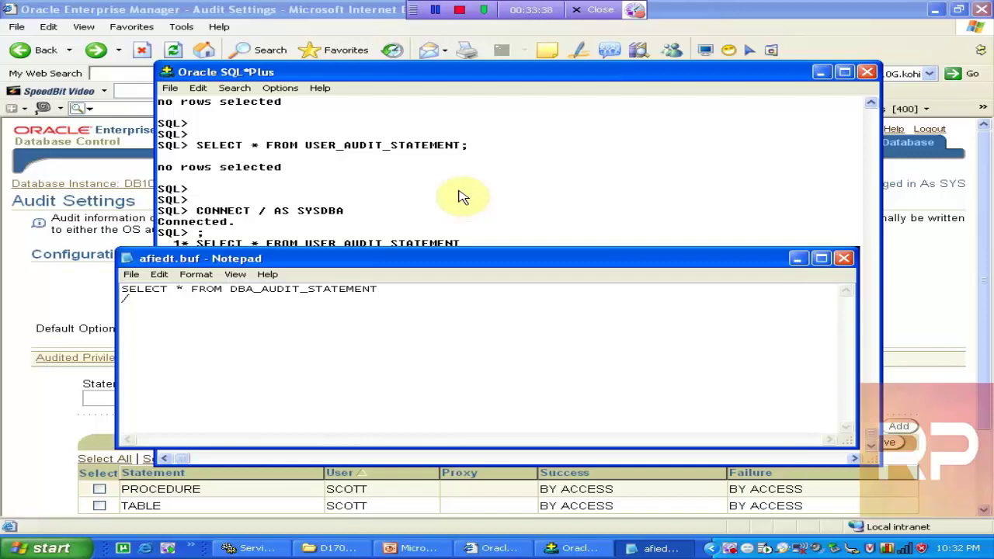
key("BackSpace")
key("BackSpace")
key("BackSpace")
key("BackSpace")
key("BackSpace")
key("BackSpace")
key("BackSpace")
key("BackSpace")
key("BackSpace")
key("BackSpace")
key("BackSpace")
key("BackSpace")
key("BackSpace")
key("BackSpace")
key("BackSpace")
key("BackSpace")
key("BackSpace")
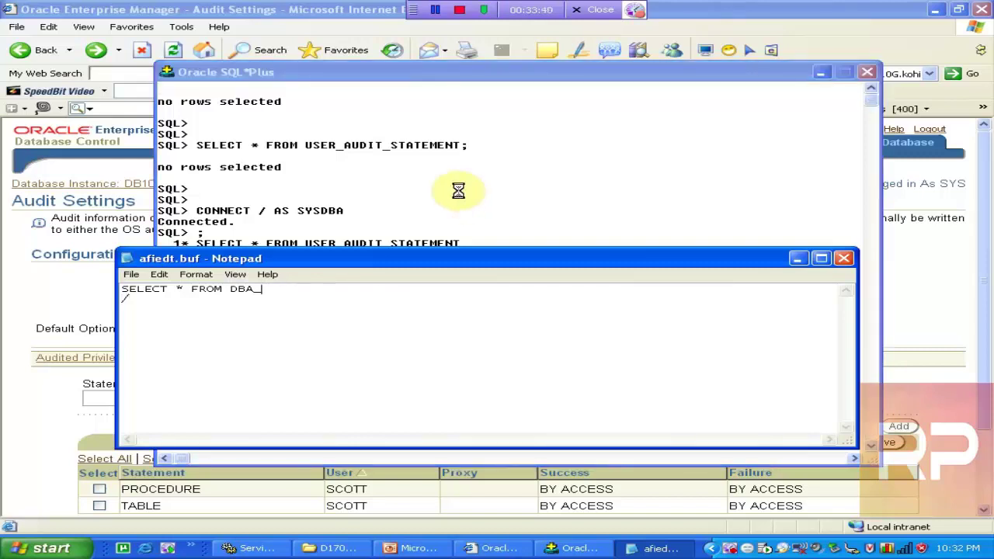
key("ctrl+v")
key("alt+F4")
key("Return")
type("/")
key("Return")
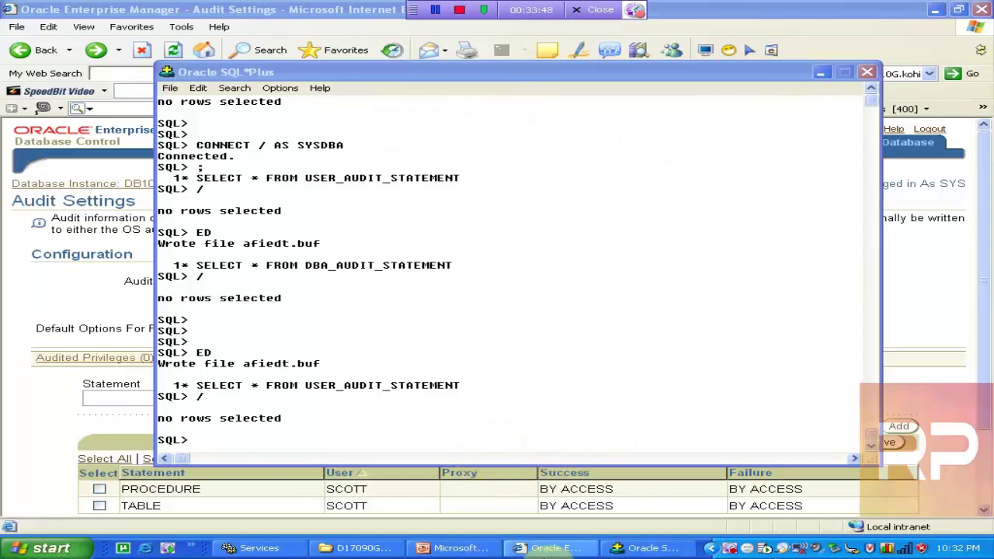
left_click(526, 275)
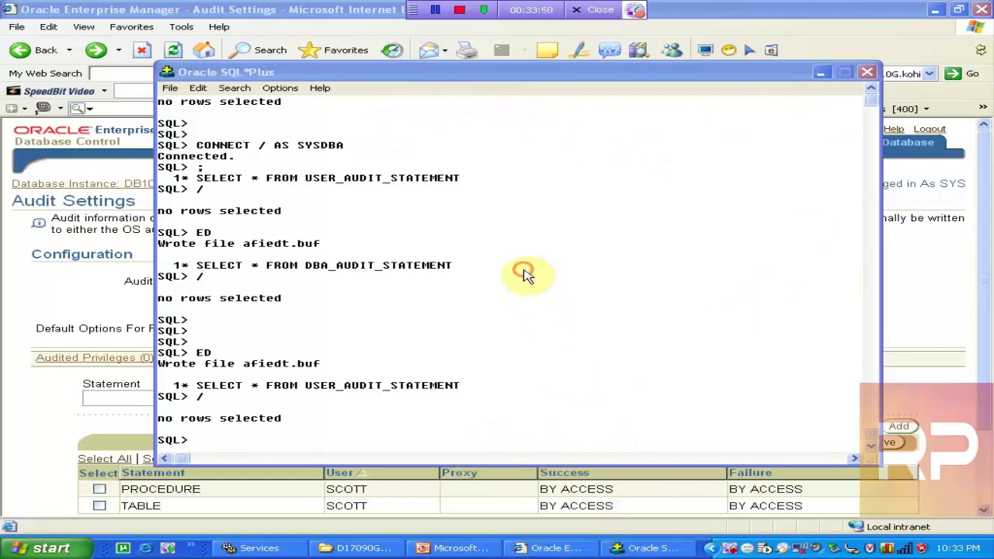
left_click(628, 545)
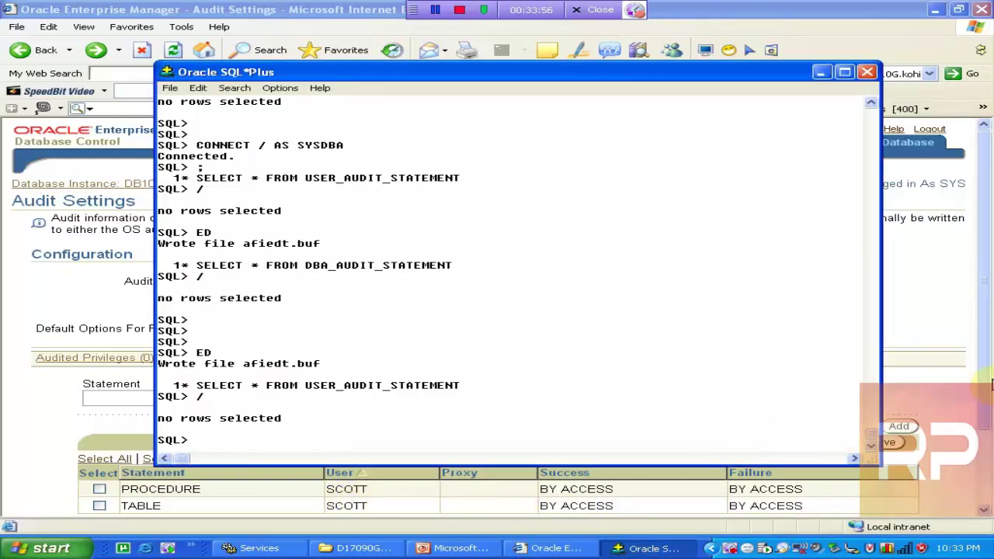
left_click_drag(990, 356, 988, 398)
Check the current user with SHOW USER and reconnect as SCOTT with its password
left_click(651, 549)
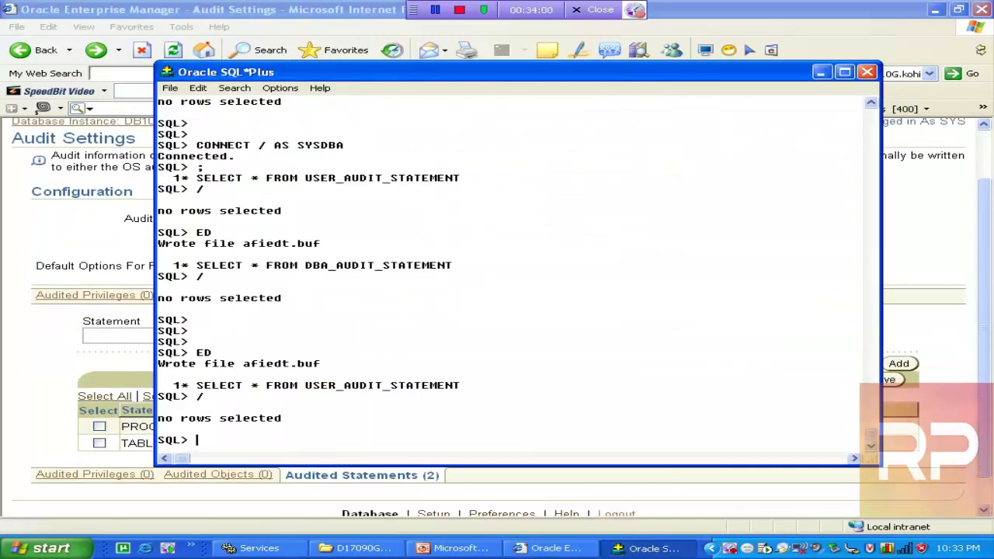
type("SHOW USER")
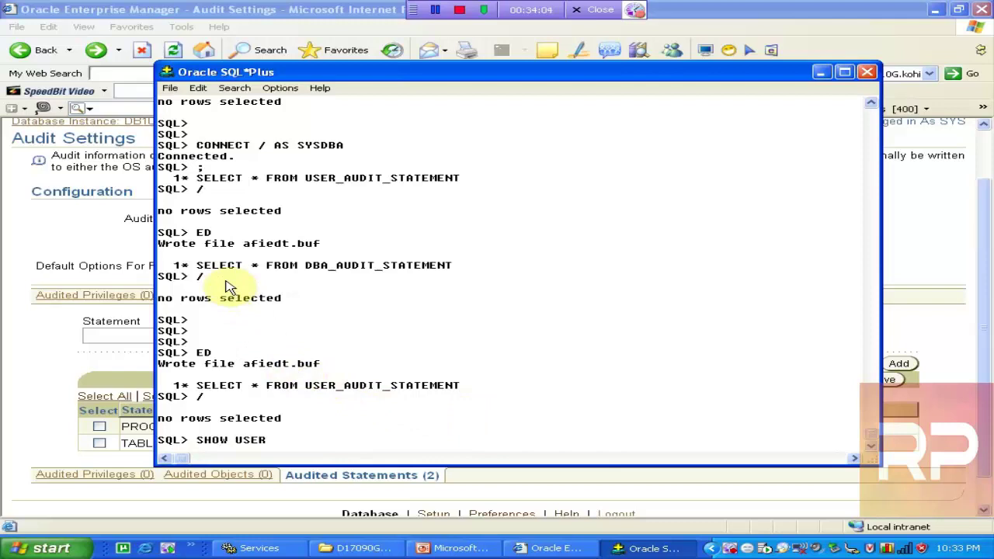
key("Return")
key("Return")
key("Return")
type("CONNECT SCOTT")
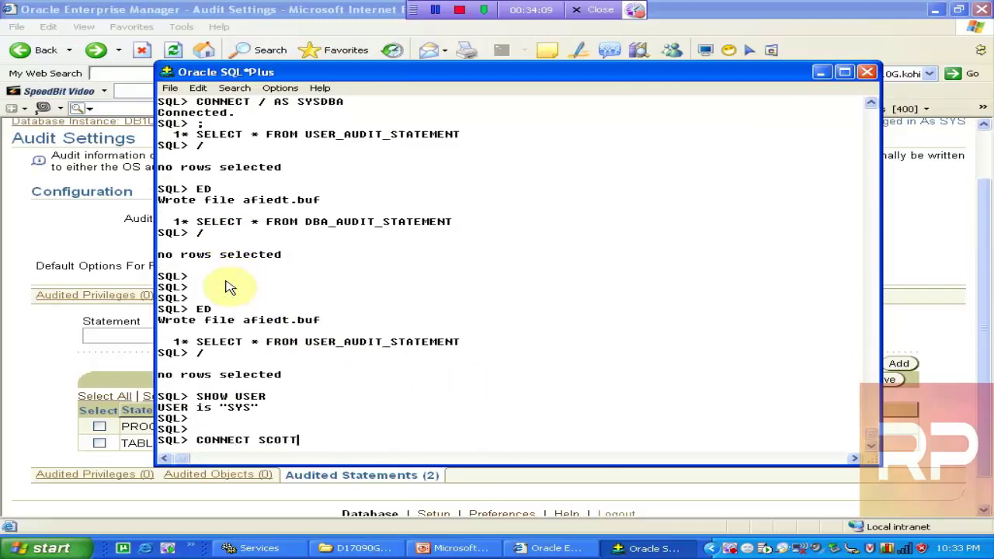
type("/TIGER")
key("Return")
key("Return")
key("Return")
key("Return")
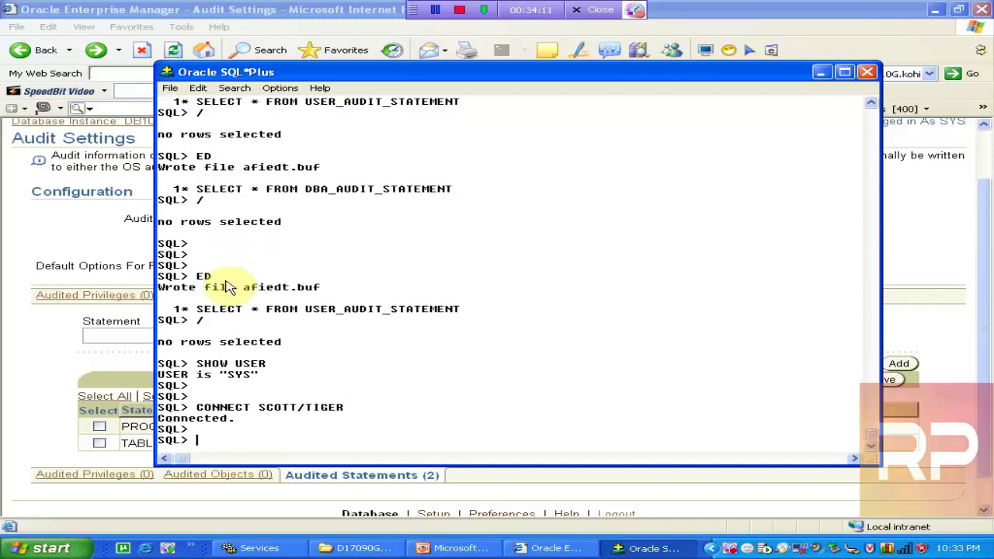
Delete employee 7788 from EMP with DELETE FROM EMP WHERE EMPNO=7788 and commit
type("DLEETE F")
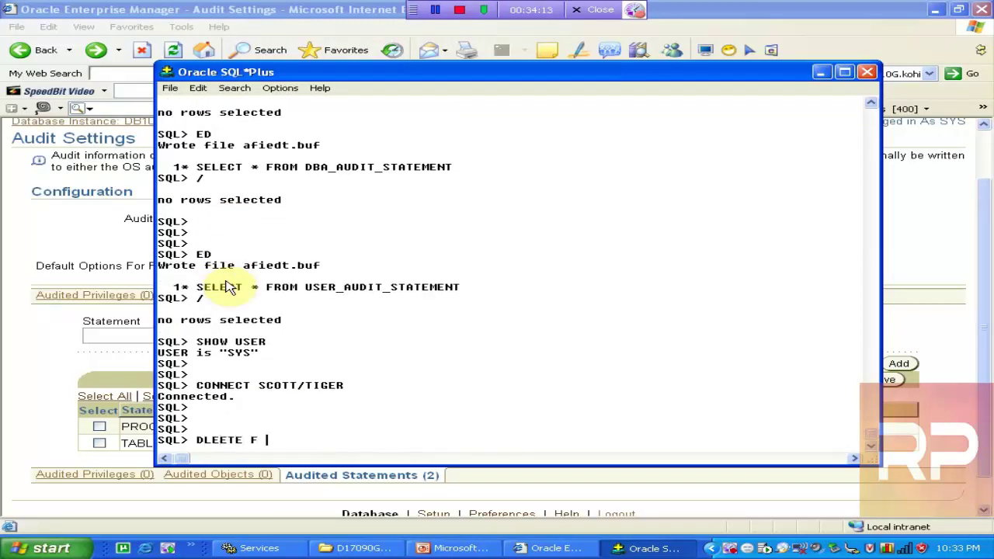
key("BackSpace")
key("BackSpace")
key("BackSpace")
key("BackSpace")
key("BackSpace")
key("BackSpace")
type("ELETE FROM EMP")
key("Return")
type("WHERE EMPNO=")
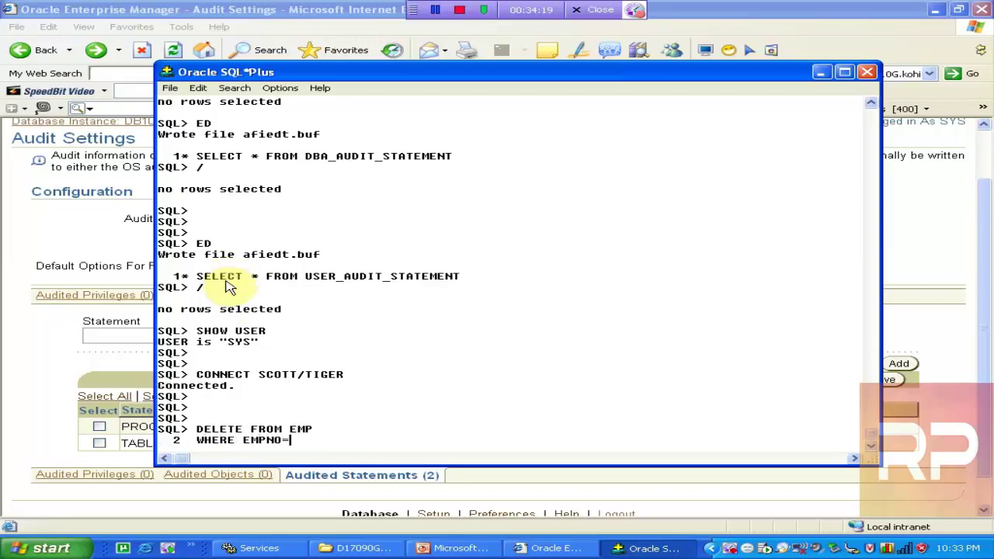
type("7788;")
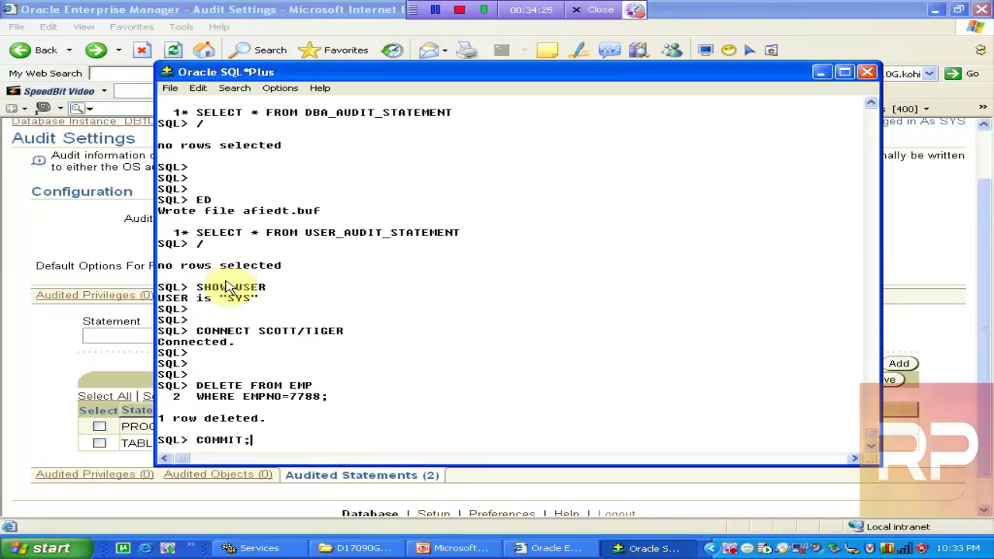
key("Return")
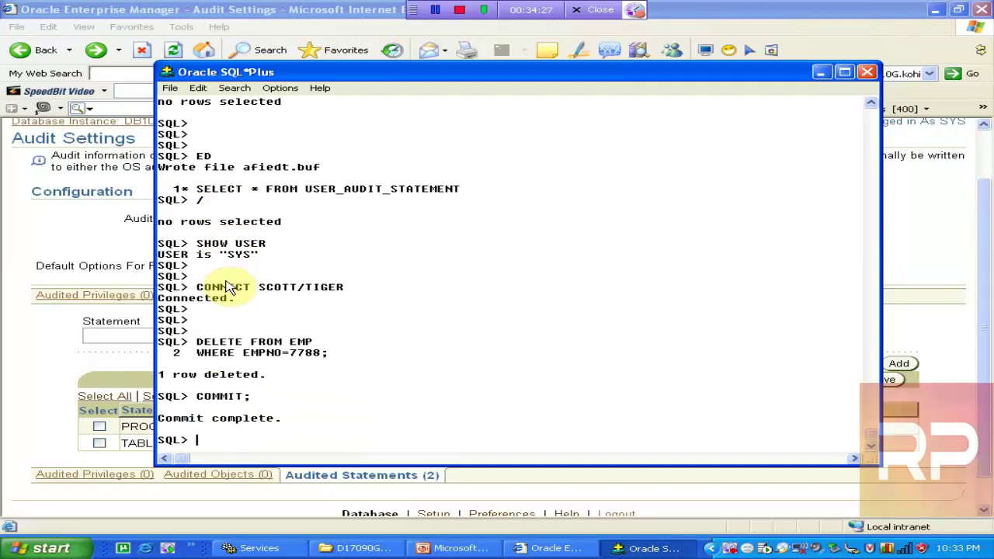
scroll(228, 288, "up", 4)
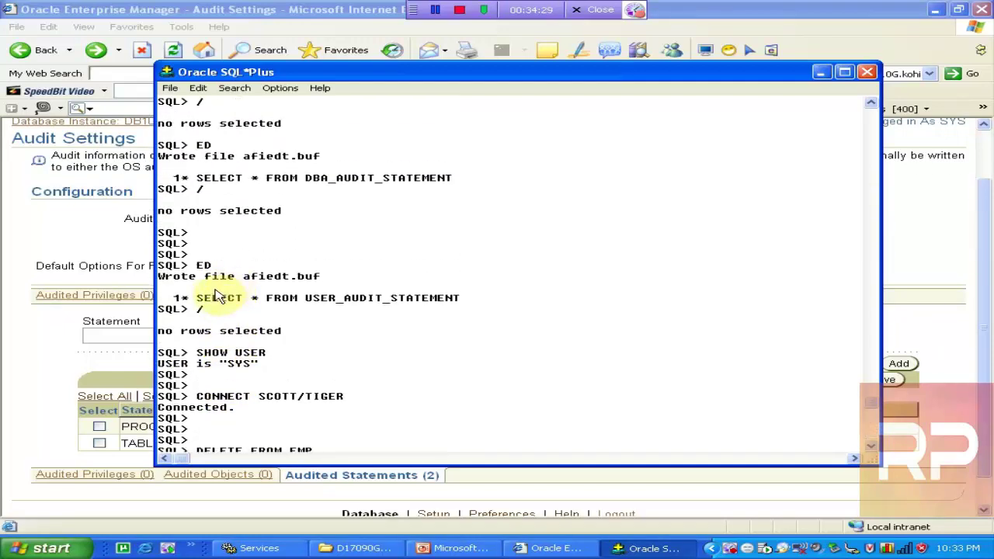
Copy the USER_AUDIT_STATEMENT query to the prompt and run it with /
left_click_drag(196, 299, 468, 300)
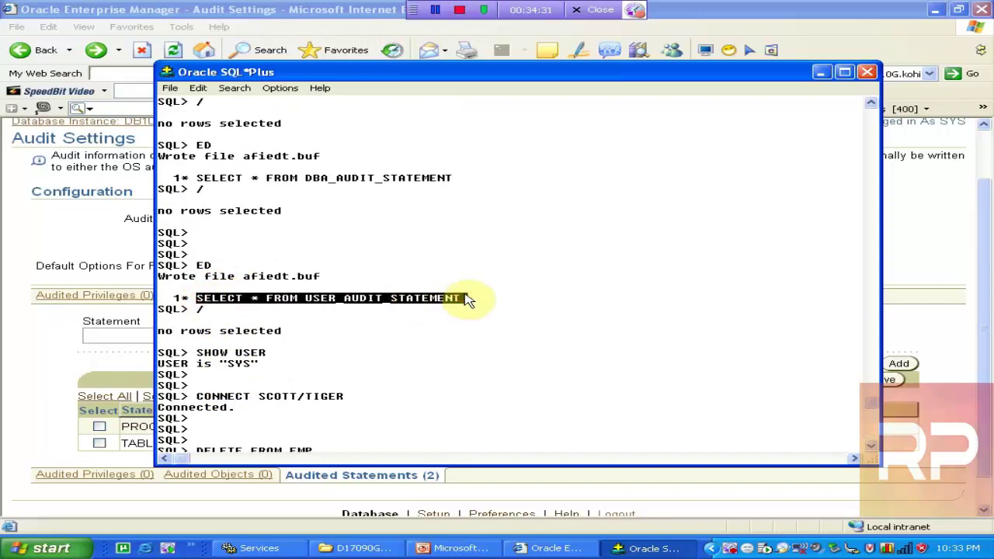
key("ctrl+c")
key("ctrl+v")
key("Return")
type("/")
key("Return")
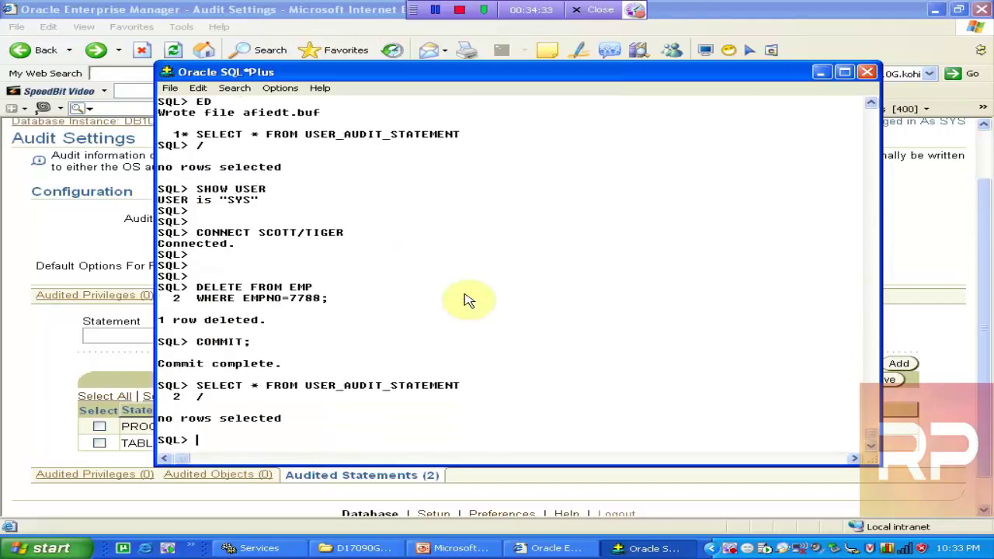
key("Return")
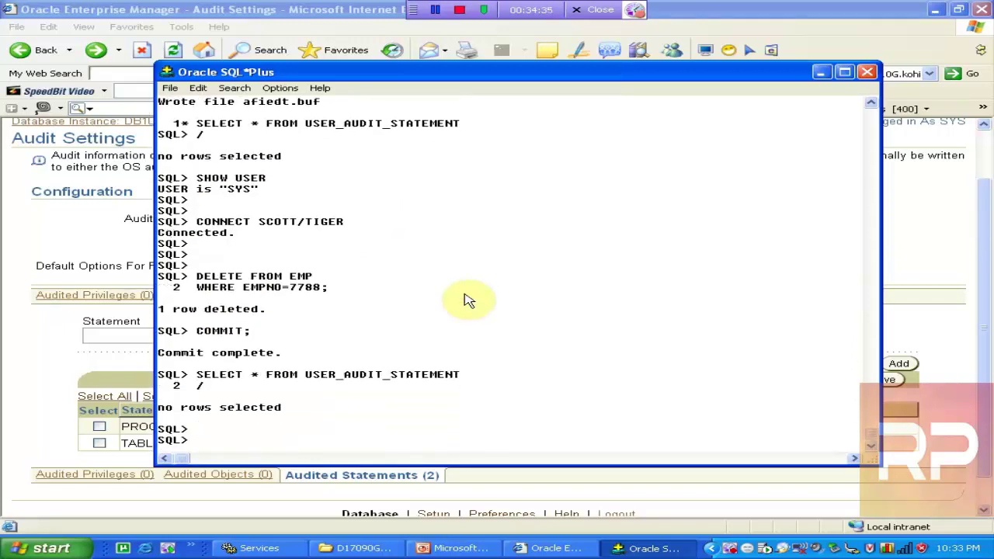
Recopy the last SELECT * FROM USER_AUDIT_STATEMENT line and rerun it, still returning no rows
scroll(466, 300, "up", 10)
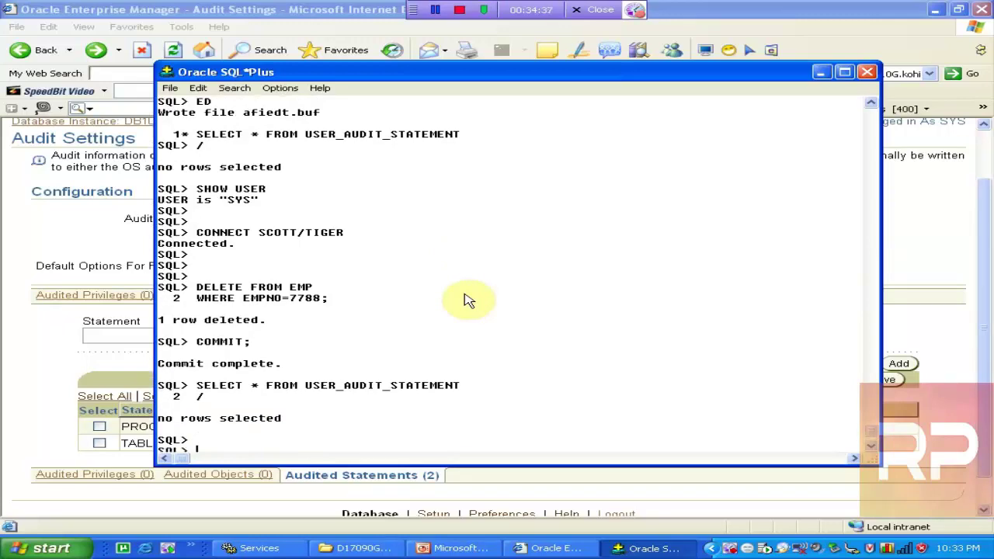
scroll(466, 301, "up", 8)
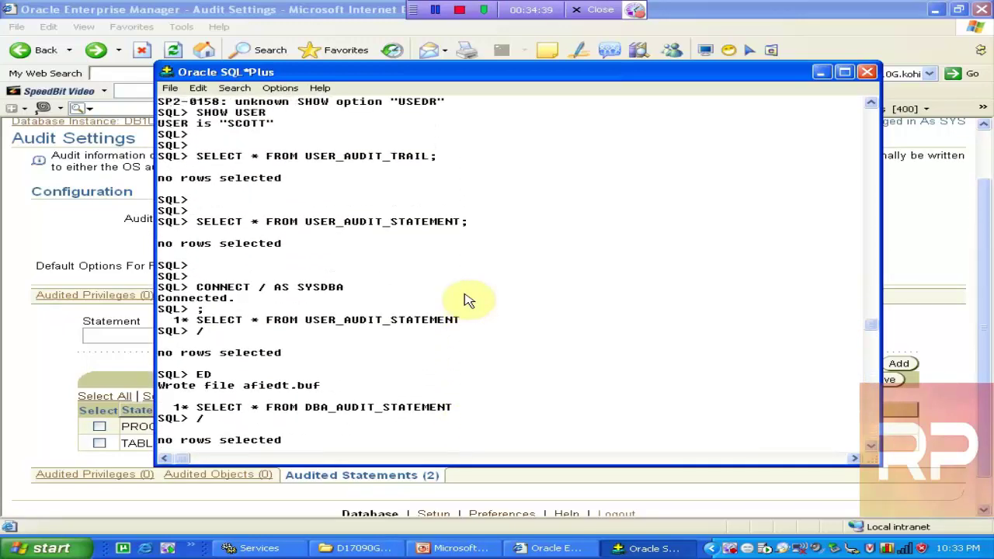
scroll(466, 301, "up", 3)
scroll(466, 301, "down", 4)
scroll(466, 301, "down", 3)
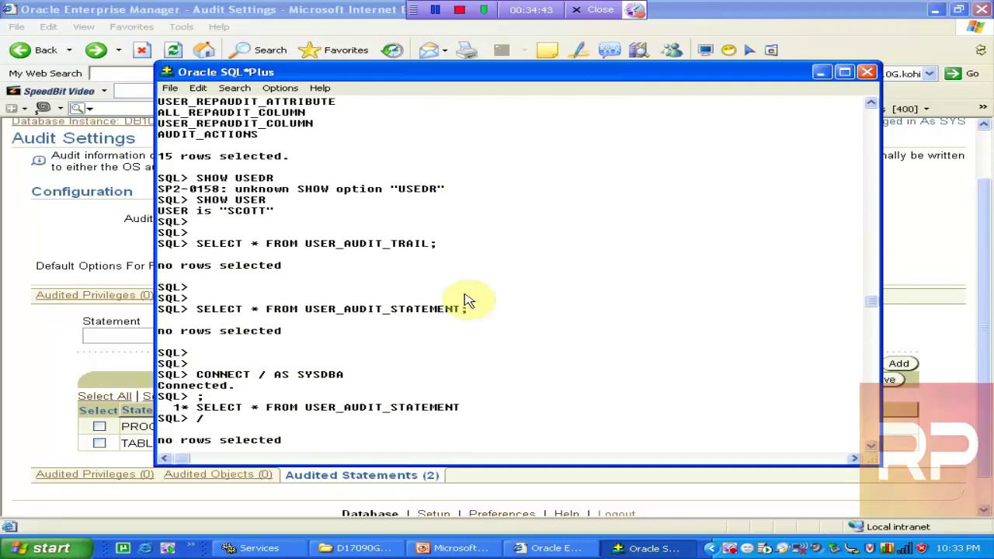
scroll(466, 301, "down", 9)
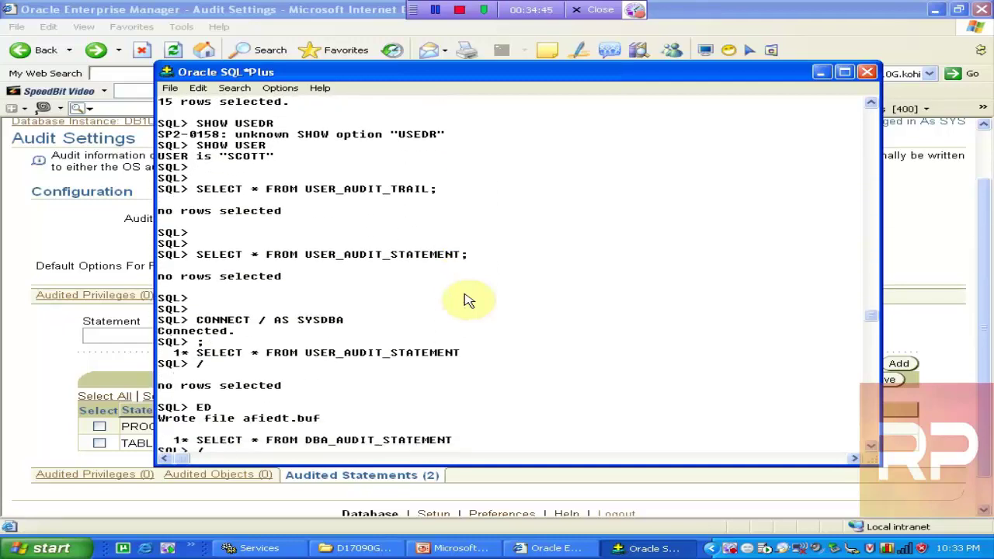
scroll(466, 300, "down", 5)
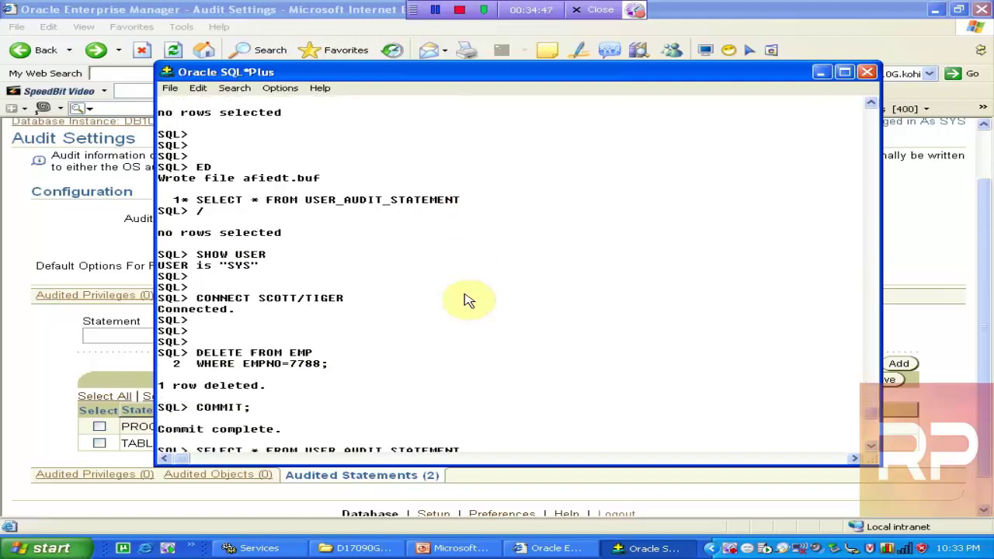
scroll(466, 301, "down", 1)
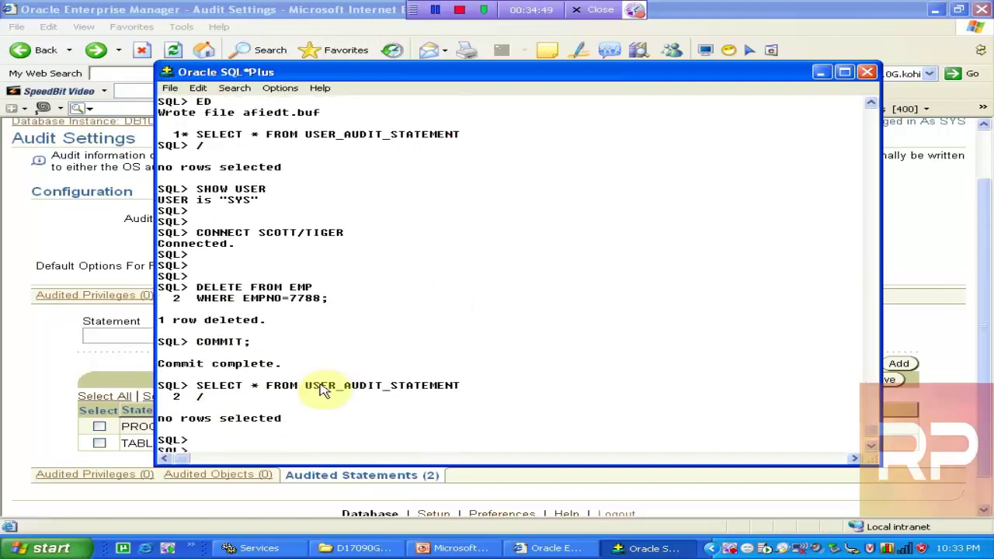
left_click_drag(198, 388, 498, 393)
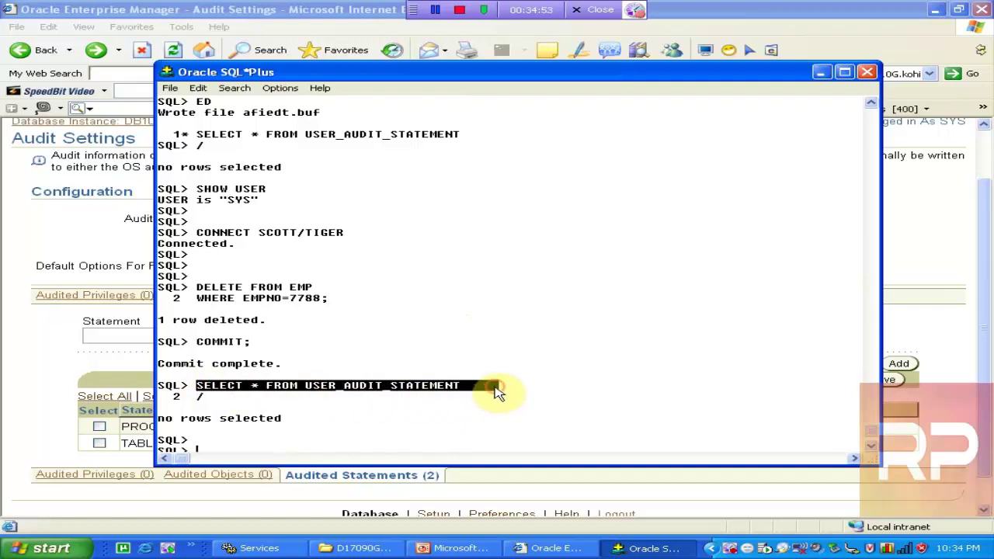
key("ctrl+c")
key("ctrl+v")
key("Return")
type("/")
key("Return")
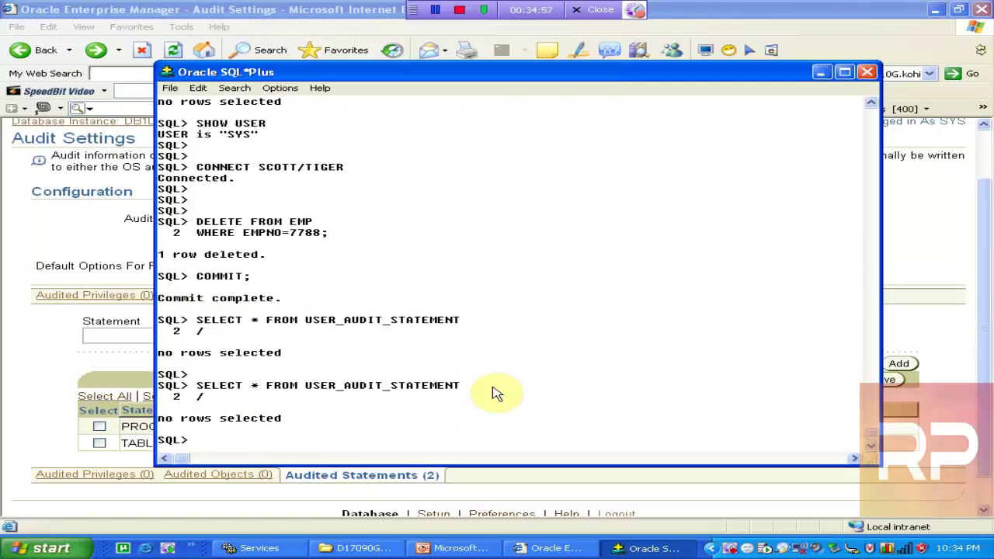
left_click(458, 548)
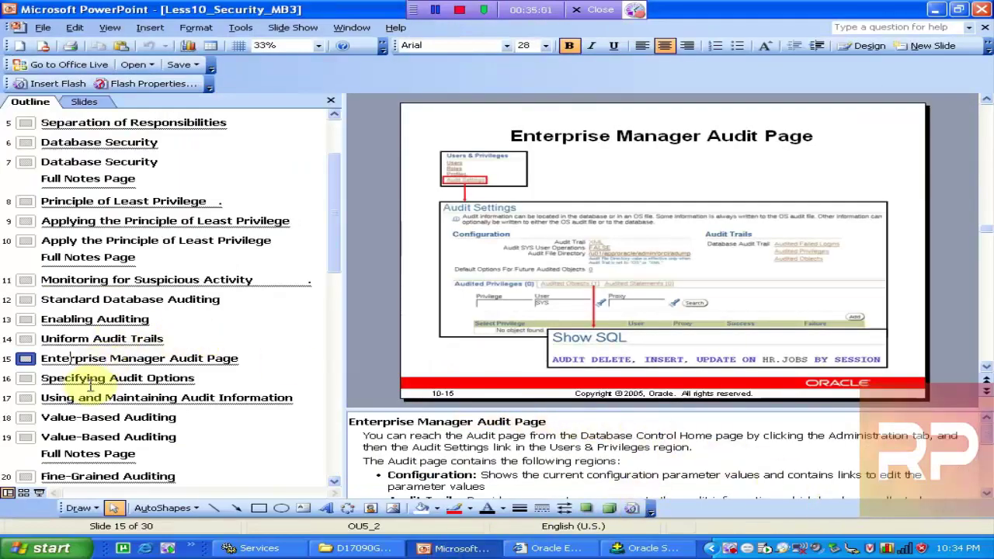
Browse slides 15–18 in the Outline pane and read the object-privilege auditing notes
left_click(88, 380)
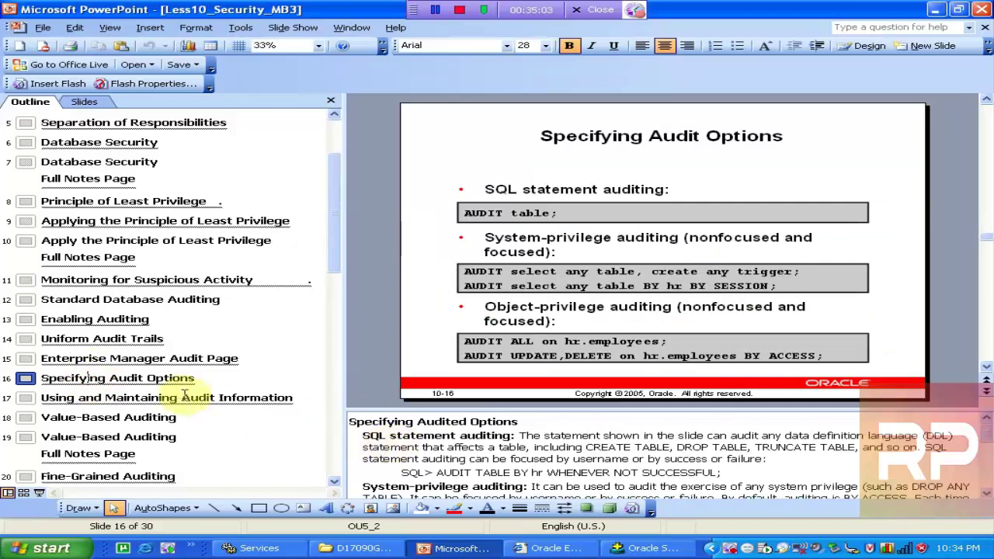
left_click(160, 396)
left_click(128, 420)
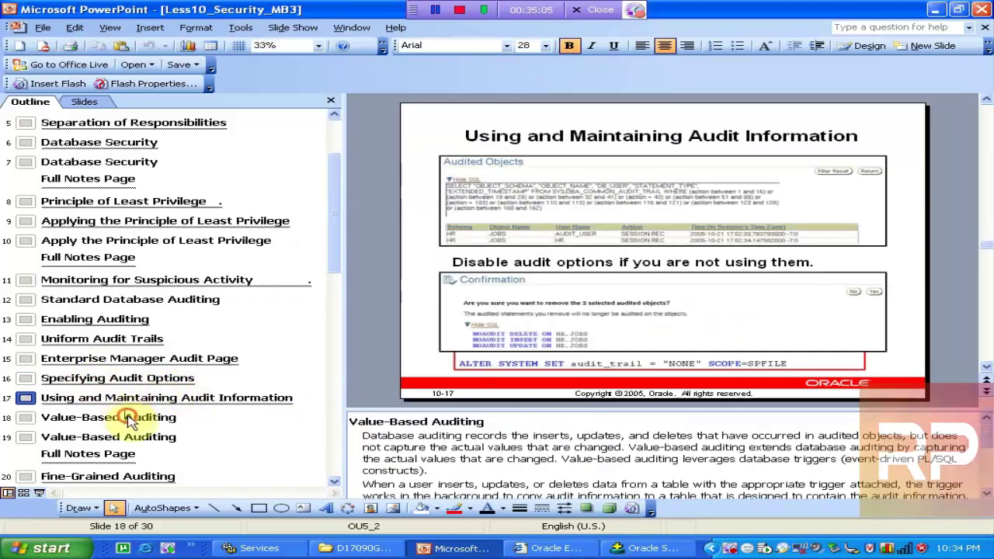
left_click(134, 397)
left_click(133, 378)
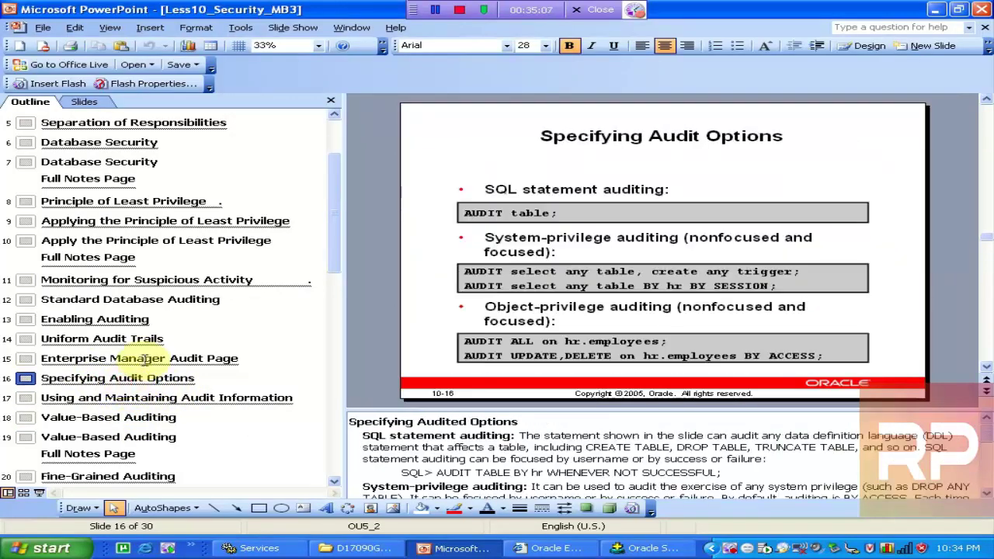
left_click(144, 359)
left_click(134, 378)
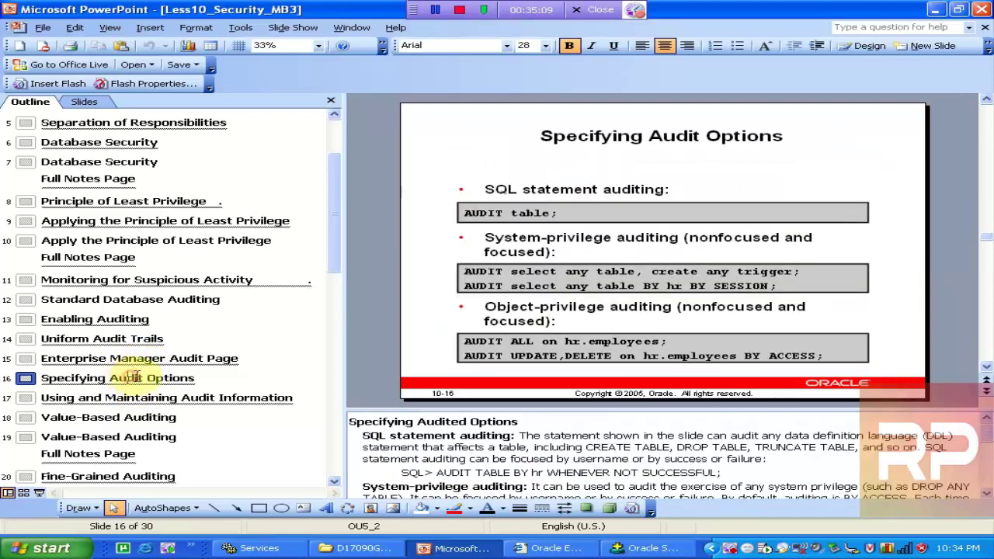
left_click(987, 495)
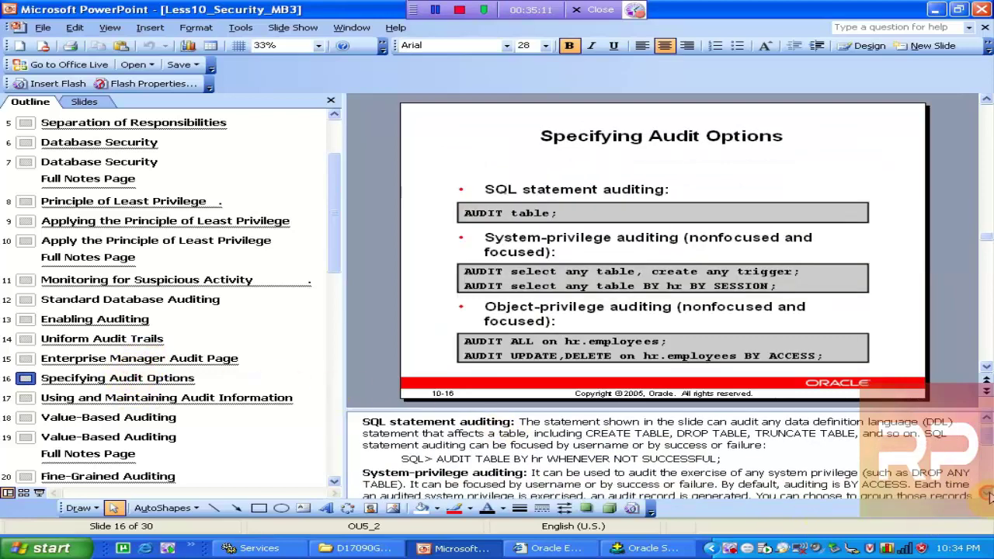
left_click(987, 495)
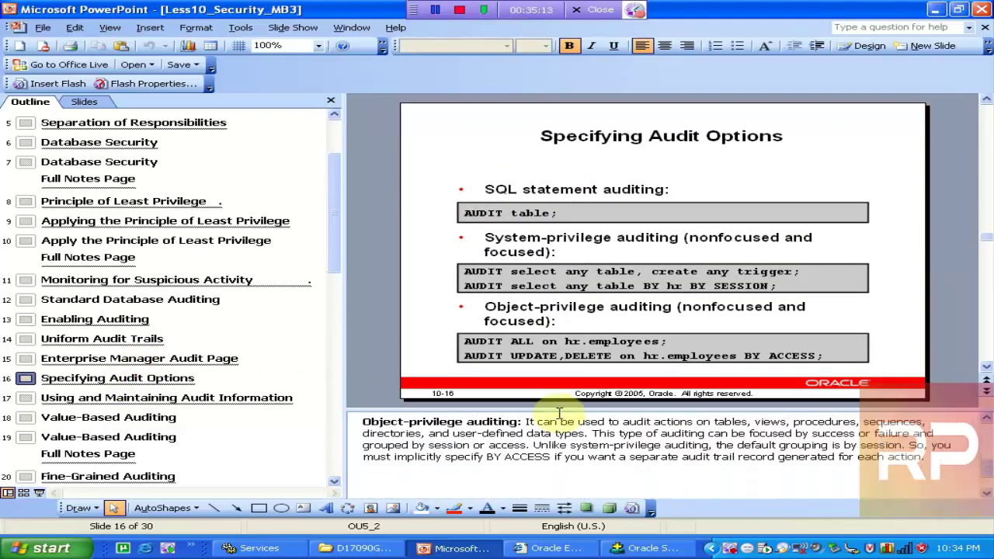
On the Uniform Audit Trails slide, undo the accidental box move and select DBA_COMMON_AUDIT_TRAIL
left_click(84, 336)
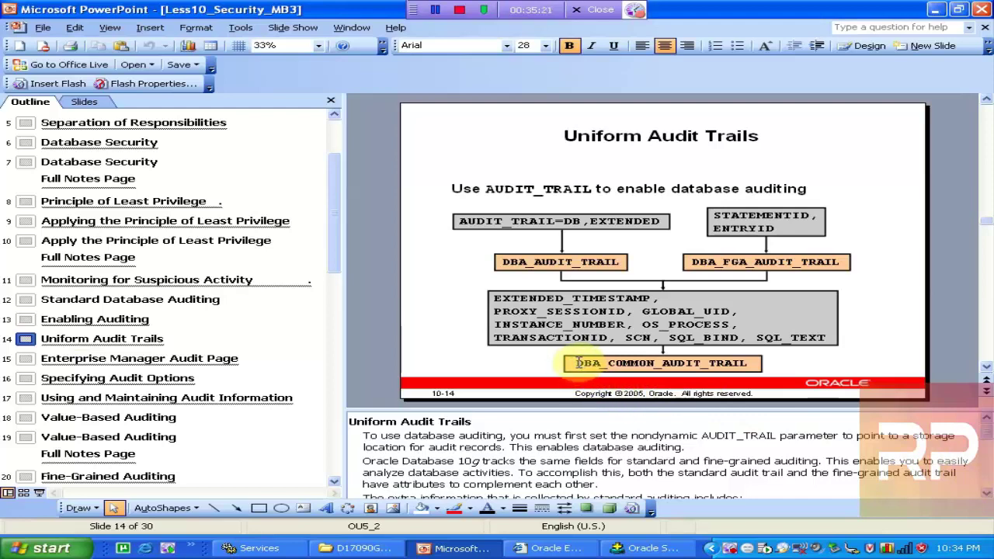
left_click(578, 362)
left_click_drag(578, 362, 714, 362)
key("ctrl+z")
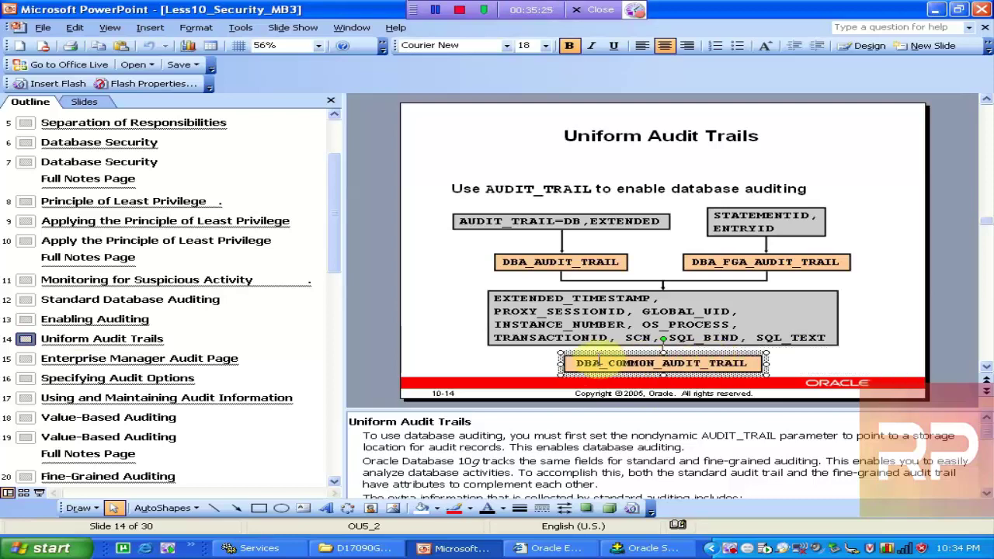
left_click_drag(579, 363, 769, 364)
Run SELECT * FROM DBA_COMMON_AUDIT_TRAIL as SCOTT, which fails with ORA-00942
left_click(648, 548)
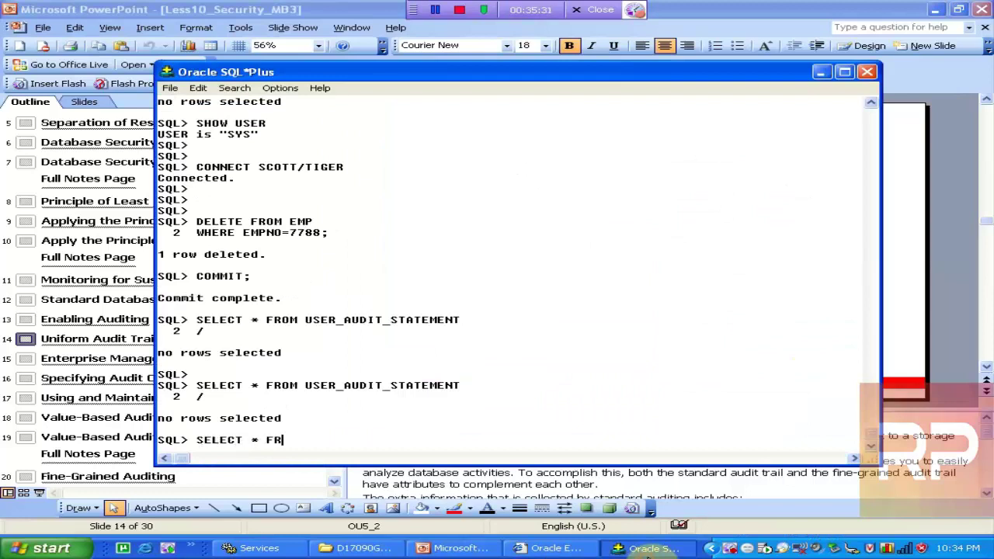
key("ctrl+v")
key("Return")
type(";")
key("Return")
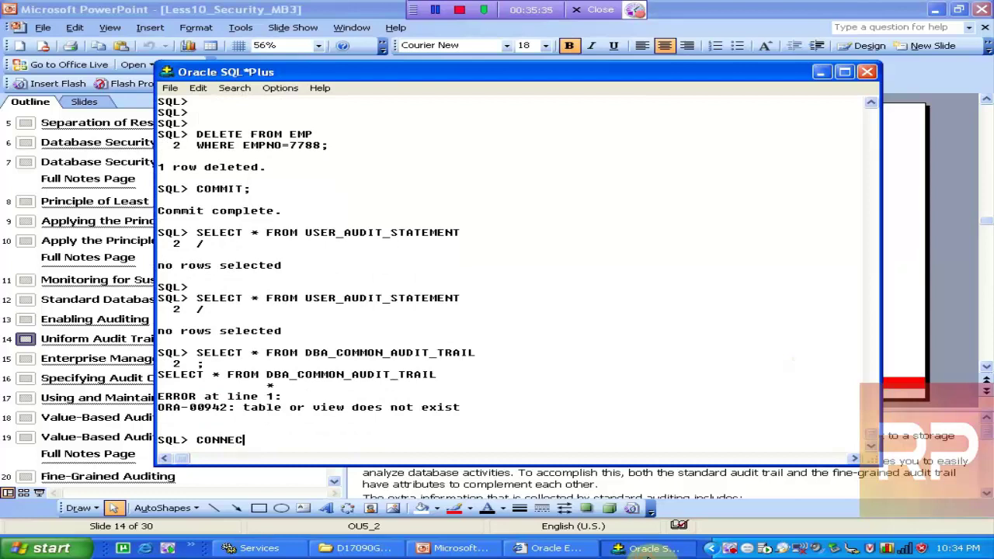
Use ED to change the query's view to USER_COMMON_AUDIT_TRAIL
type("ED")
key("Return")
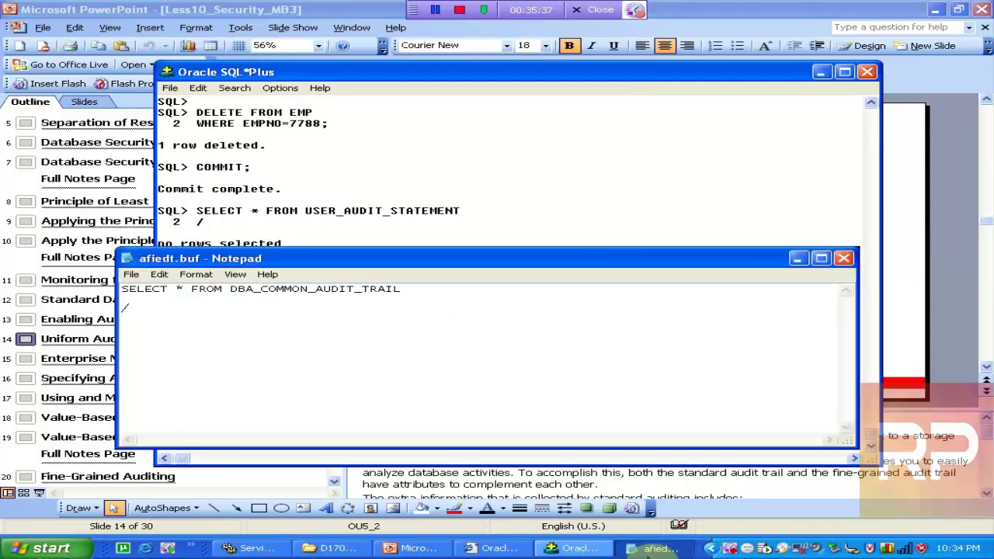
key("BackSpace")
key("BackSpace")
key("BackSpace")
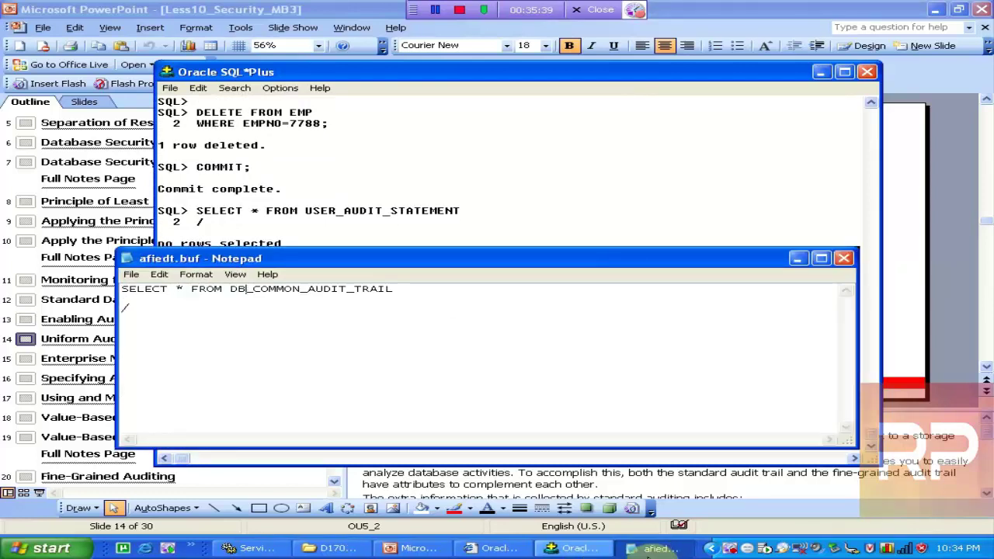
type("USER")
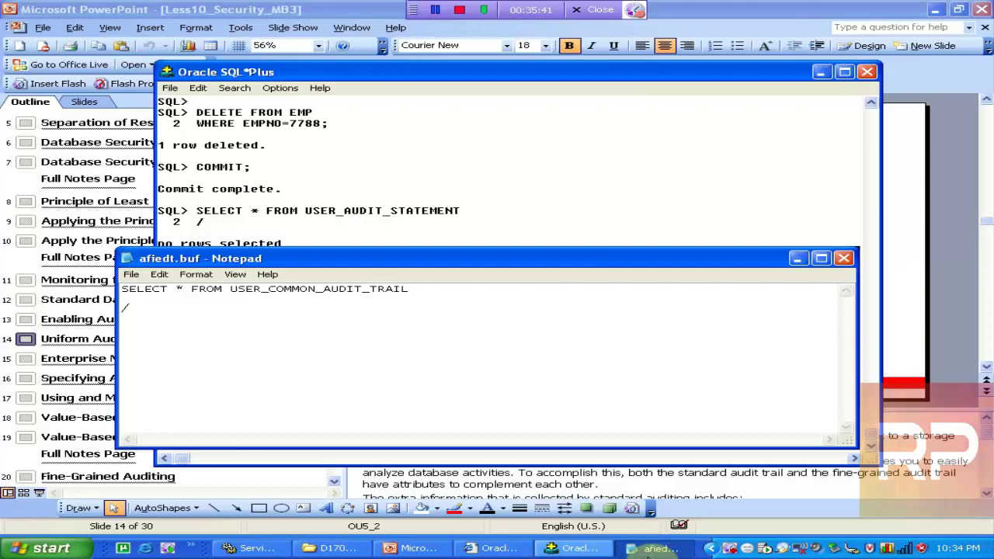
key("alt+F4")
key("Return")
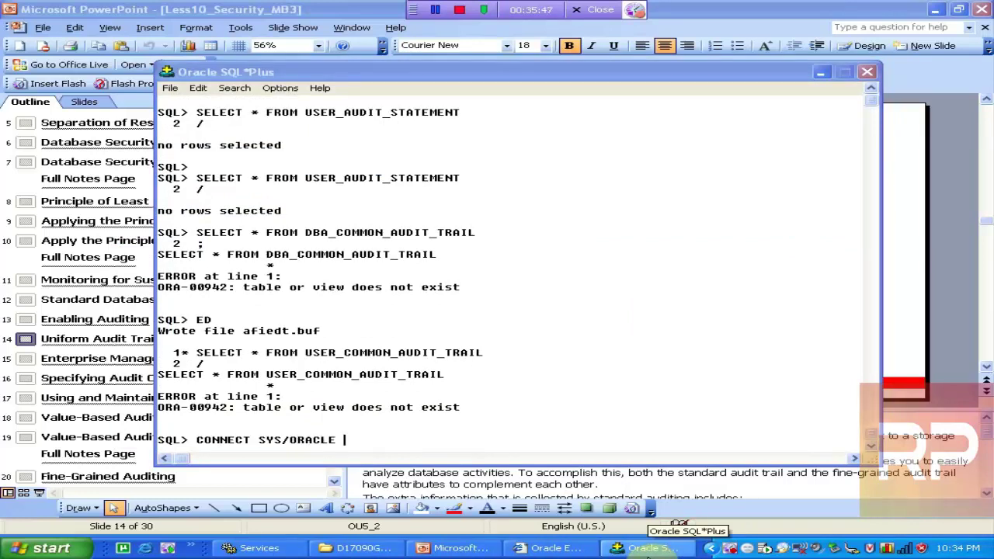
Connect as SYS AS SYSDBA, restore DBA_COMMON_AUDIT_TRAIL via ED, and run it with / returning no rows
type("YSDBA")
key("Return")
type("ED")
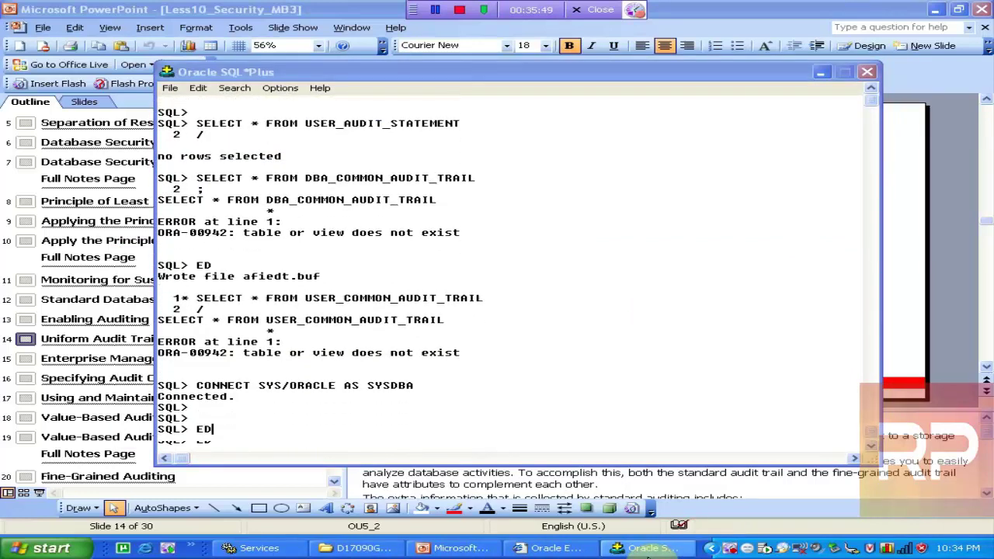
key("Return")
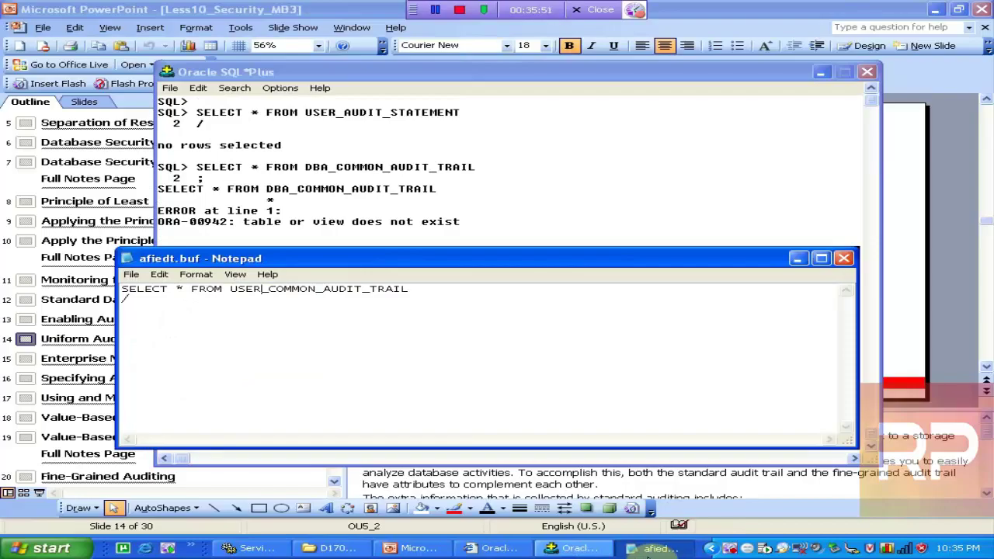
key("ctrl+z")
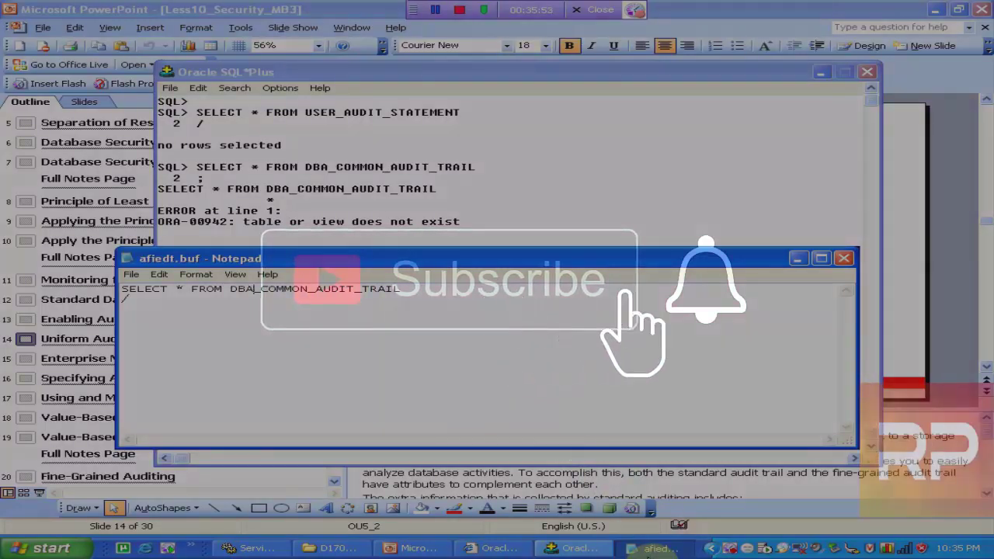
key("alt+F4")
key("Return")
type("/")
key("Return")
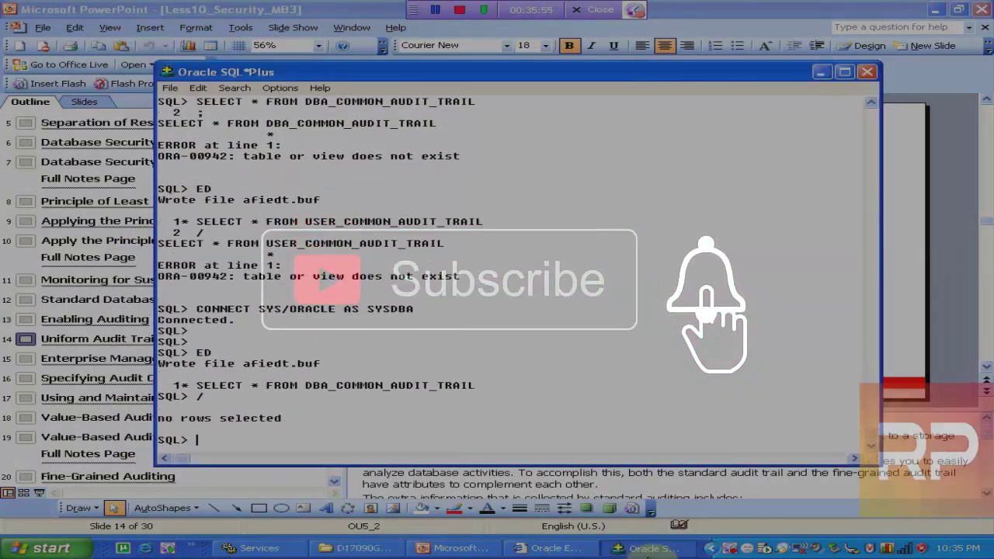